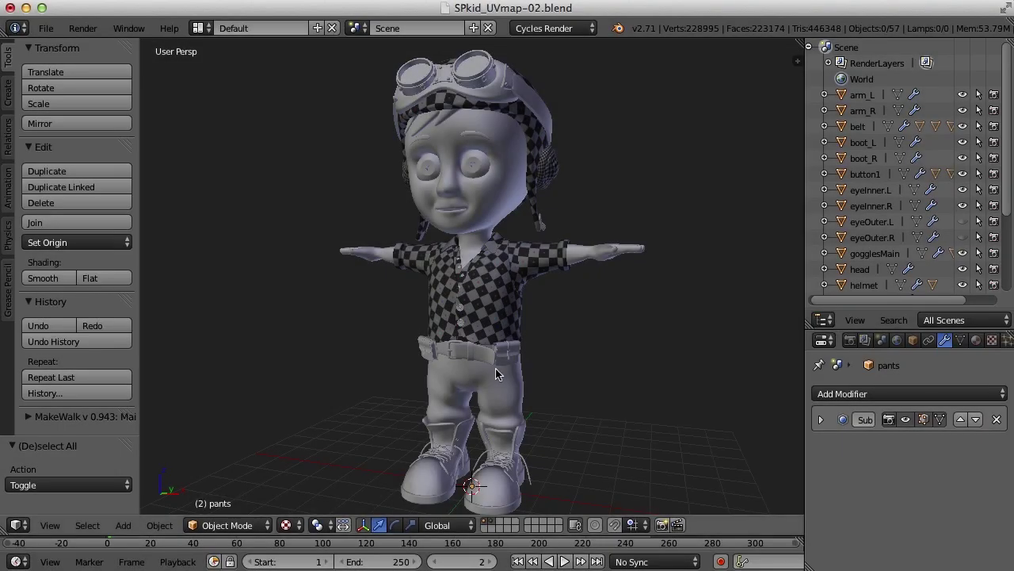
Step: Select the pants and show them alone in local view
right_click(508, 385)
key("KP_Divide")
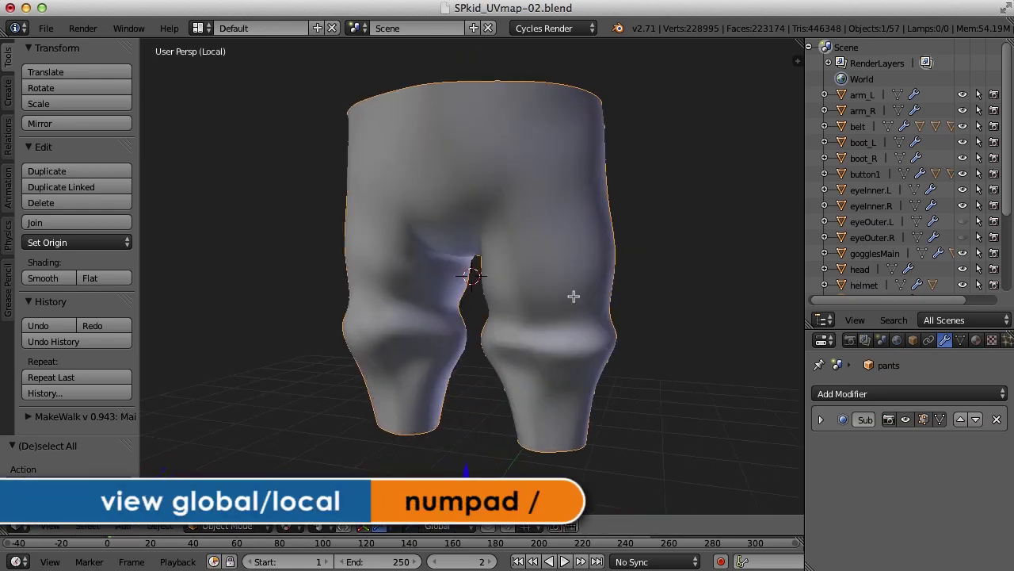
Step: In Edit Mode, select three vertical edge loops running down the pants' legs
key("Tab")
middle_click_drag(599, 293, 461, 295)
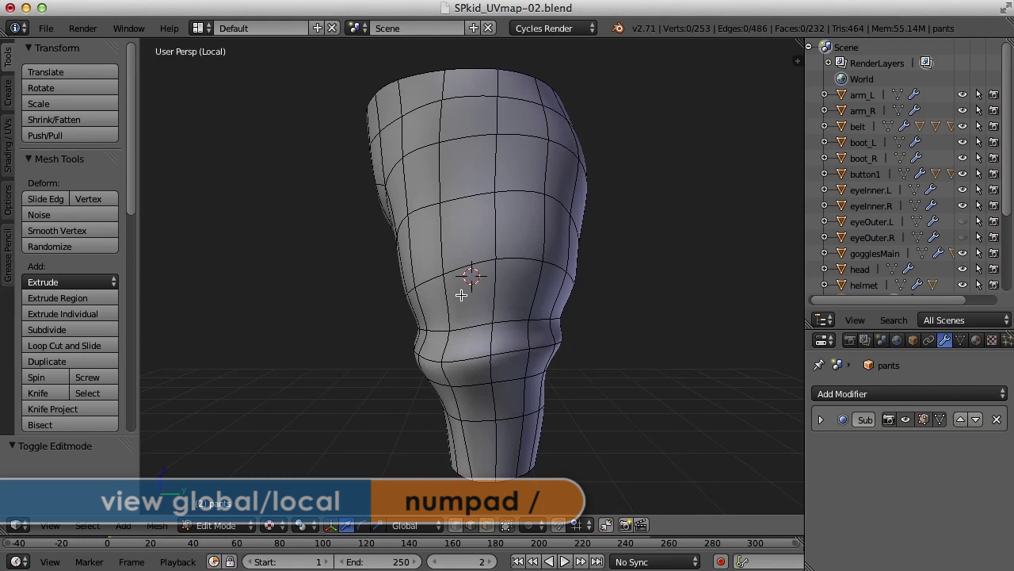
right_click(495, 231, "alt")
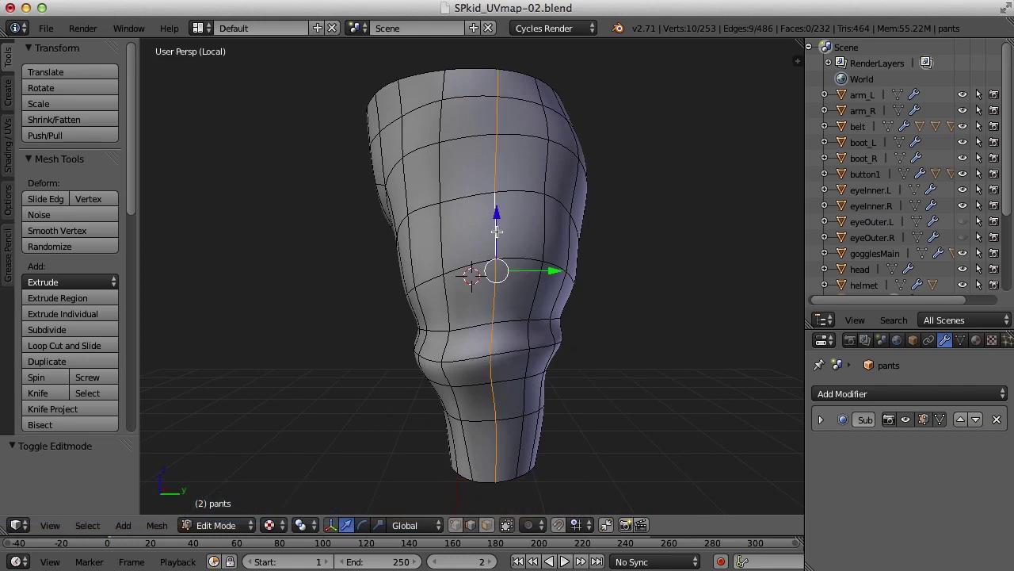
middle_click_drag(323, 293, 682, 289)
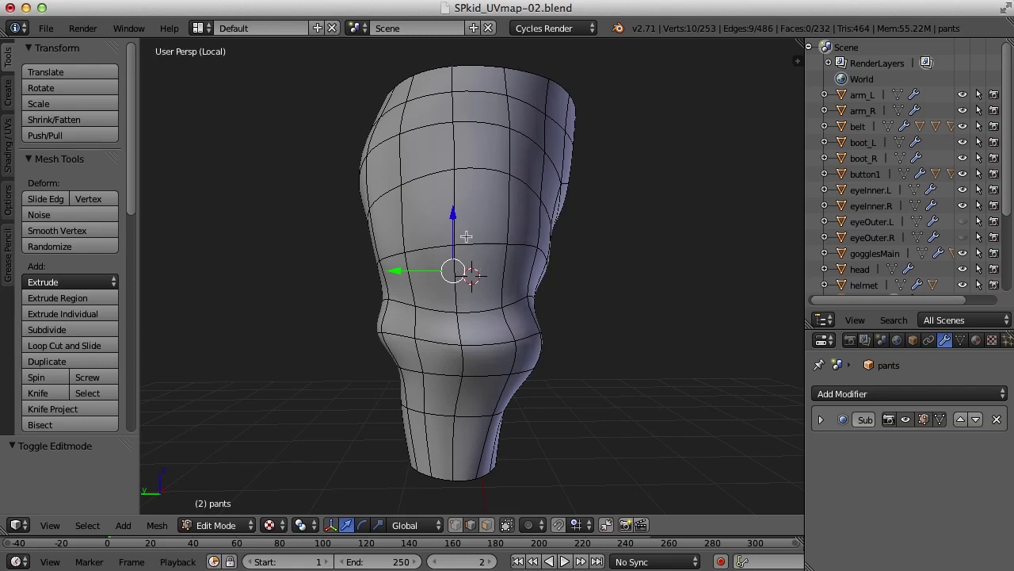
right_click(454, 148, "alt+shift")
middle_click_drag(648, 290, 555, 220)
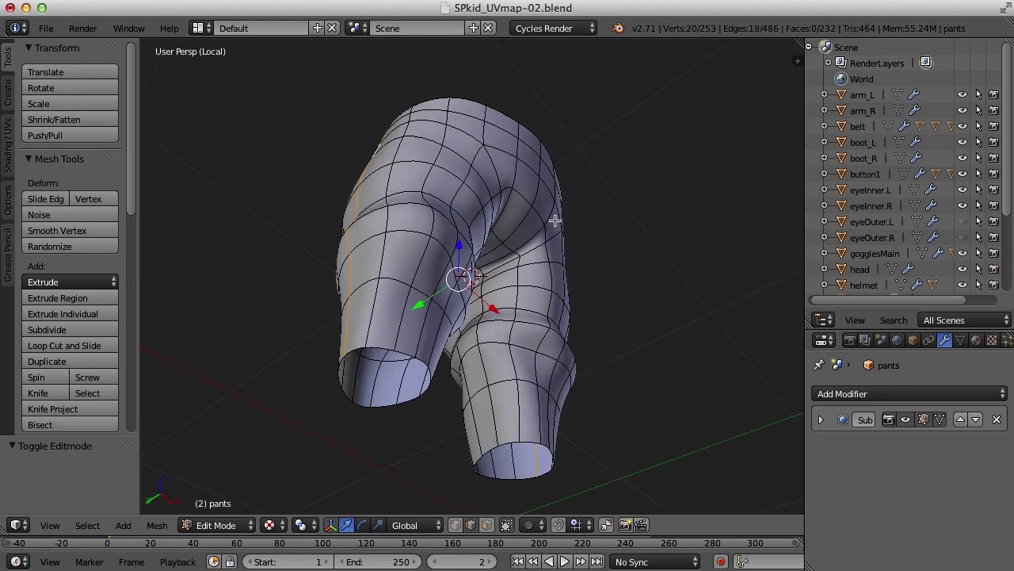
right_click(484, 366, "alt+shift")
Step: Mark the three selected leg edge loops as seams
middle_click_drag(592, 325, 347, 394)
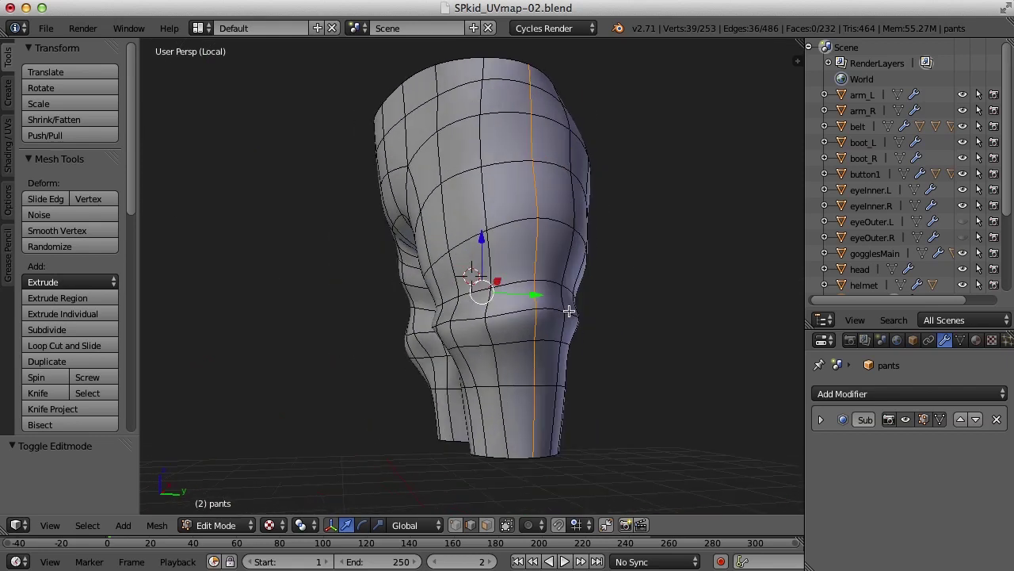
middle_click_drag(569, 312, 661, 335)
middle_click_drag(456, 327, 533, 335)
middle_click_drag(537, 281, 610, 344)
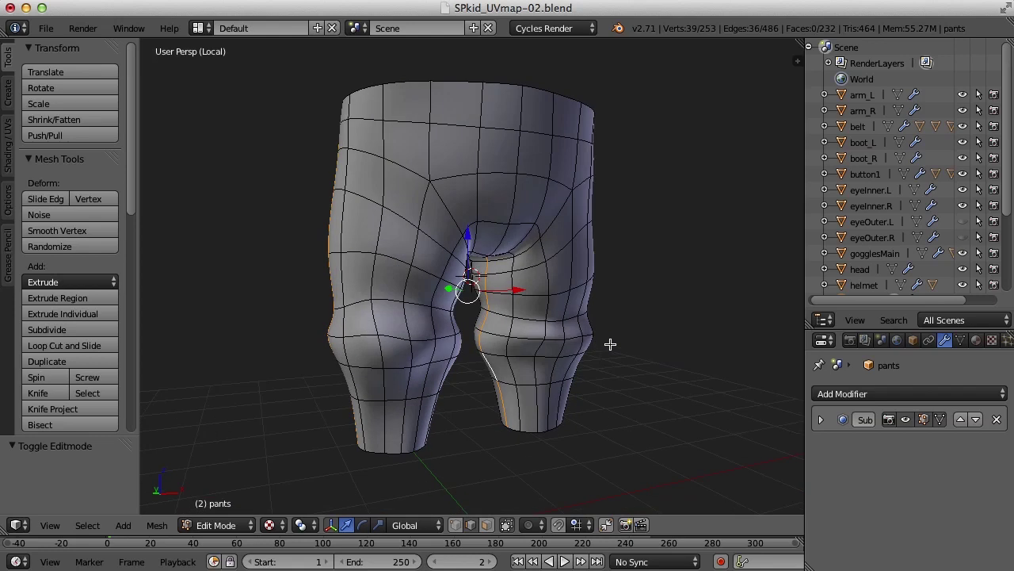
key("ctrl+e")
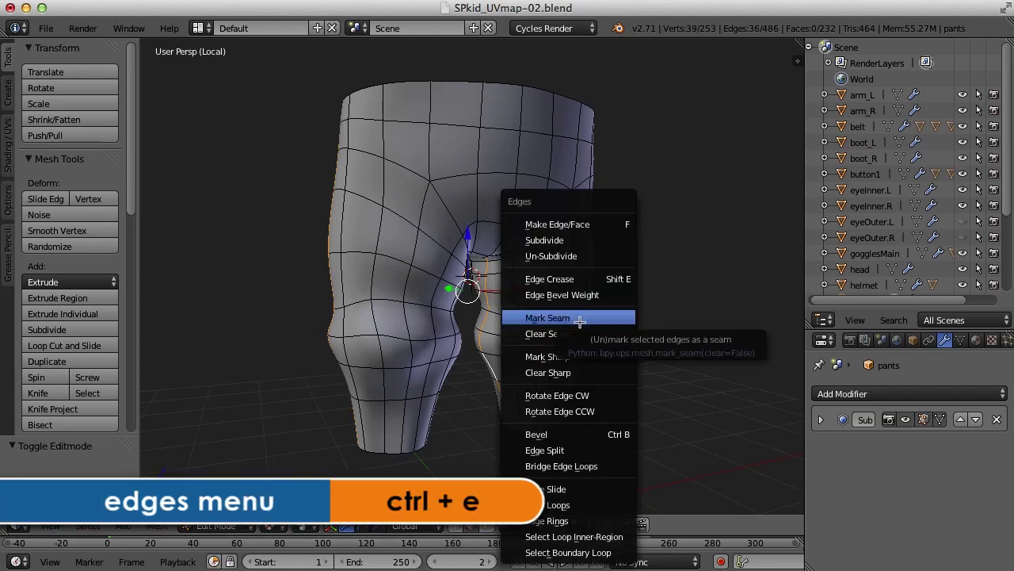
left_click(579, 319)
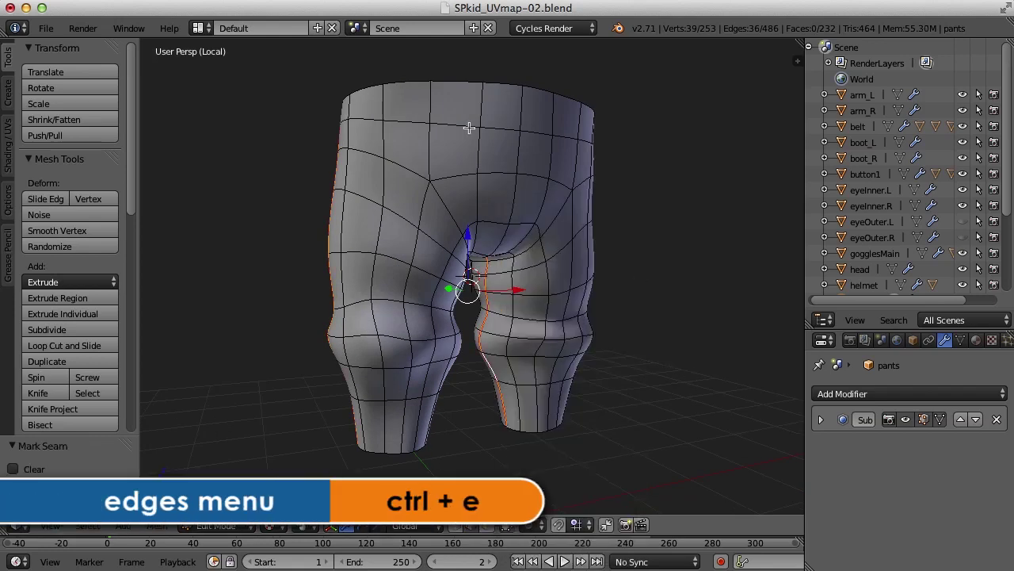
Step: Switch to the UV Editing workspace with the pants isolated in local view and Edit Mode
left_click(199, 29)
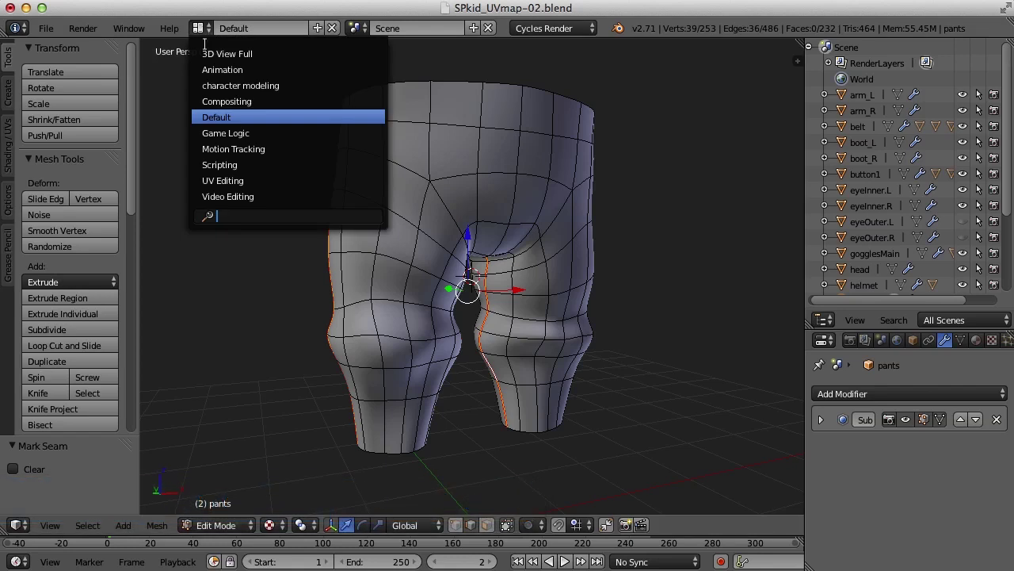
left_click(250, 183)
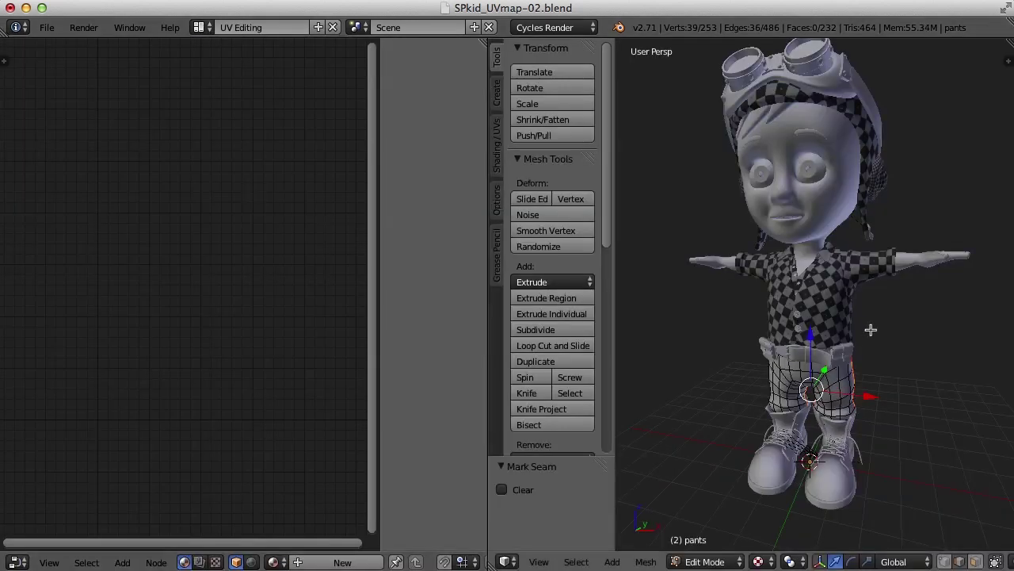
key("Tab")
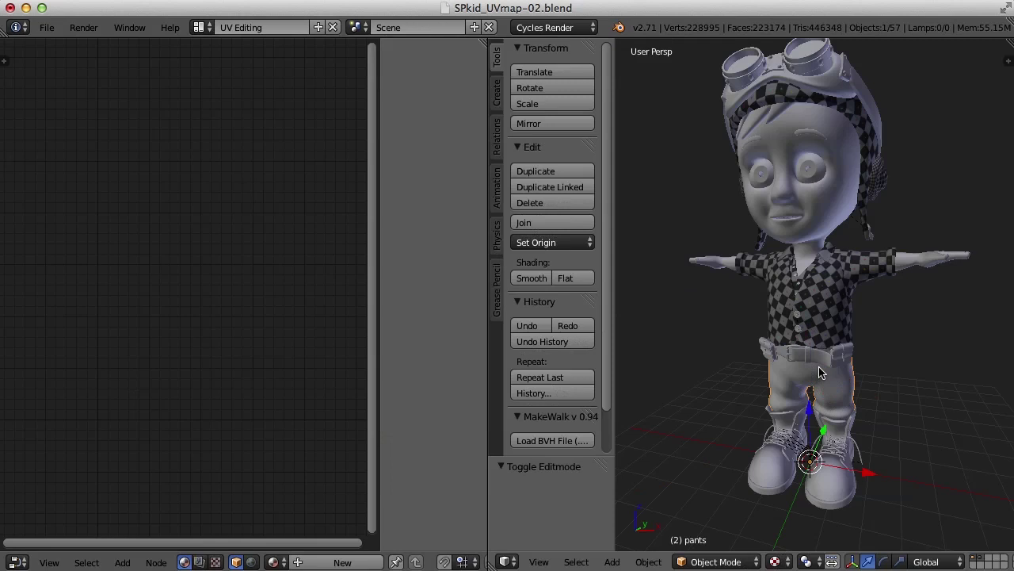
key("KP_Divide")
key("Tab")
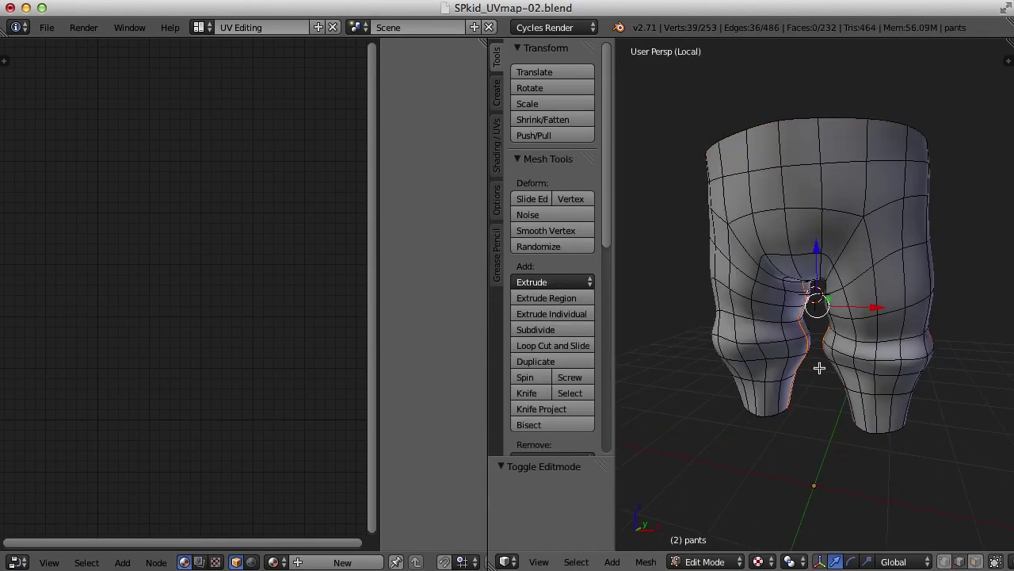
middle_click_drag(842, 351, 867, 348)
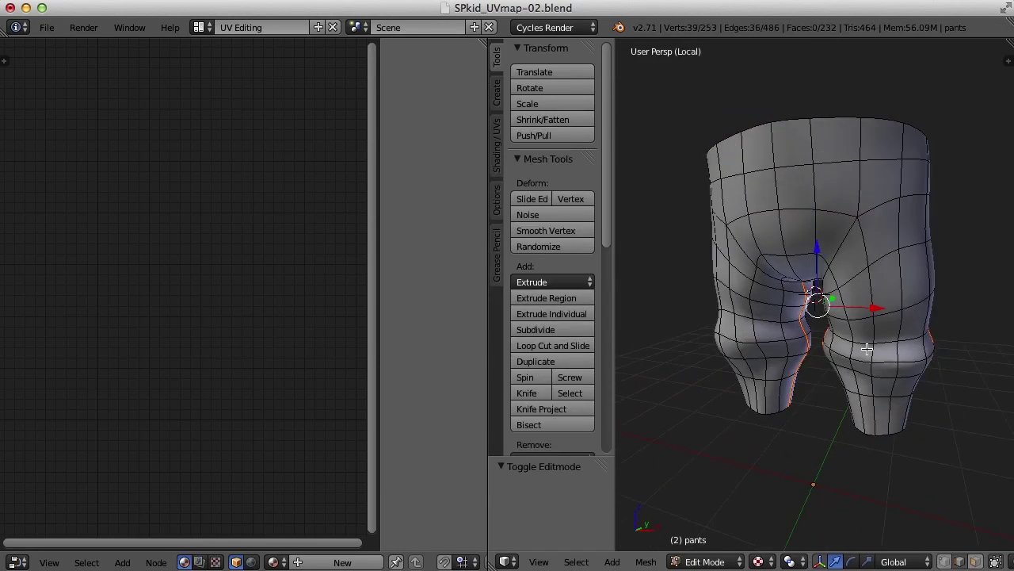
Step: Select the whole pants mesh and unwrap it along its seams
key("a")
key("a")
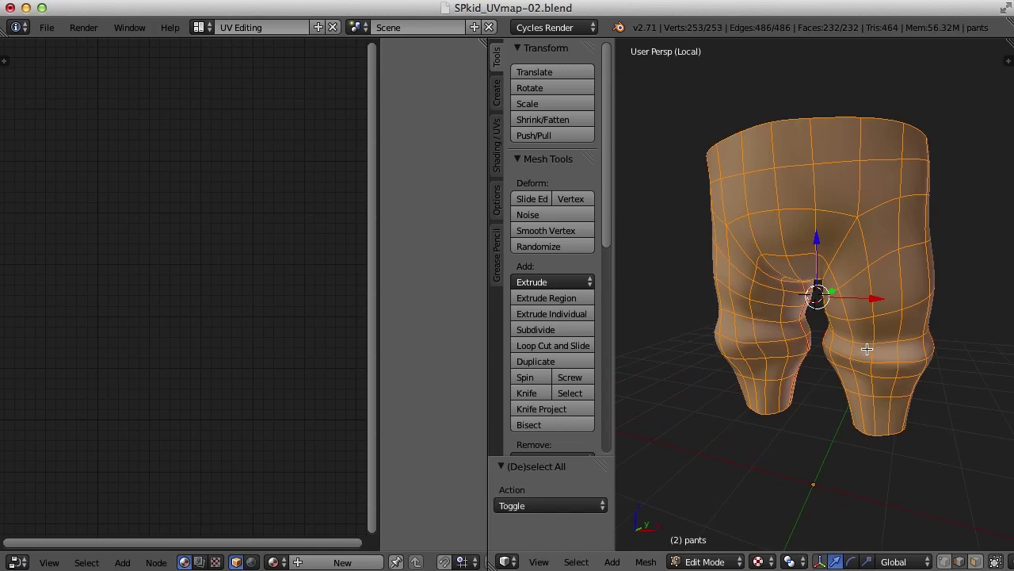
key("u")
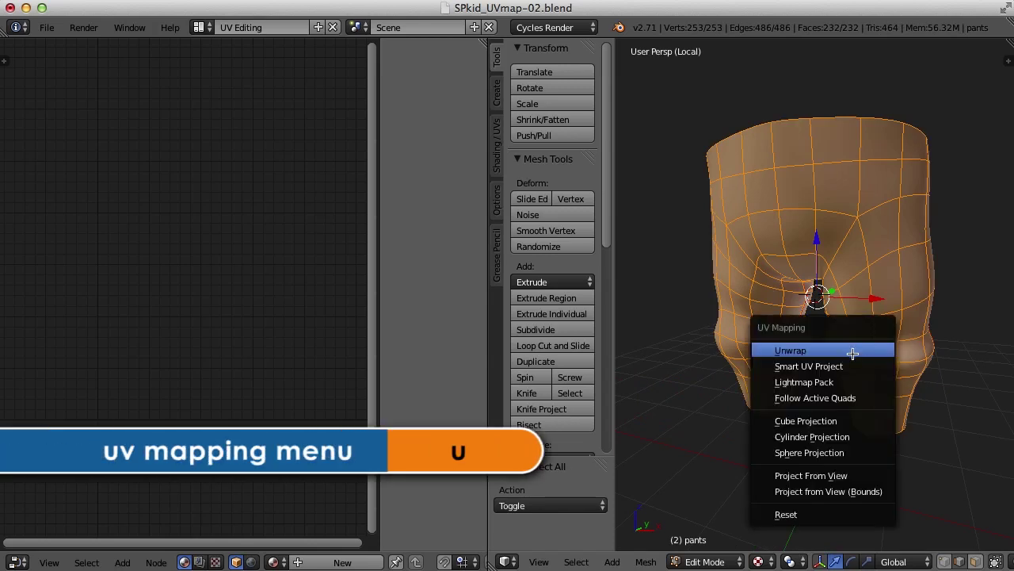
left_click(853, 351)
Step: Set the left editor to the UV/Image Editor to show the pants' two islands over the 1024×1024 UV Grid
left_click(16, 562)
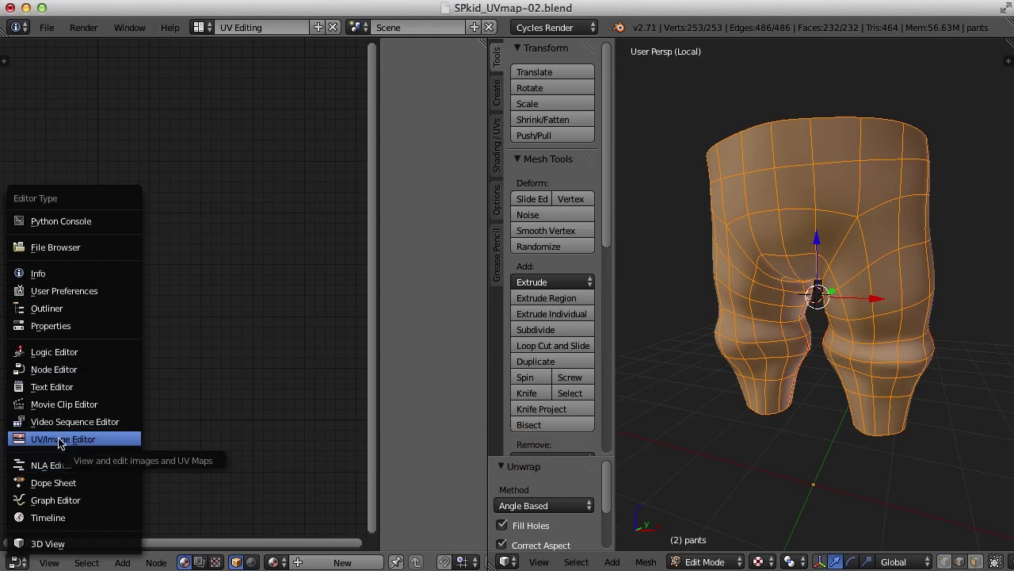
left_click(59, 440)
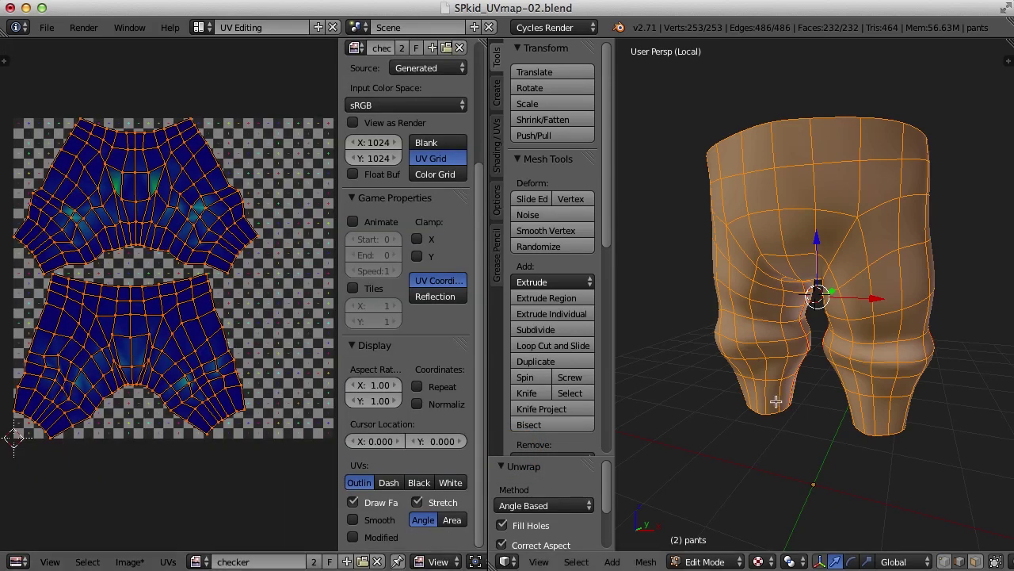
middle_click_drag(714, 387, 672, 386)
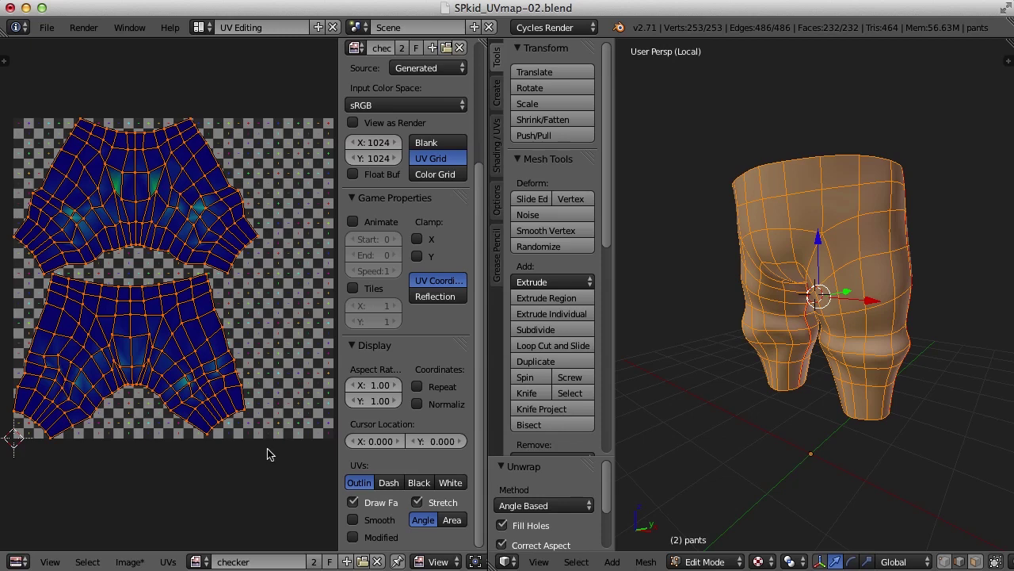
Step: In the Node Editor, assign the 'checker' material to the pants and inspect the pattern
left_click(17, 561)
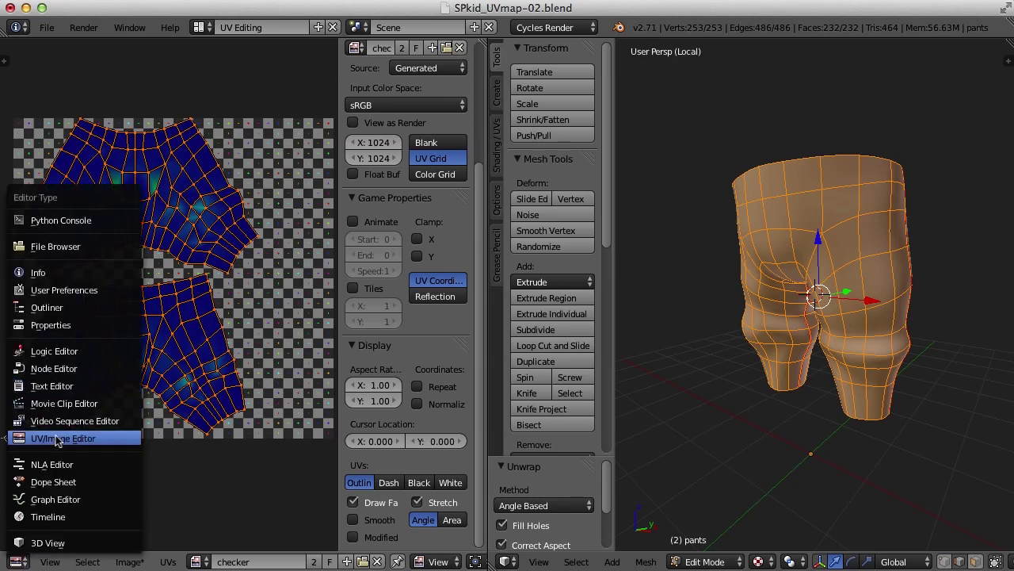
left_click(67, 371)
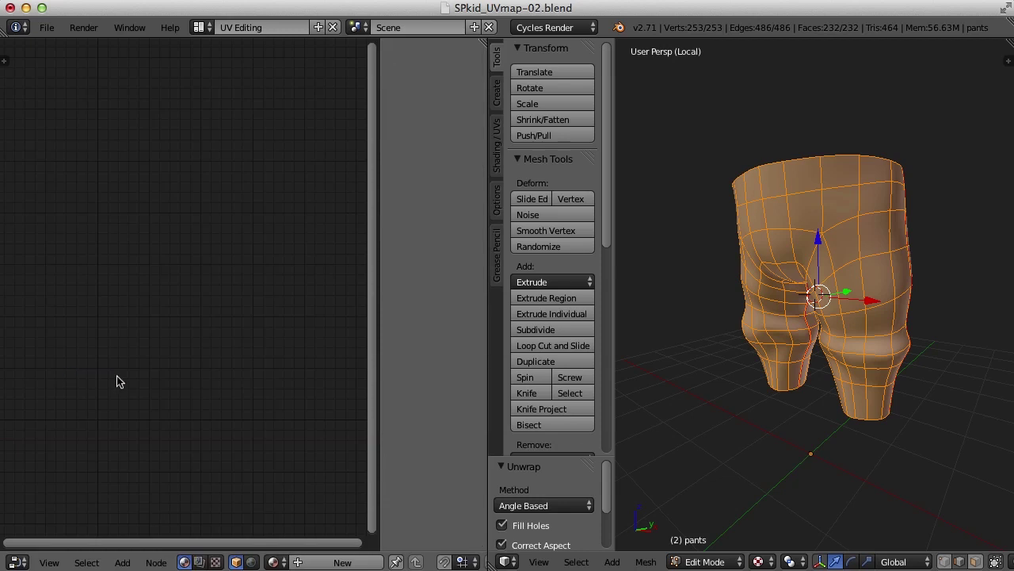
left_click(273, 561)
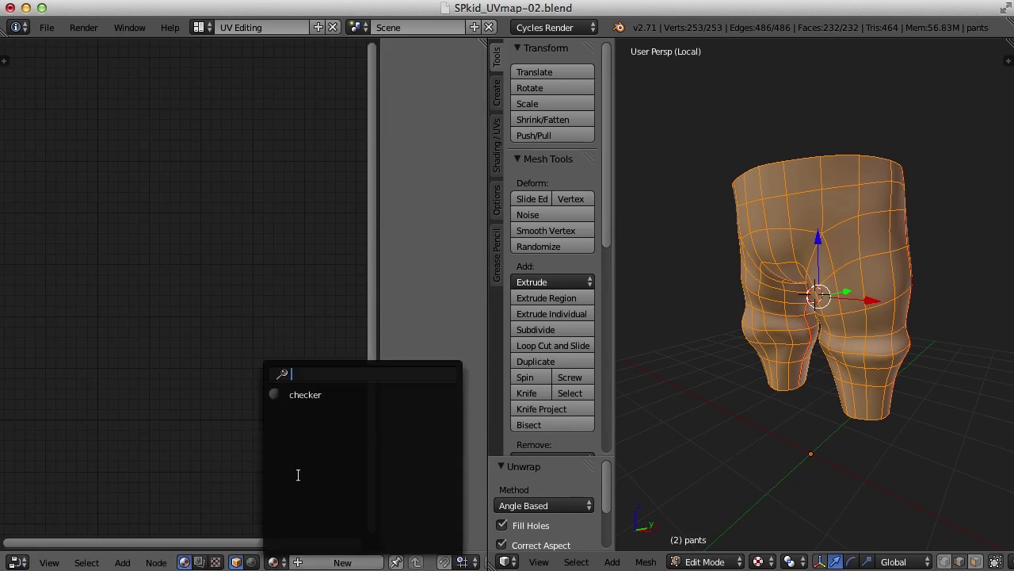
left_click(313, 396)
middle_click_drag(762, 426, 766, 315)
middle_click_drag(832, 420, 797, 424)
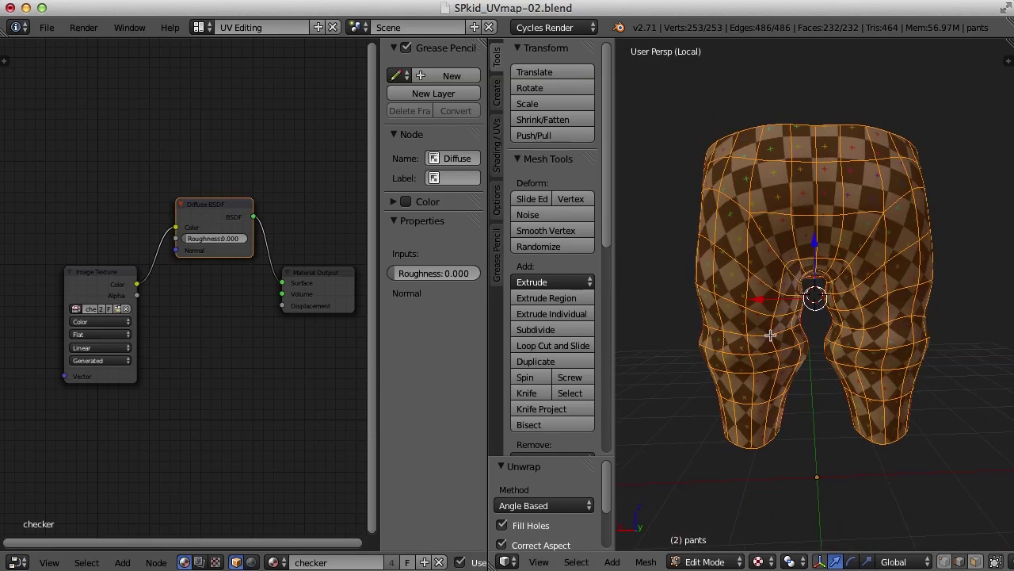
middle_click_drag(742, 401, 866, 412)
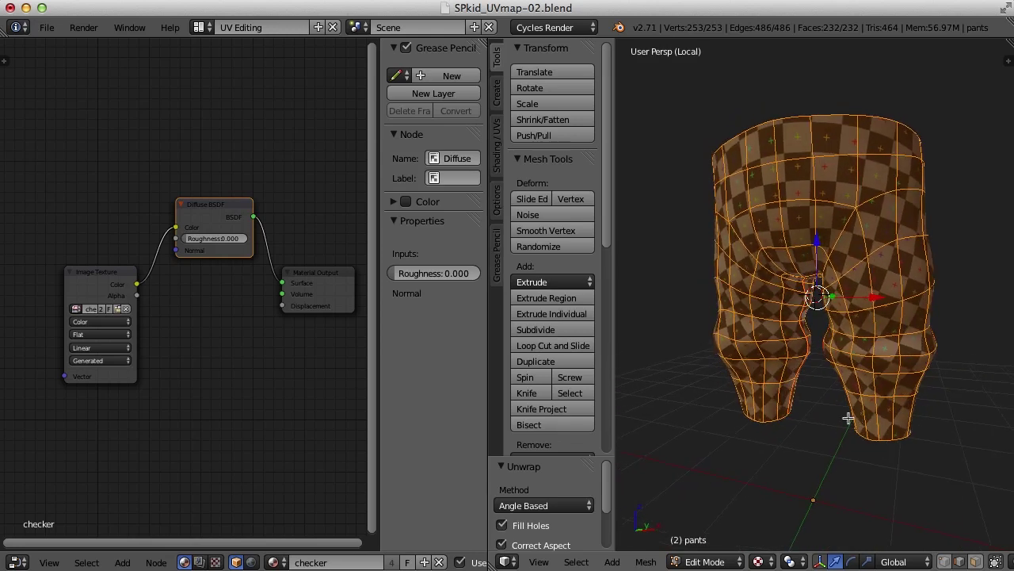
scroll(841, 418, "down", 1)
Step: Return the left editor to the UV/Image Editor showing the pants' UV layout
left_click(17, 563)
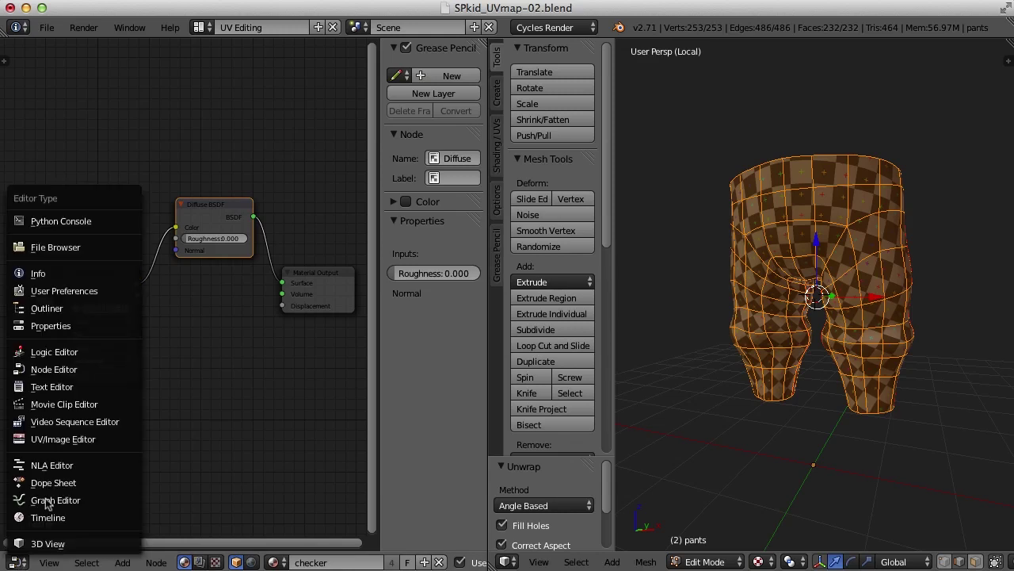
left_click(72, 440)
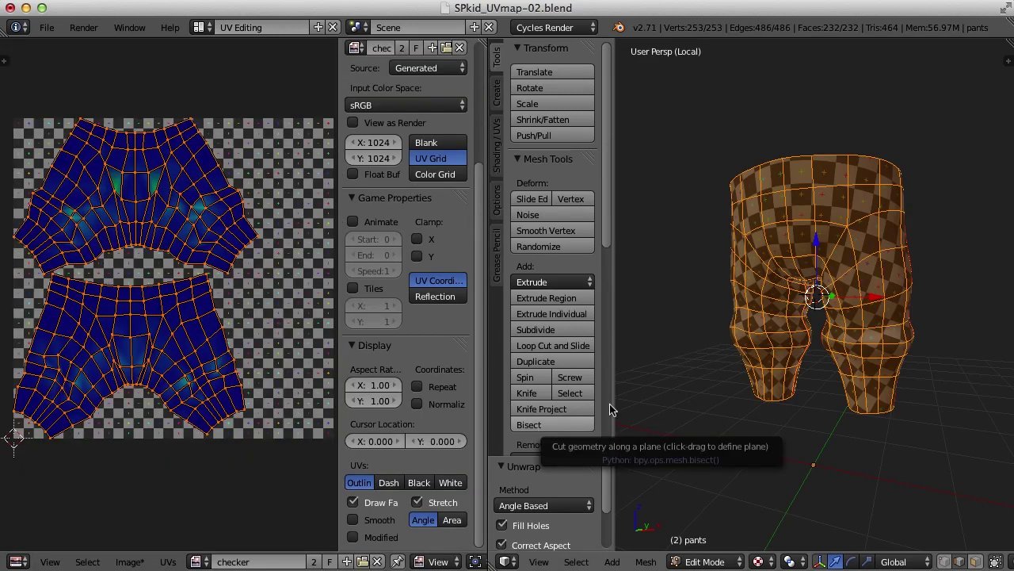
left_click_drag(547, 458, 546, 417)
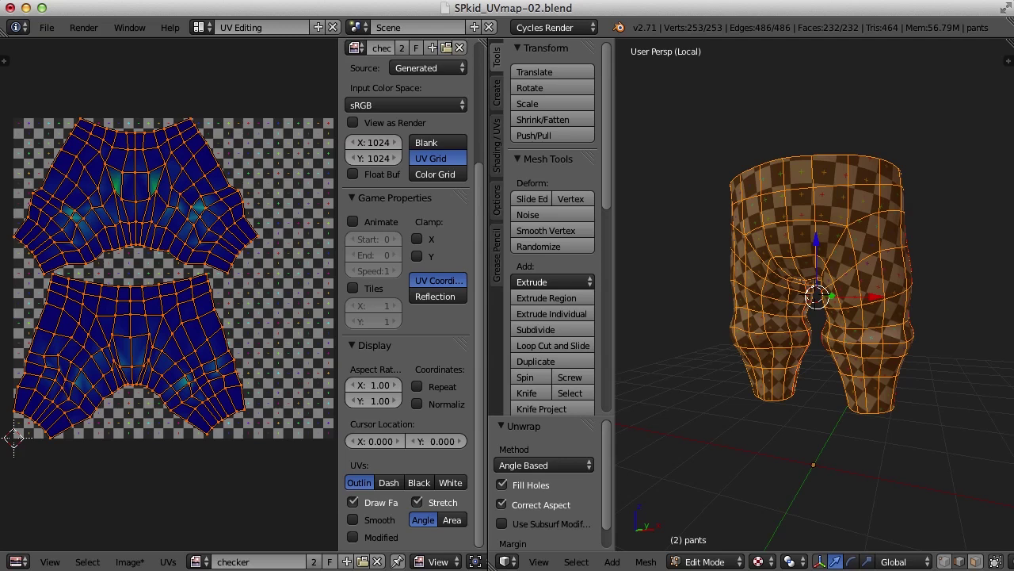
Step: Select the left boot and isolate it in local view in Edit Mode
key("Tab")
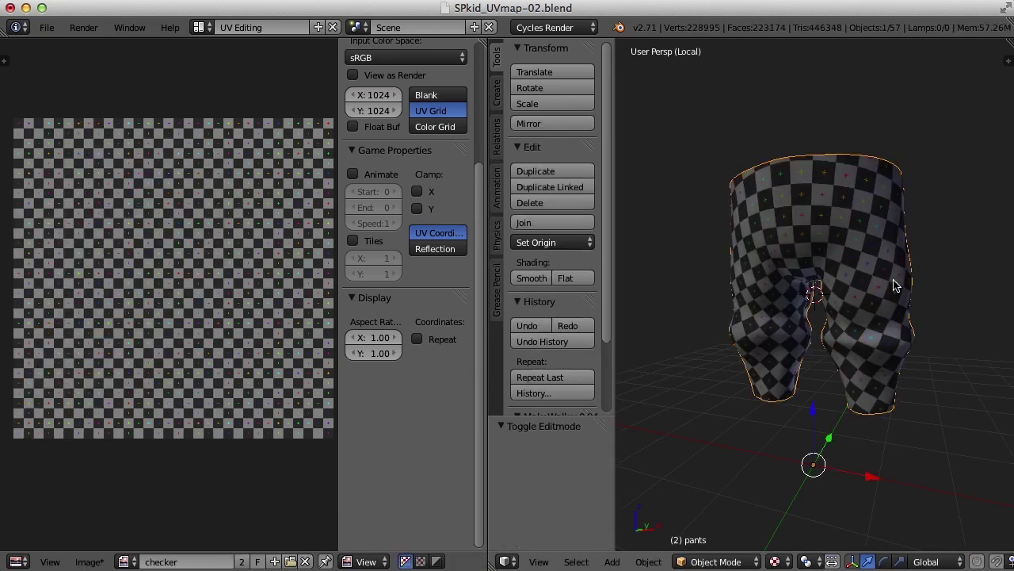
key("KP_Divide")
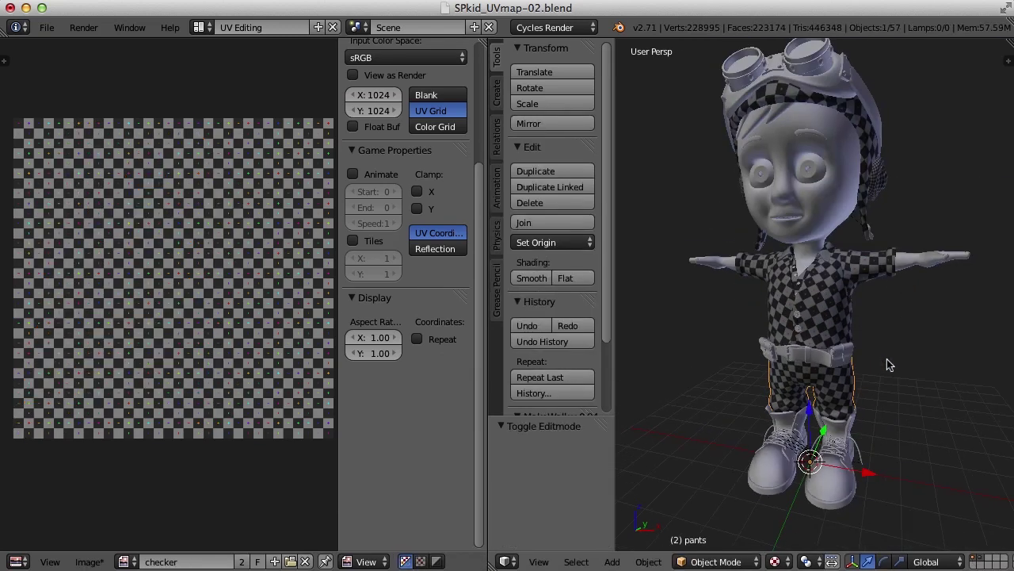
right_click(837, 486)
key("KP_Divide")
key("Tab")
key("a")
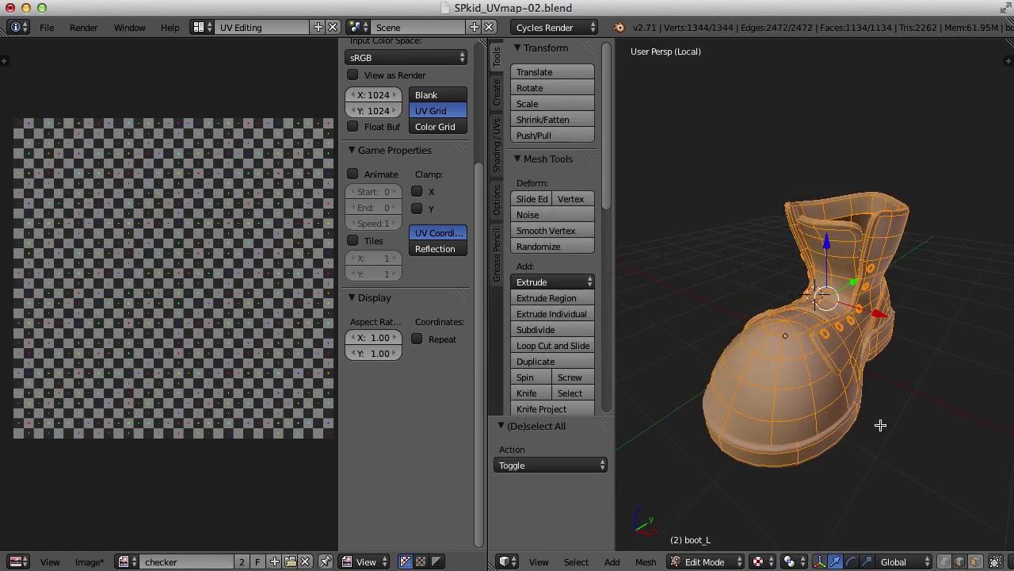
middle_click_drag(881, 426, 866, 425)
Step: Select the linked toe cap and hide the rest of the boot
key("a")
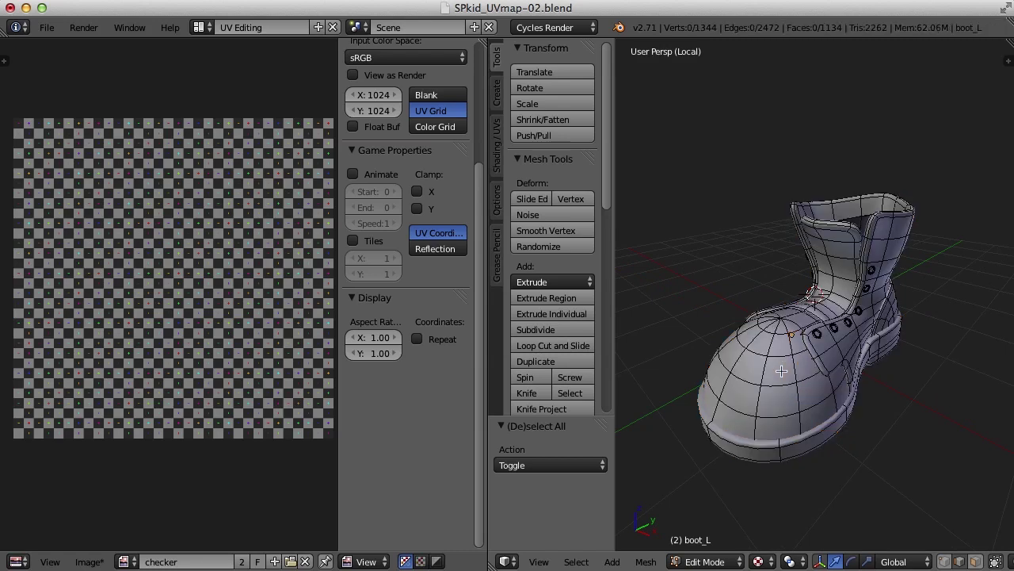
key("l")
middle_click_drag(788, 362, 861, 412)
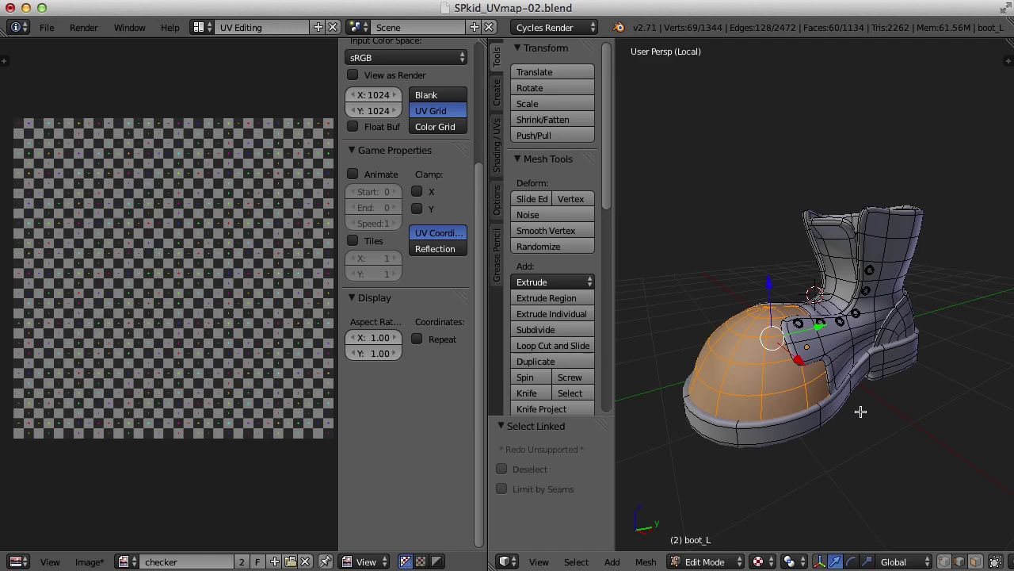
key("shift+h")
mouse_move(878, 397)
middle_mouse_down()
mouse_move(731, 367)
mouse_move(877, 380)
mouse_move(852, 398)
mouse_move(887, 365)
mouse_move(863, 314)
mouse_move(861, 402)
mouse_move(817, 414)
mouse_move(858, 385)
mouse_move(876, 396)
mouse_move(867, 282)
mouse_move(876, 413)
middle_mouse_up()
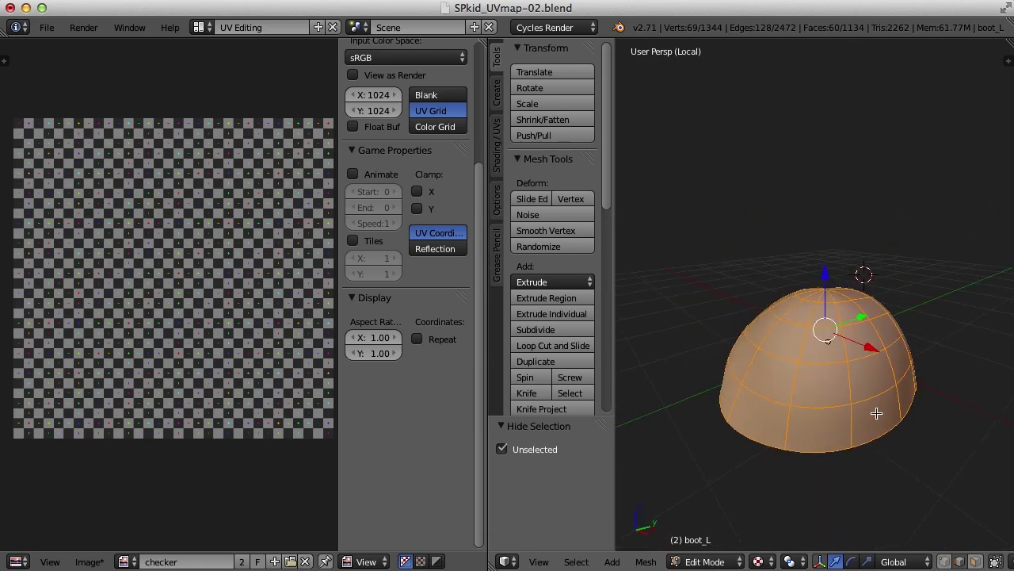
Step: Unwrap the isolated toe cap along its seams
key("u")
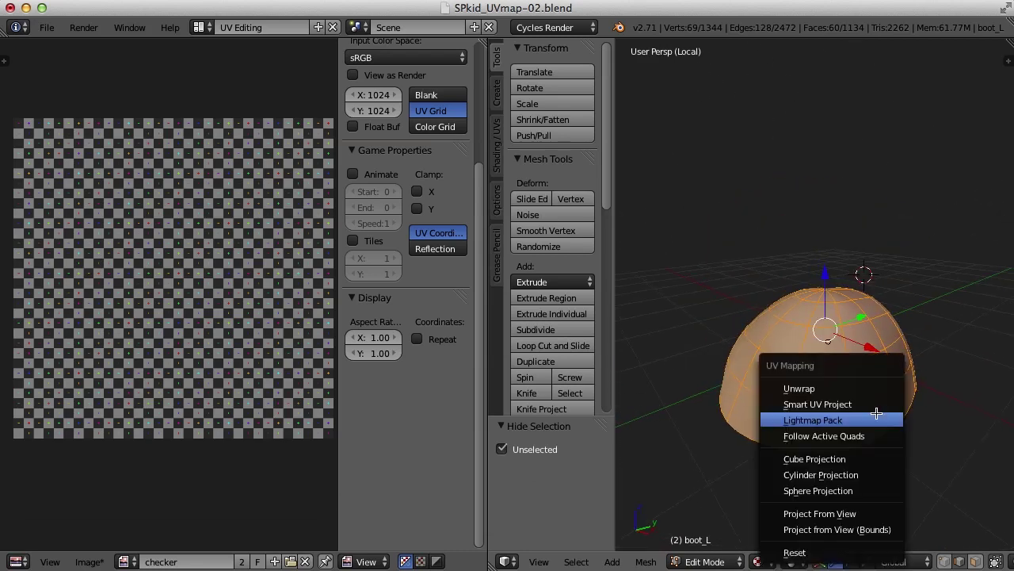
left_click(821, 390)
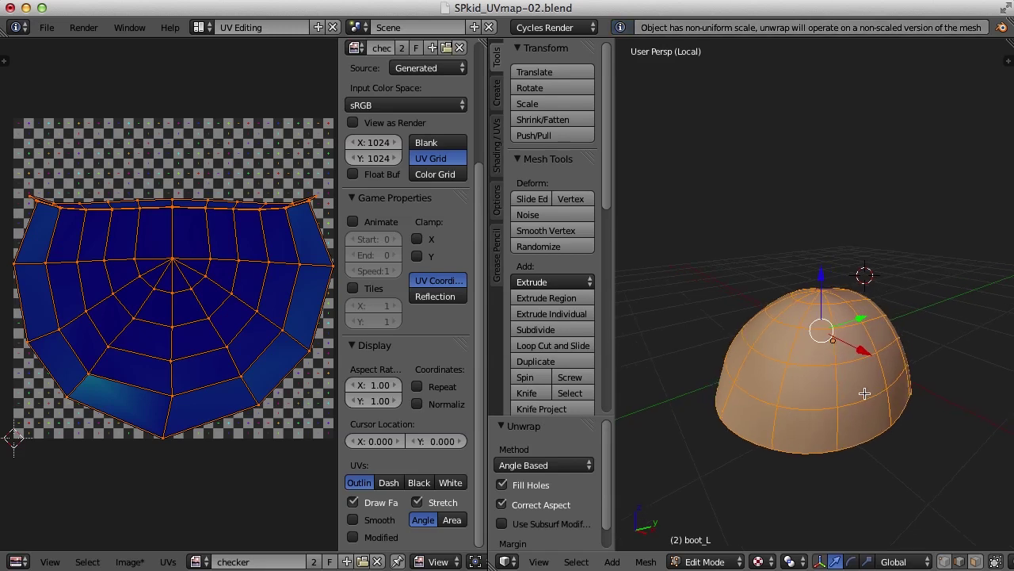
mouse_move(865, 393)
middle_mouse_down()
mouse_move(852, 393)
mouse_move(882, 386)
middle_mouse_up()
Step: Check the boot in Object Mode, then reveal the hidden rest of the boot in Edit Mode
key("Tab")
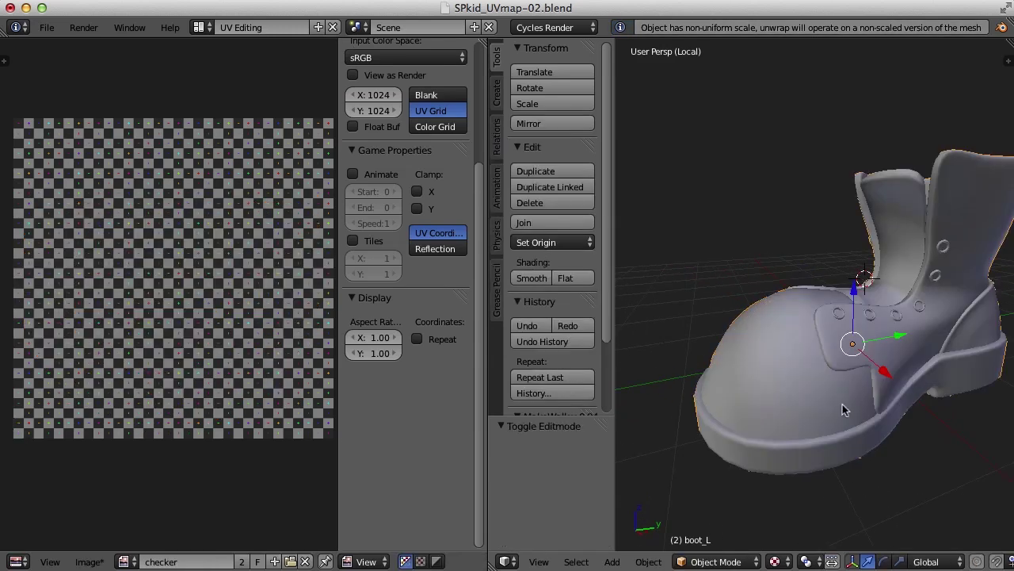
key("Tab")
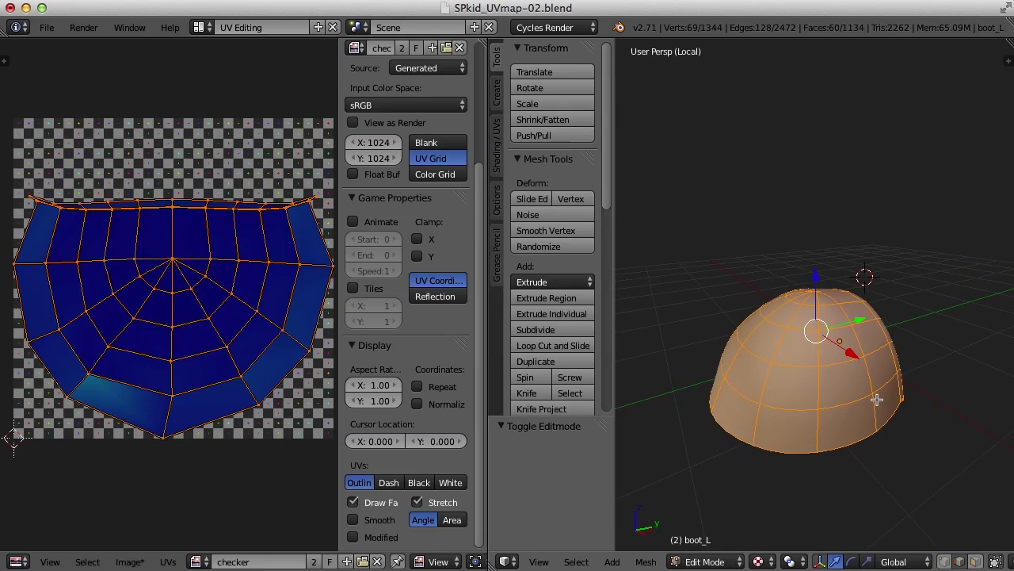
key("alt+h")
middle_click_drag(933, 402, 850, 397)
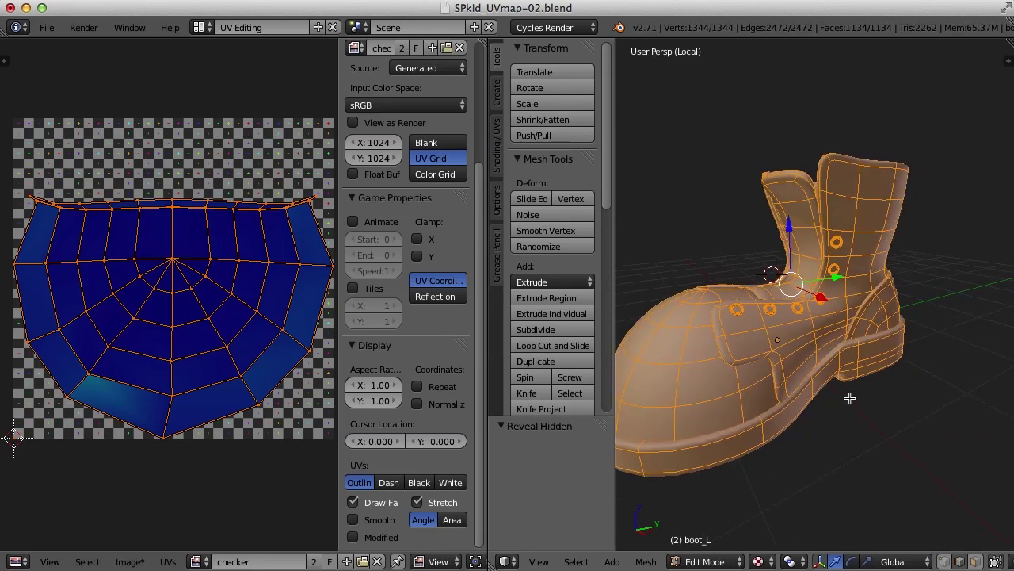
Step: Select the linked boot upper piece and hide everything else
key("a")
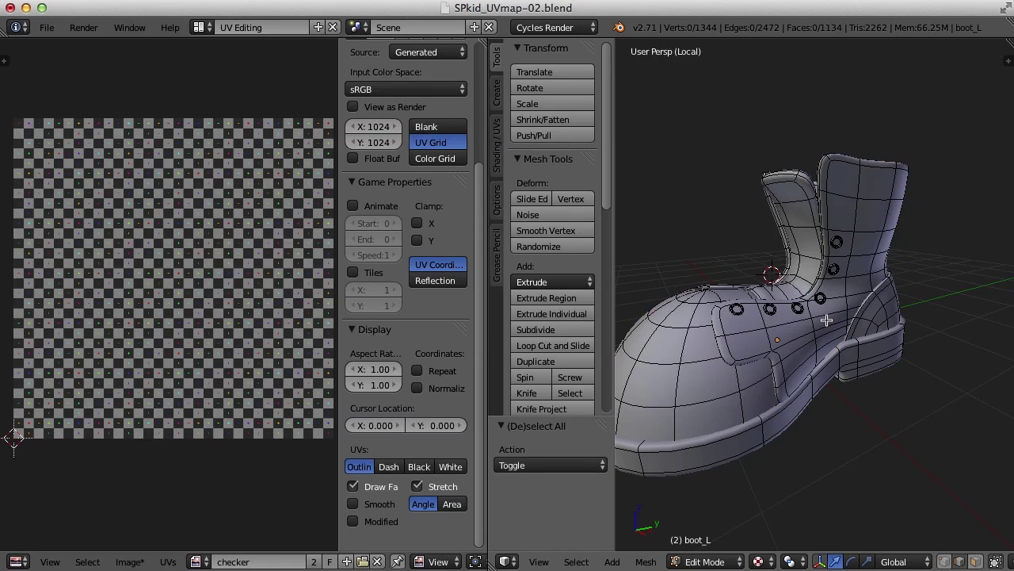
key("l")
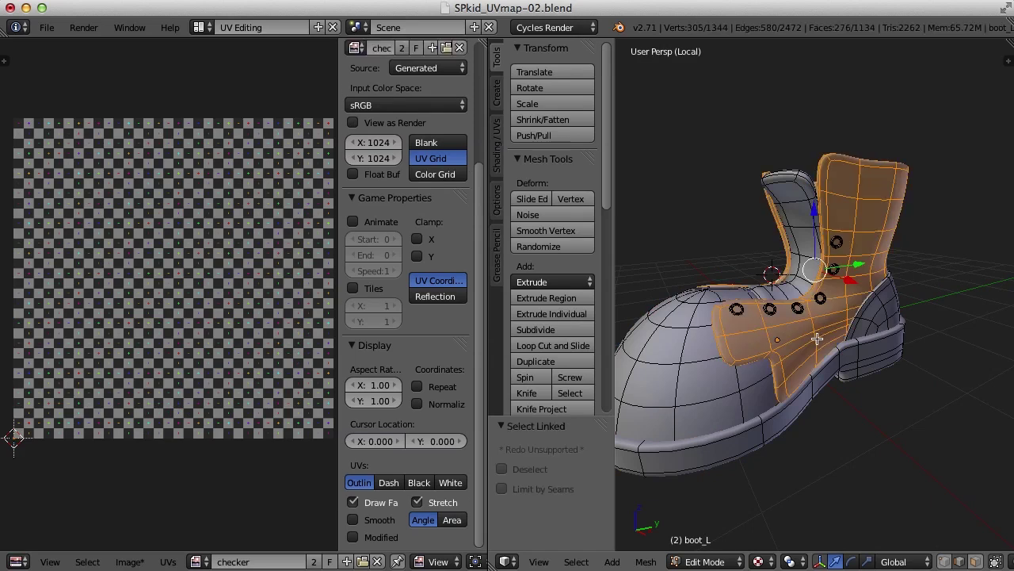
key("shift+h")
middle_click_drag(817, 338, 896, 354)
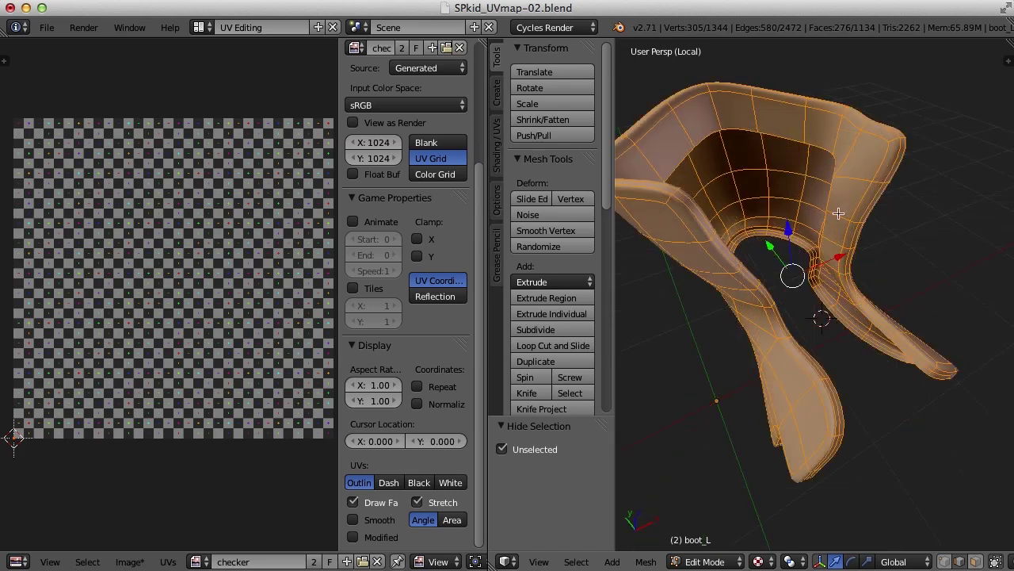
middle_click_drag(840, 214, 808, 252)
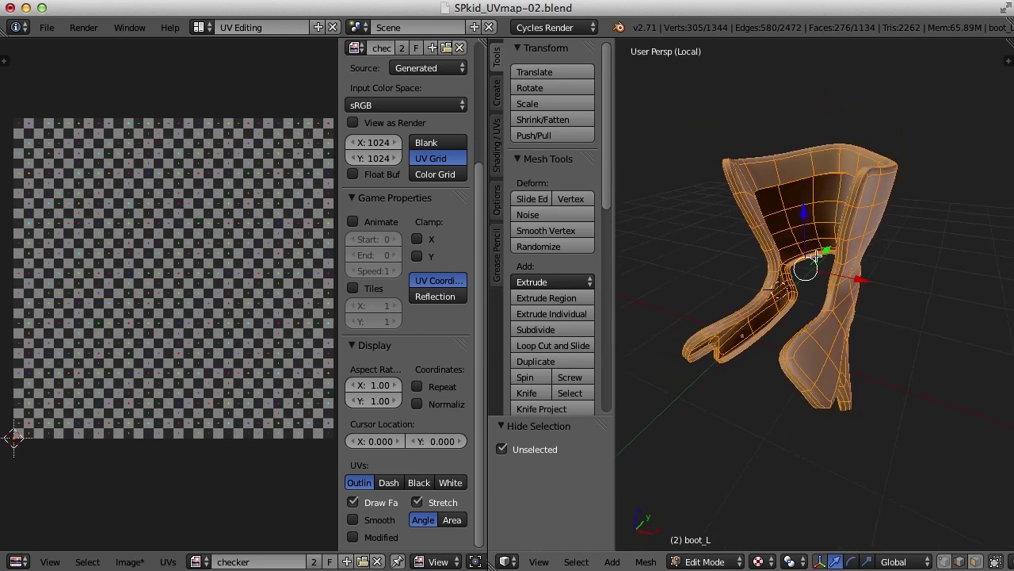
Step: Unwrap the boot upper along its seams and reveal the rest of the boot
key("u")
left_click(816, 255)
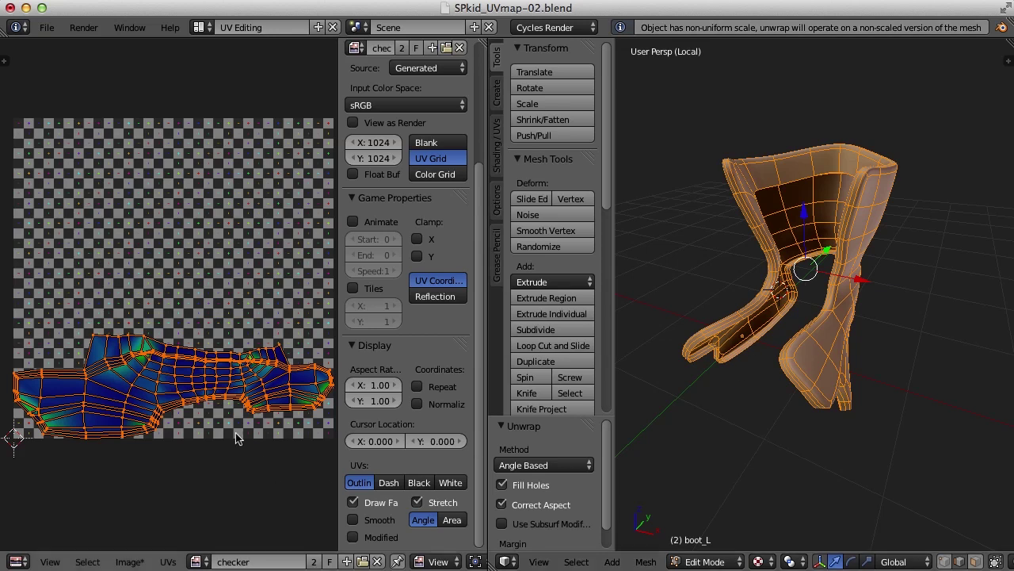
middle_click_drag(763, 410, 690, 399)
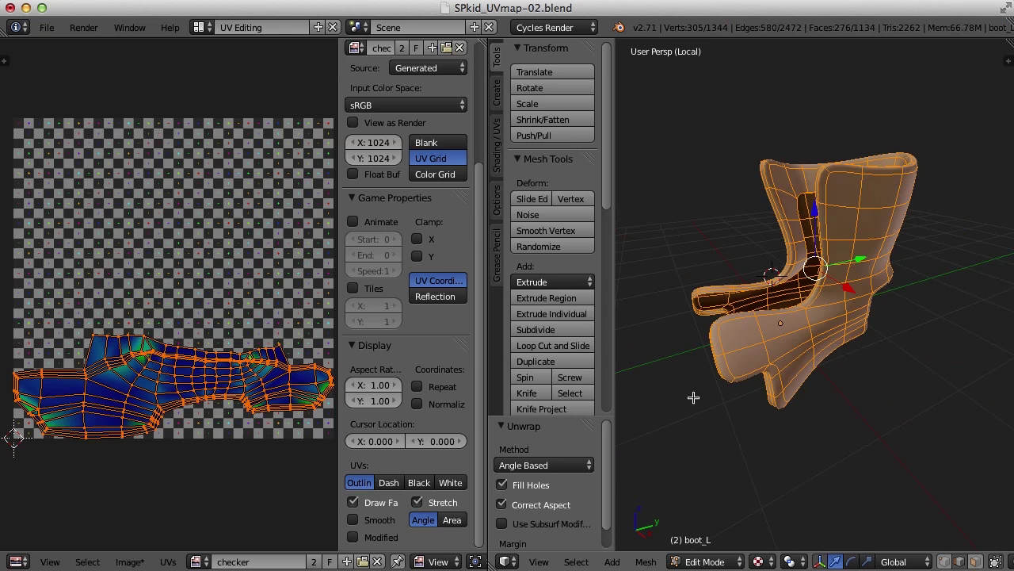
key("alt+h")
Step: Select the linked heel piece and unwrap it
key("a")
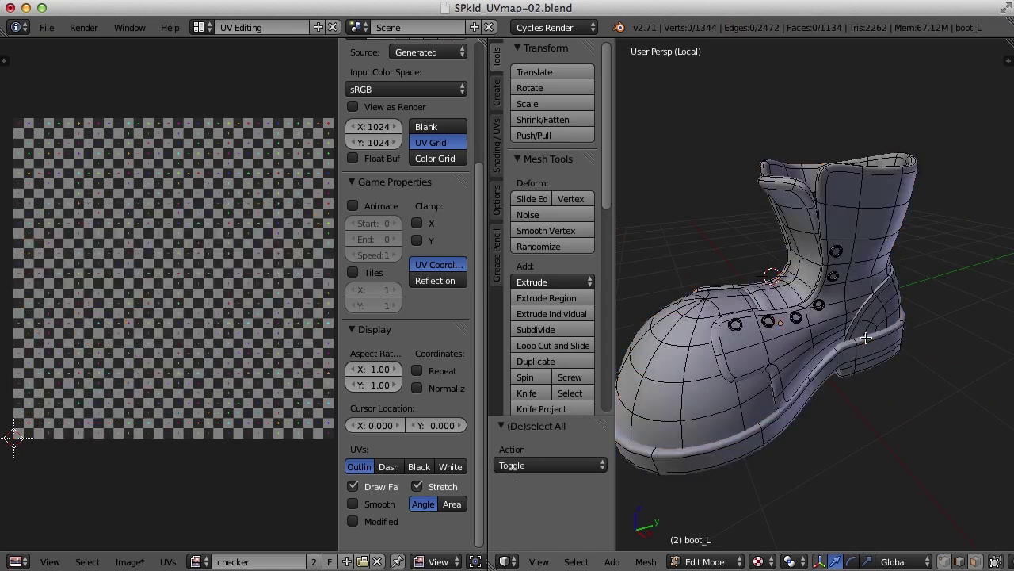
key("l")
middle_click_drag(910, 344, 872, 358)
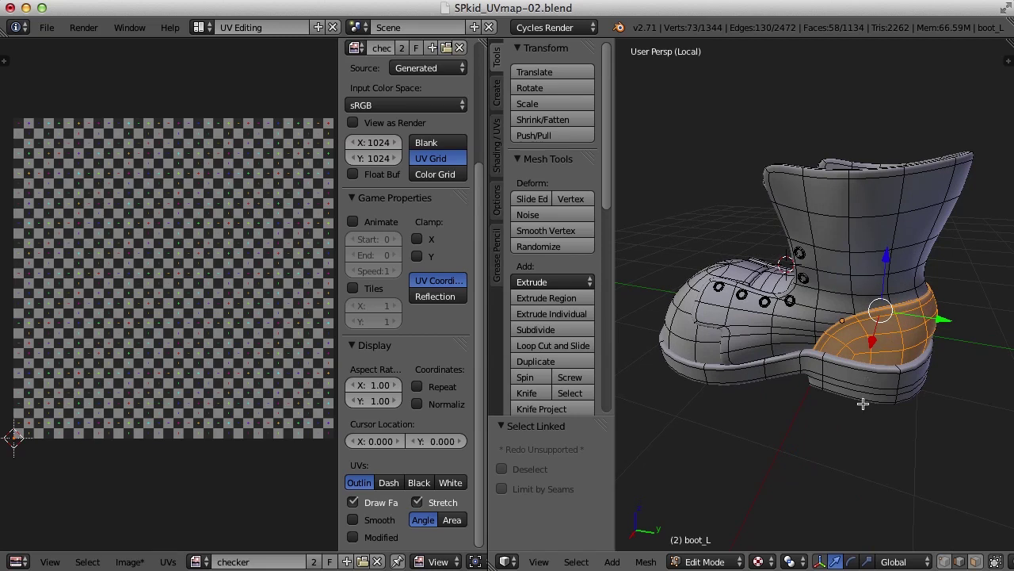
key("u")
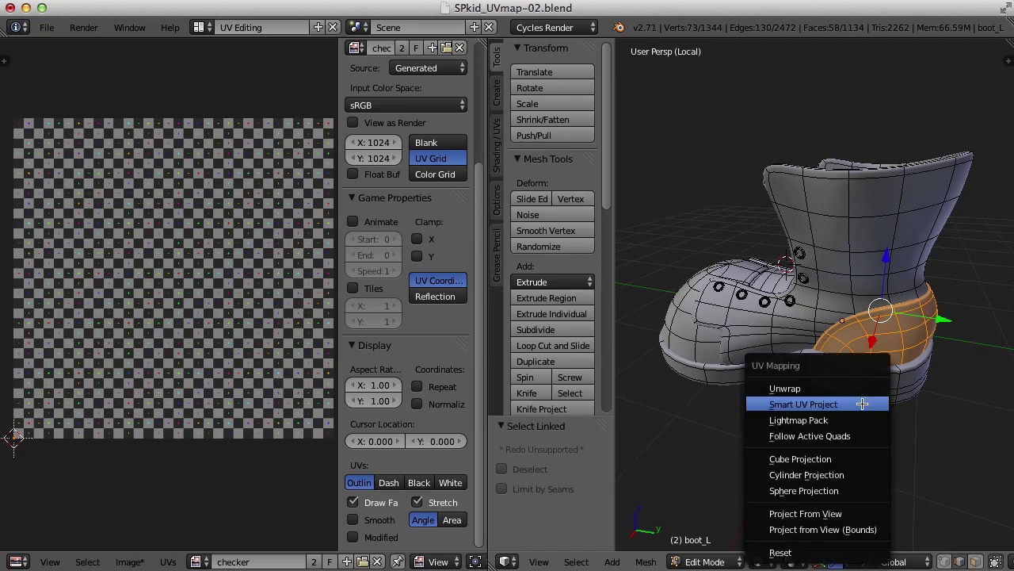
left_click(791, 389)
Step: Select the linked boot tongue and unwrap it
middle_click_drag(860, 380, 824, 238)
key("a")
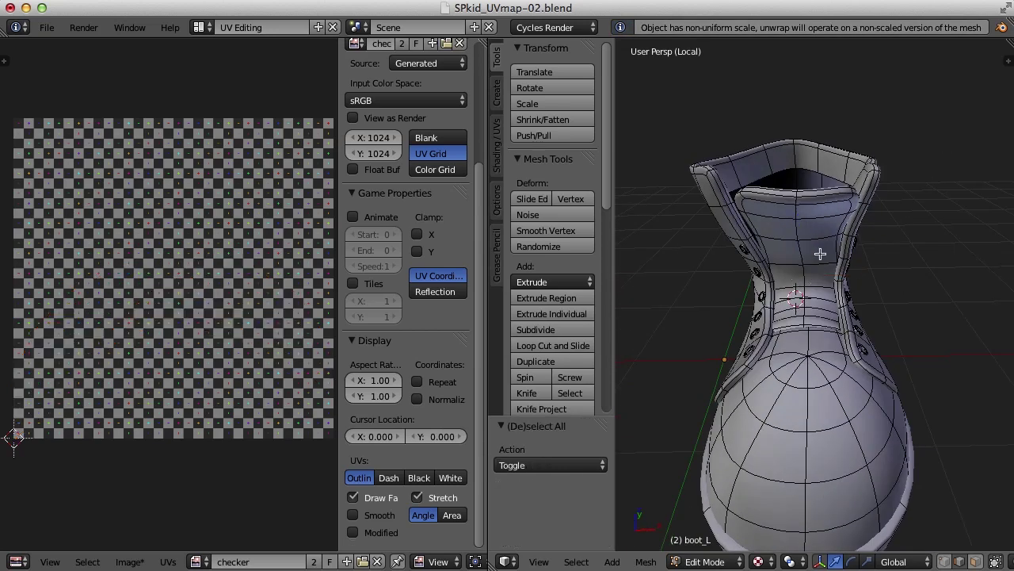
key("l")
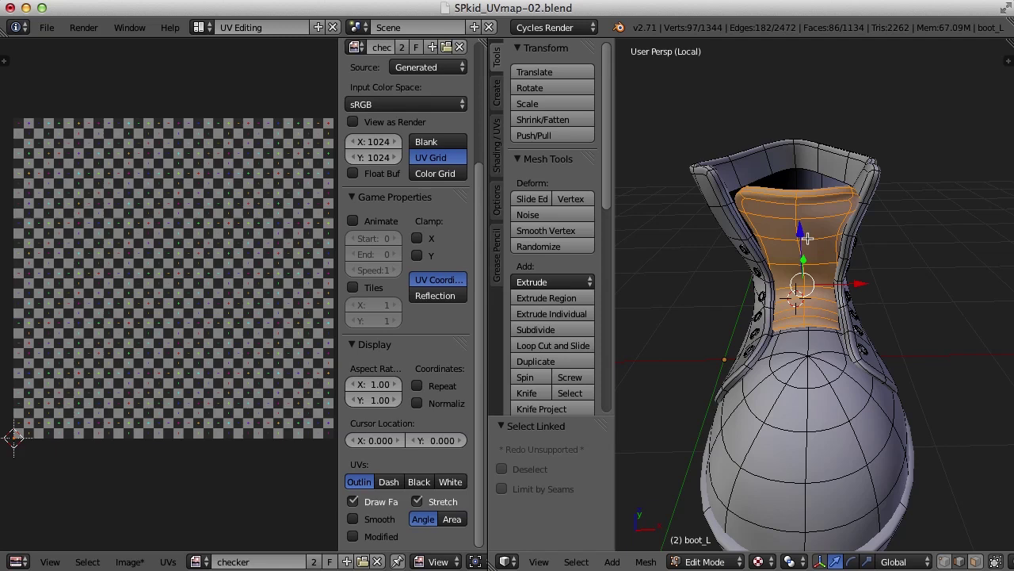
key("u")
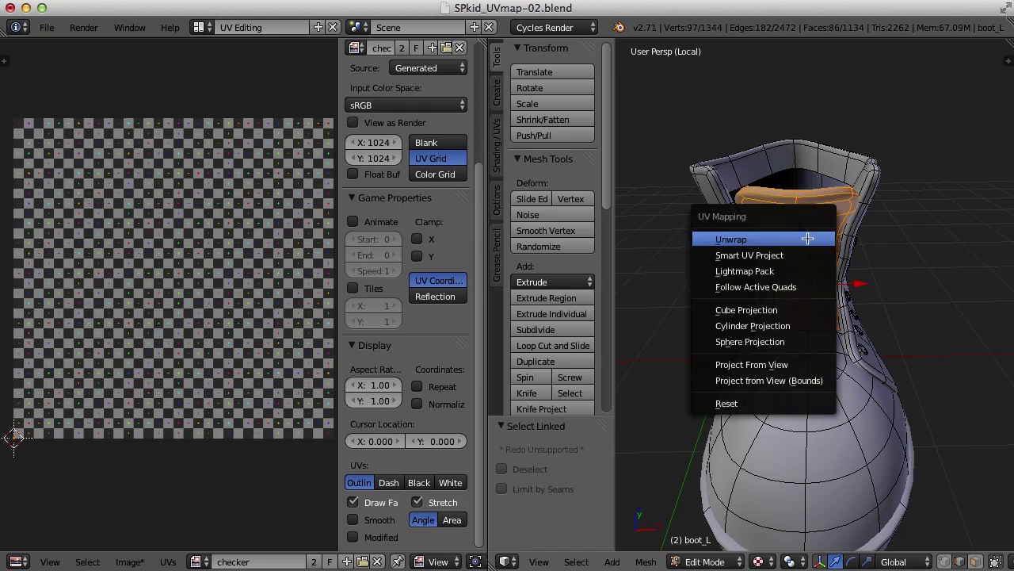
left_click(807, 236)
Step: Inspect the unwrapped tongue from the side, then select the linked sole piece
scroll(824, 269, "down", 2)
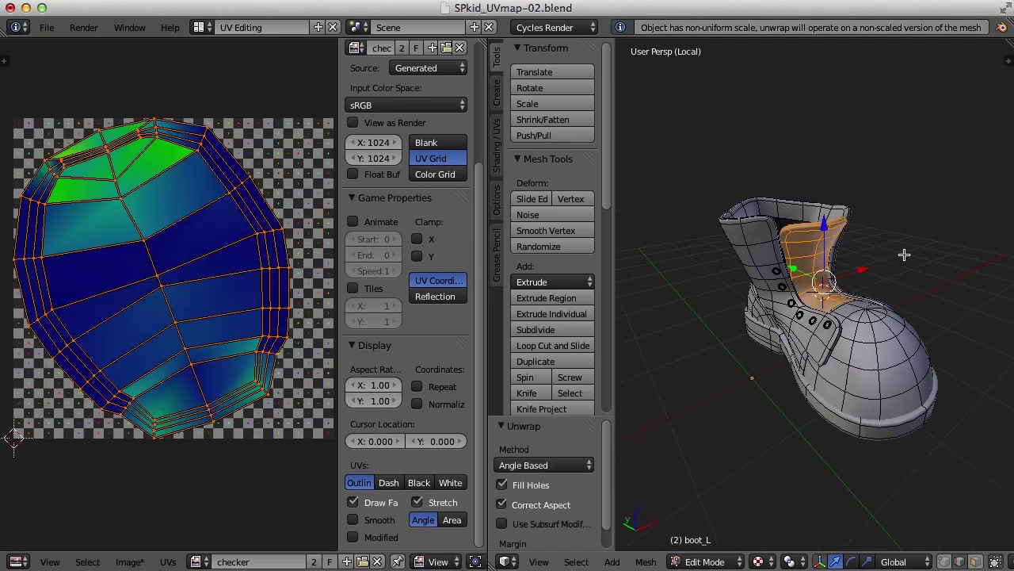
key("KP_4")
key("KP_4")
key("KP_4")
key("KP_4")
key("KP_4")
key("KP_4")
scroll(836, 272, "up", 3)
key("KP_4")
key("KP_4")
key("KP_4")
key("KP_4")
key("KP_4")
key("KP_4")
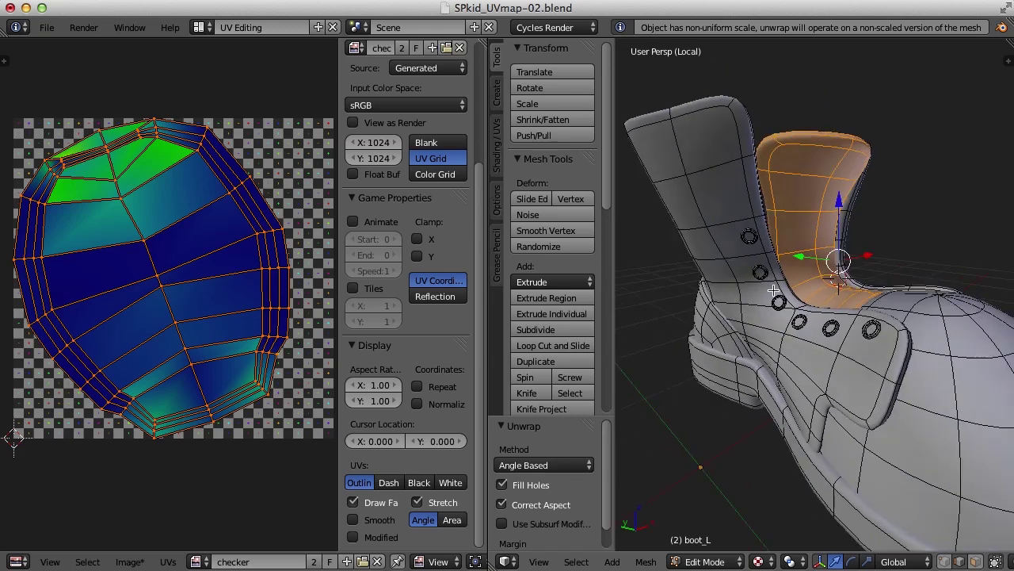
middle_click_drag(737, 396, 799, 409)
key("a")
key("l")
Step: Hide everything but the sole and switch to edge select mode
key("shift+h")
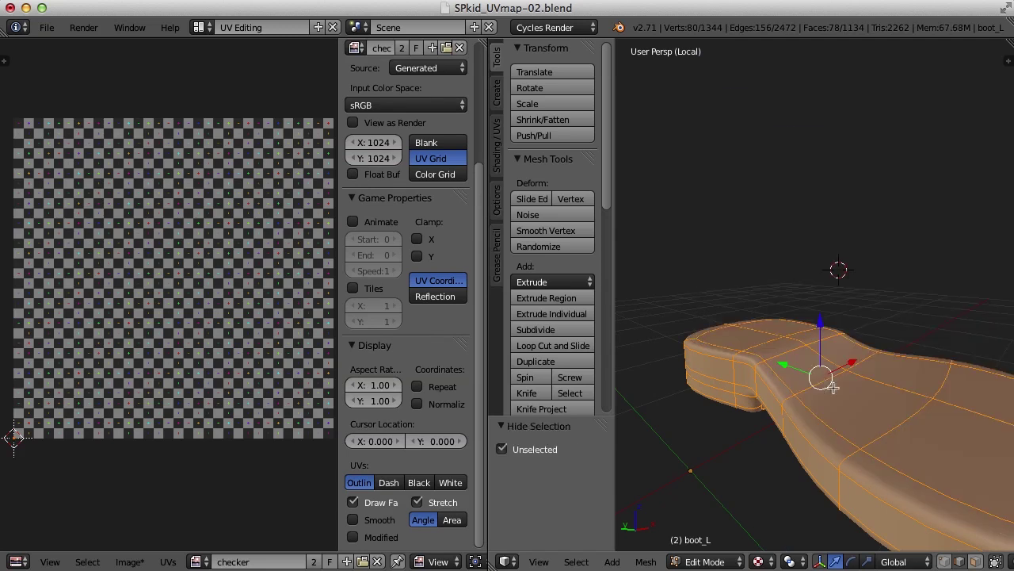
middle_click_drag(828, 374, 829, 299)
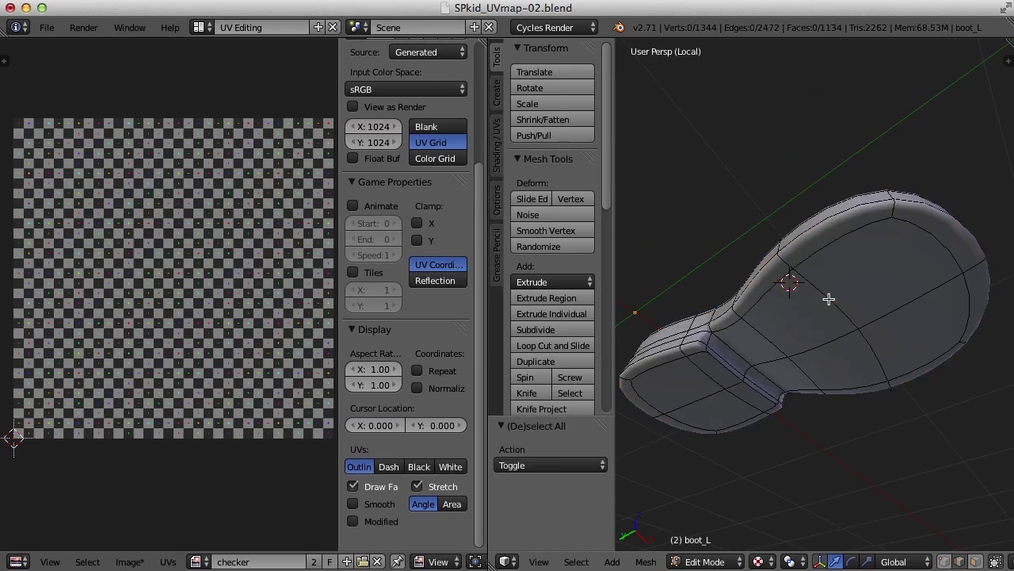
key("ctrl+Tab")
left_click(797, 316)
Step: Select the edges around the sole's rim and mark them as a seam
right_click(838, 244, "alt")
right_click(958, 247, "alt+shift")
right_click(920, 371, "alt+shift")
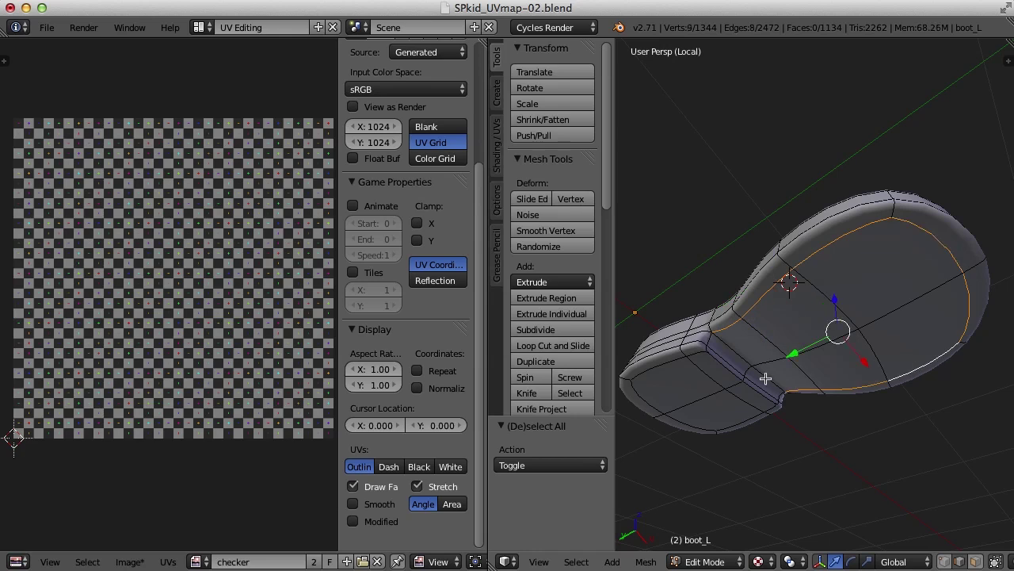
right_click(717, 346, "alt+shift")
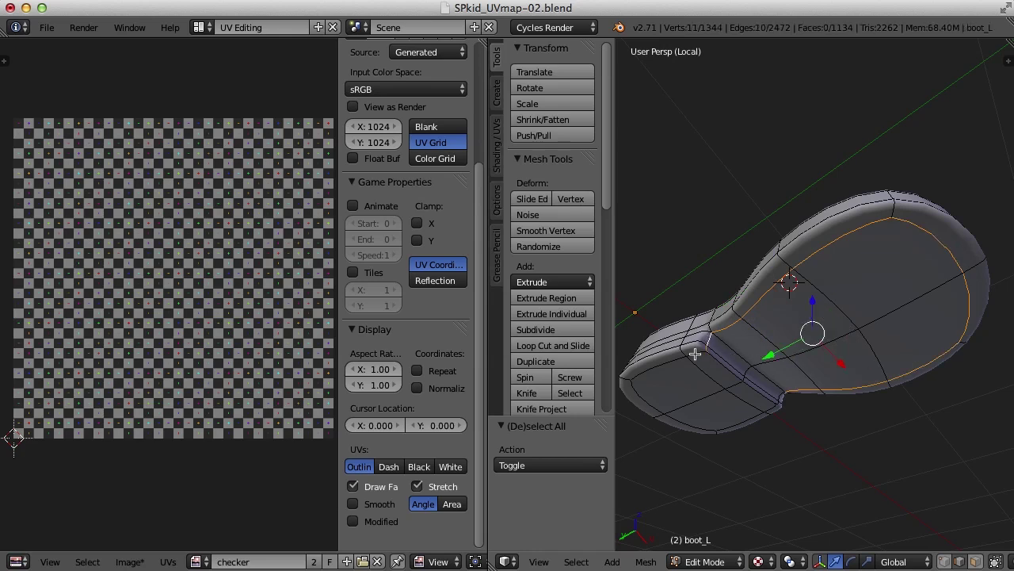
right_click(696, 354, "alt+shift")
right_click(641, 398, "alt+shift")
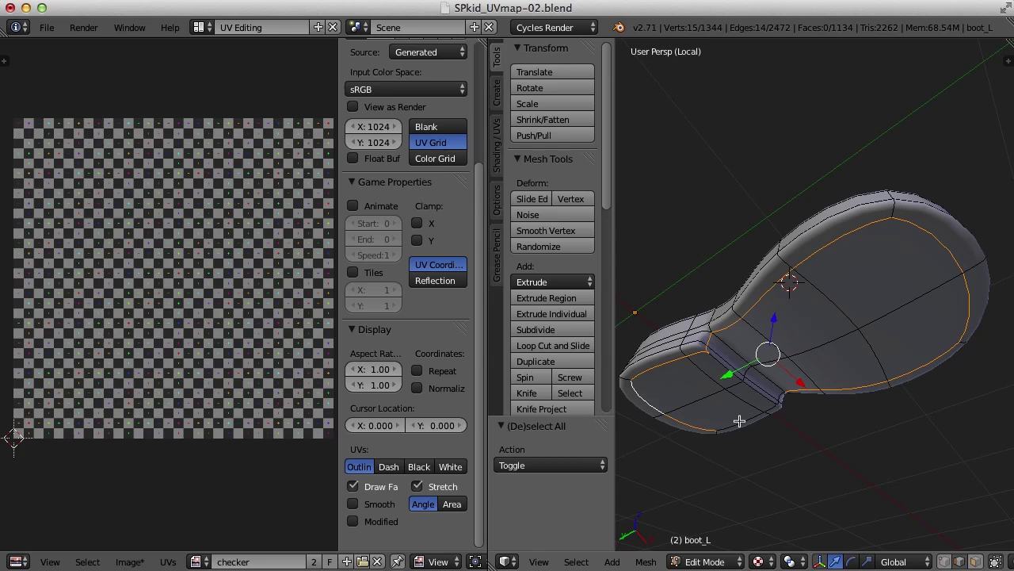
right_click(744, 422, "alt+shift")
scroll(851, 415, "up", 4)
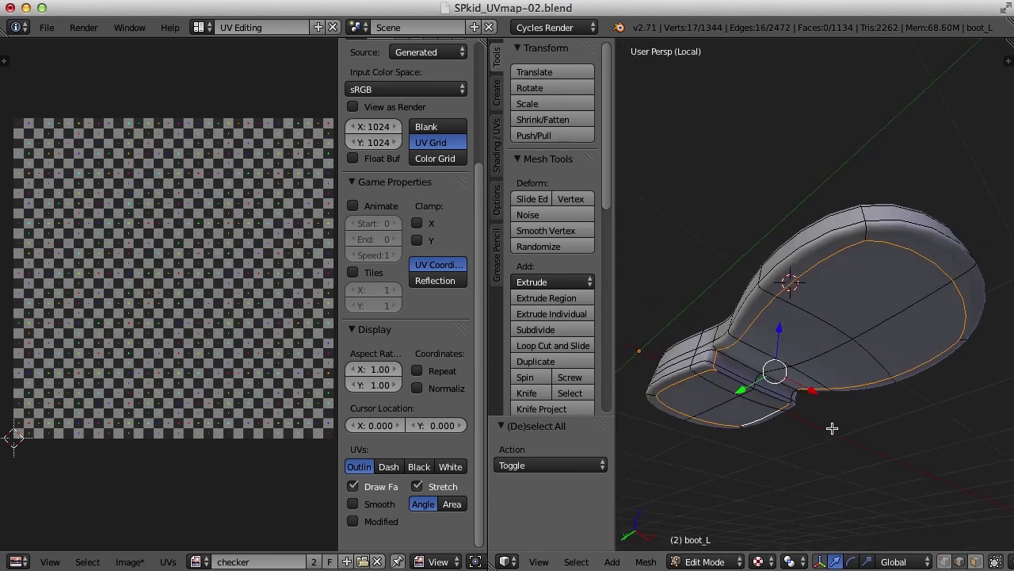
right_click(779, 441, "alt+shift")
middle_click_drag(778, 440, 839, 453)
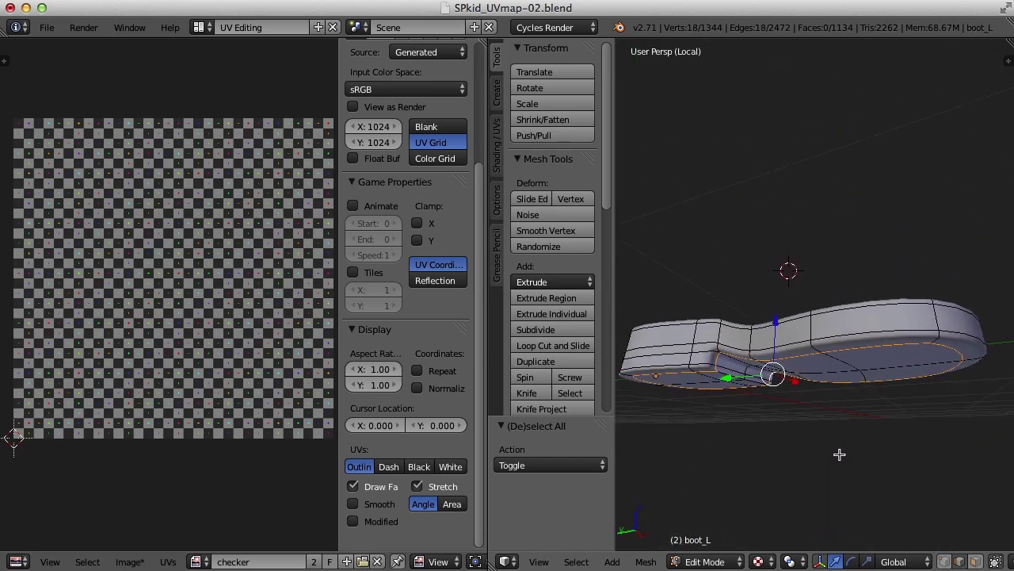
key("ctrl+e")
left_click(786, 321)
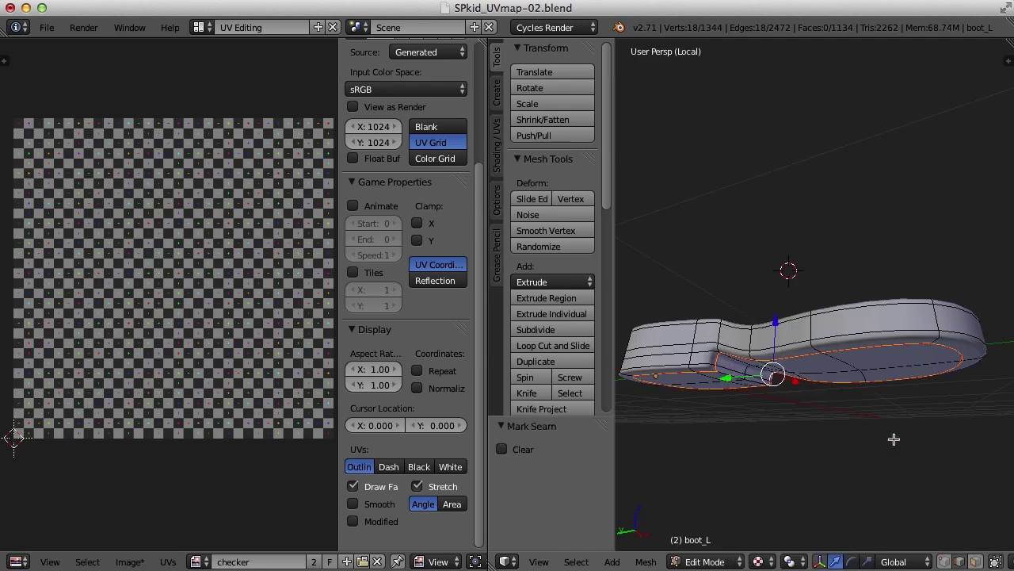
Step: Unwrap the sole along its new rim seam into two UV islands
key("a")
key("a")
key("u")
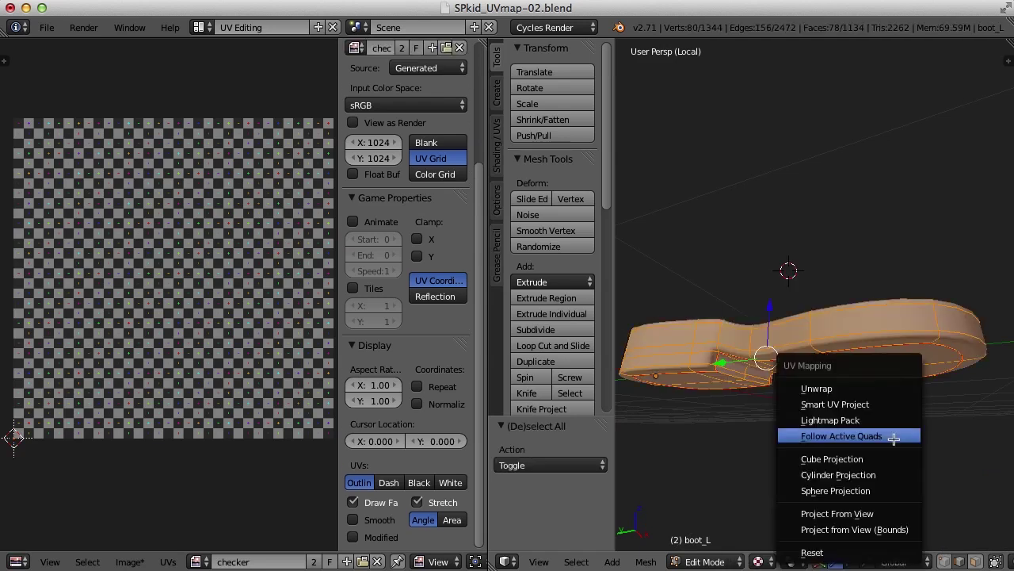
left_click(831, 391)
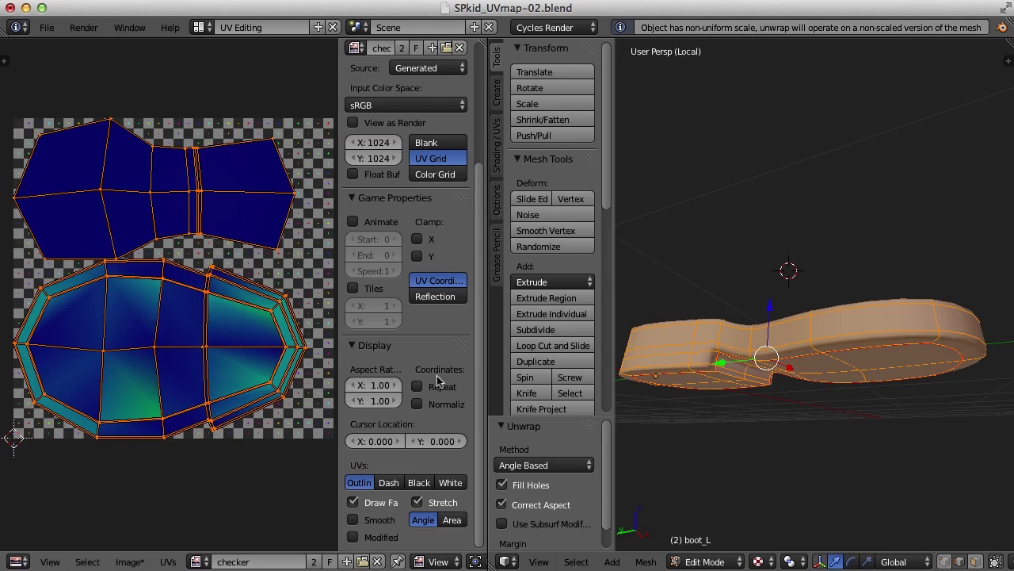
middle_click_drag(831, 391, 747, 417)
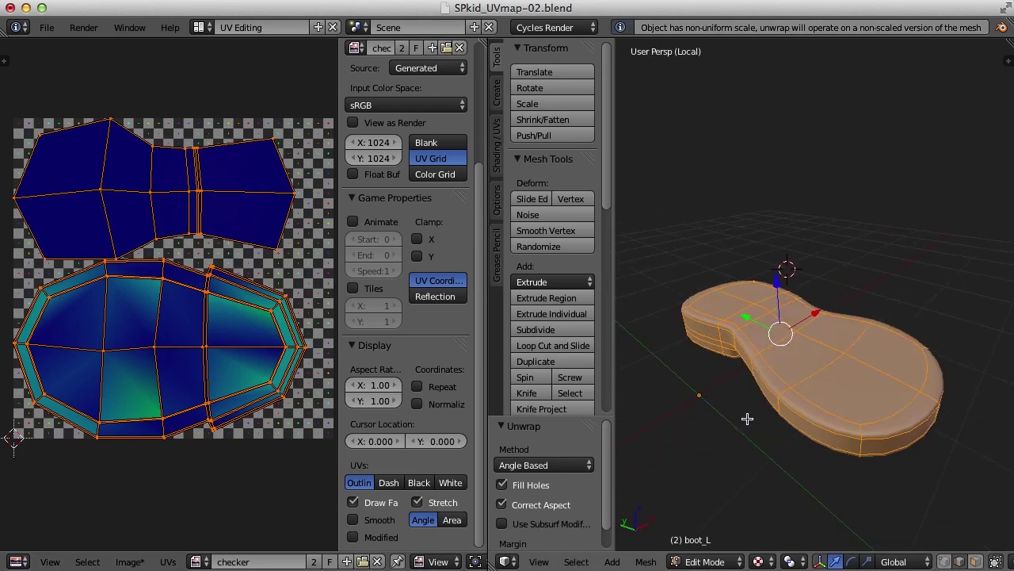
Step: Reveal the rest of the left boot, deselect it, and face its eyelets
key("a")
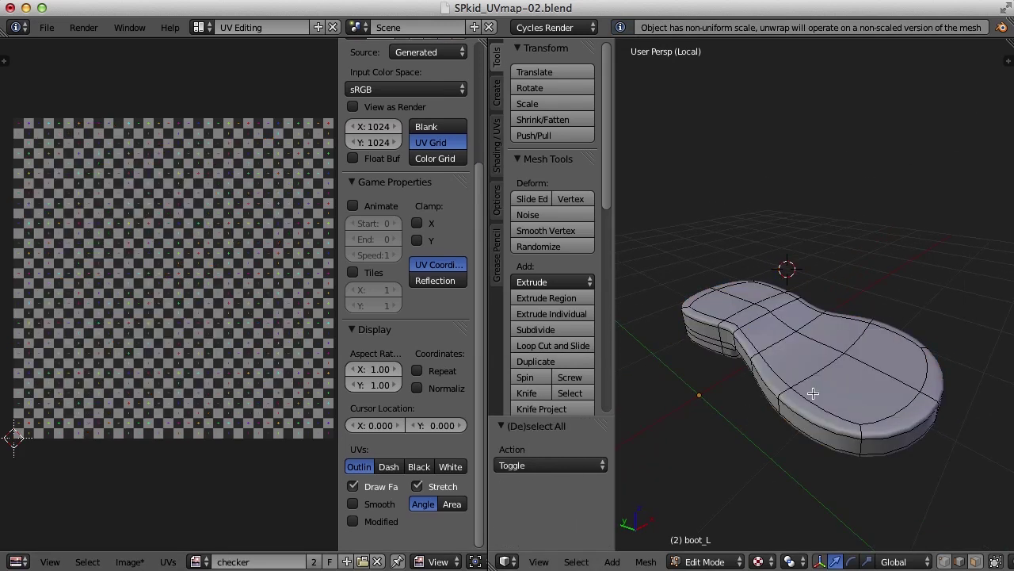
key("alt+h")
key("a")
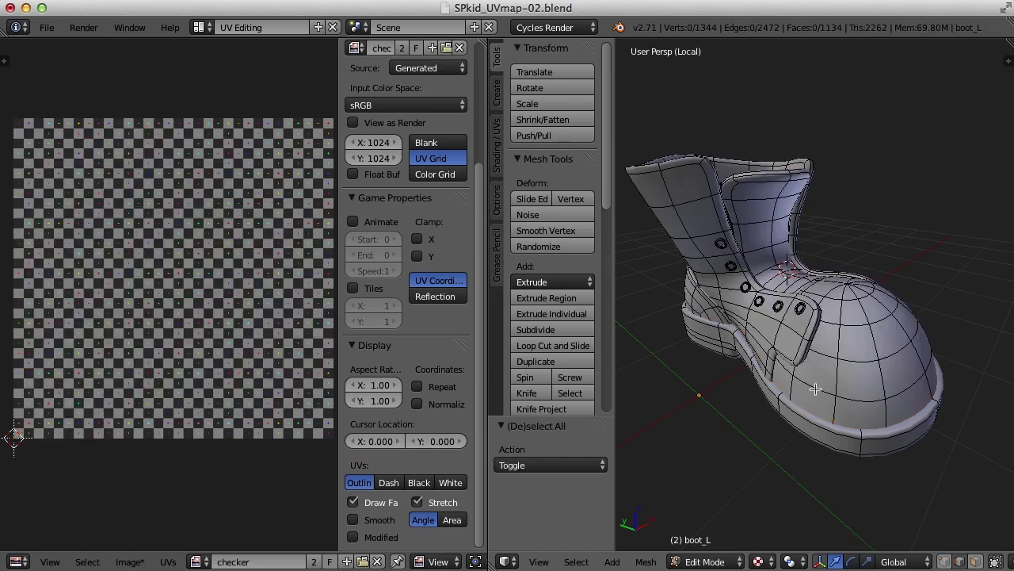
scroll(820, 390, "up", 4)
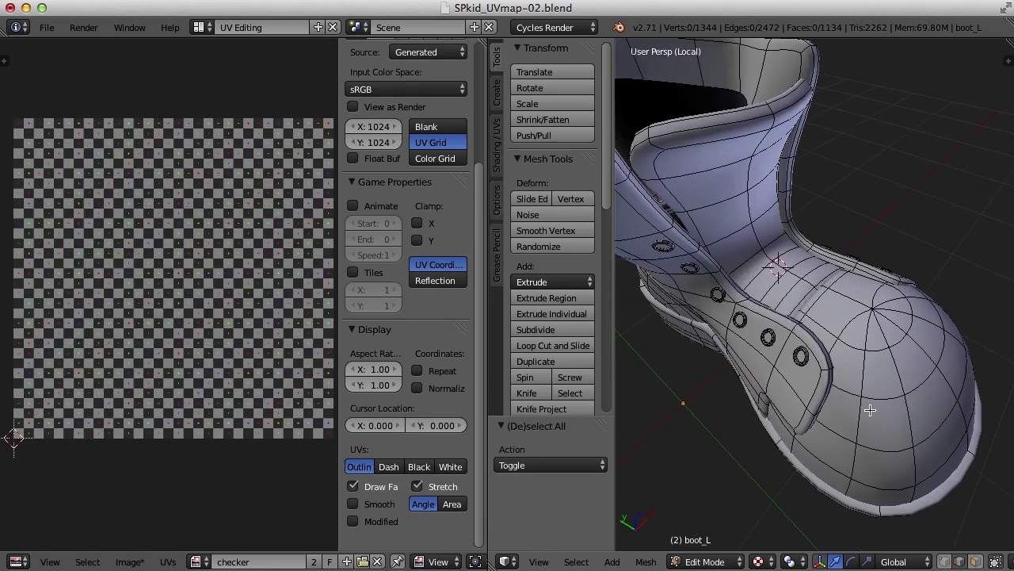
middle_click_drag(870, 410, 888, 380)
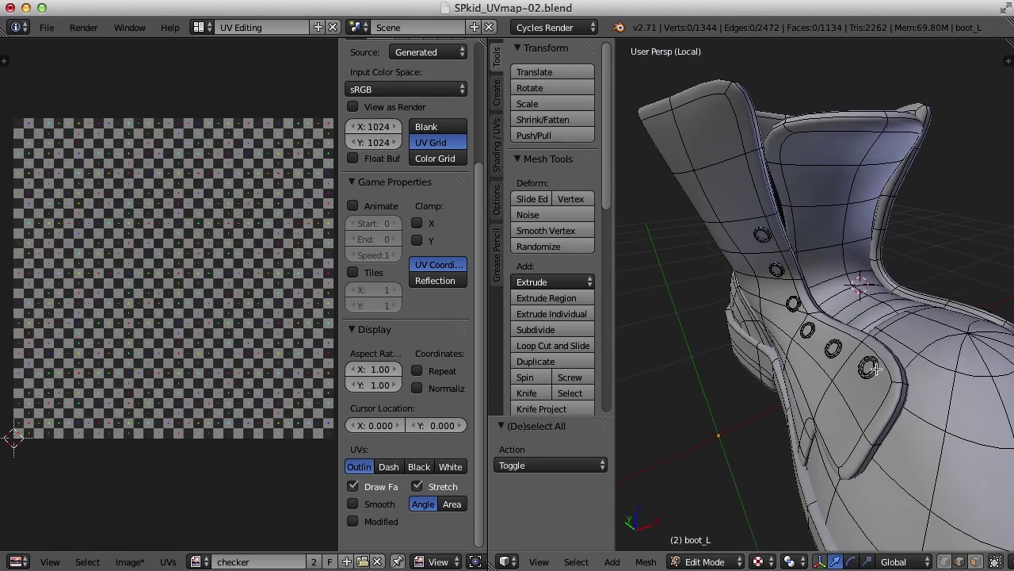
Step: Select every eyelet ring on the boot as linked geometry, working around both sides
key("l")
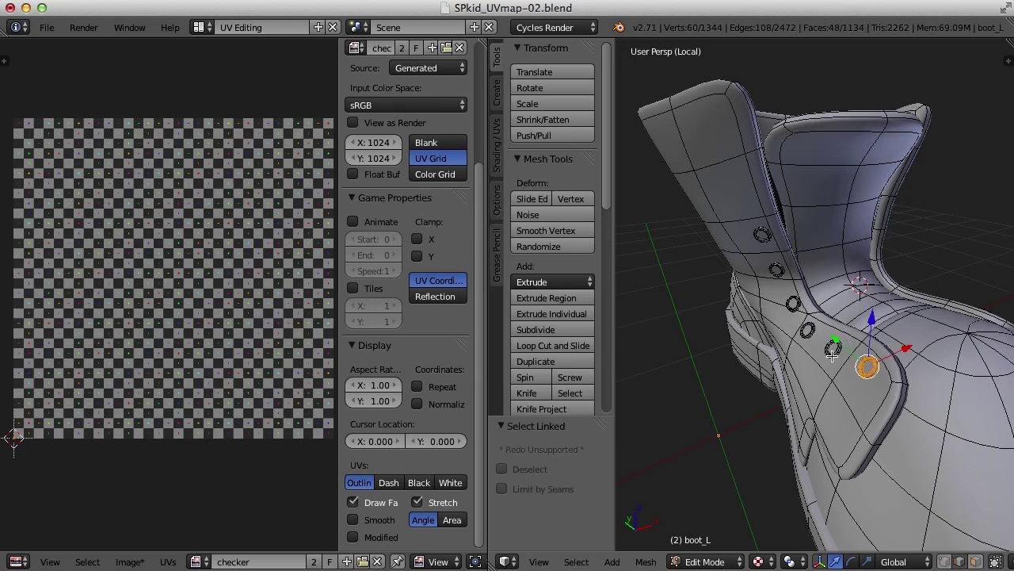
key("l")
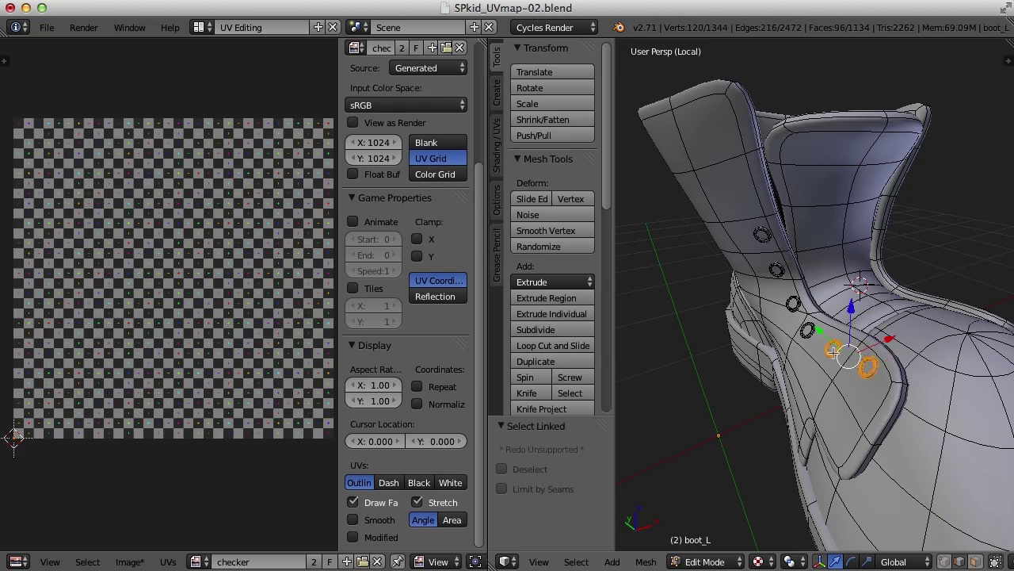
key("l")
key("l")
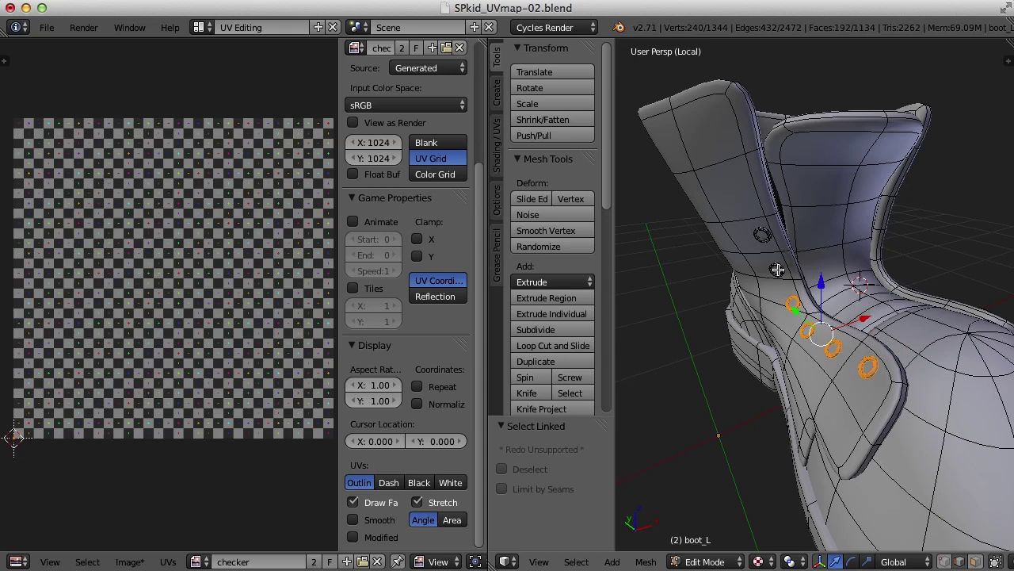
key("l")
key("l")
middle_click_drag(905, 319, 684, 385)
key("l")
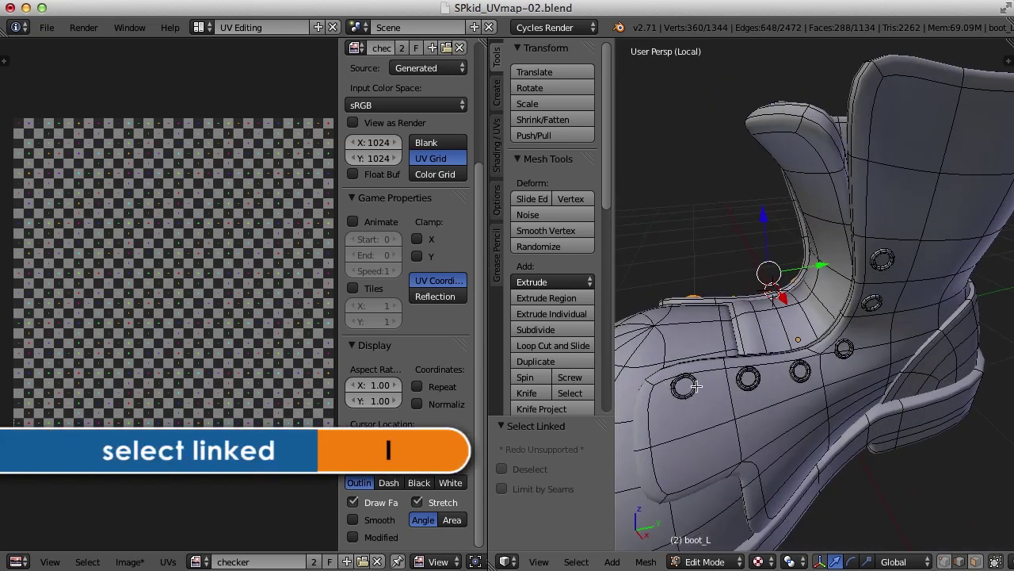
key("l")
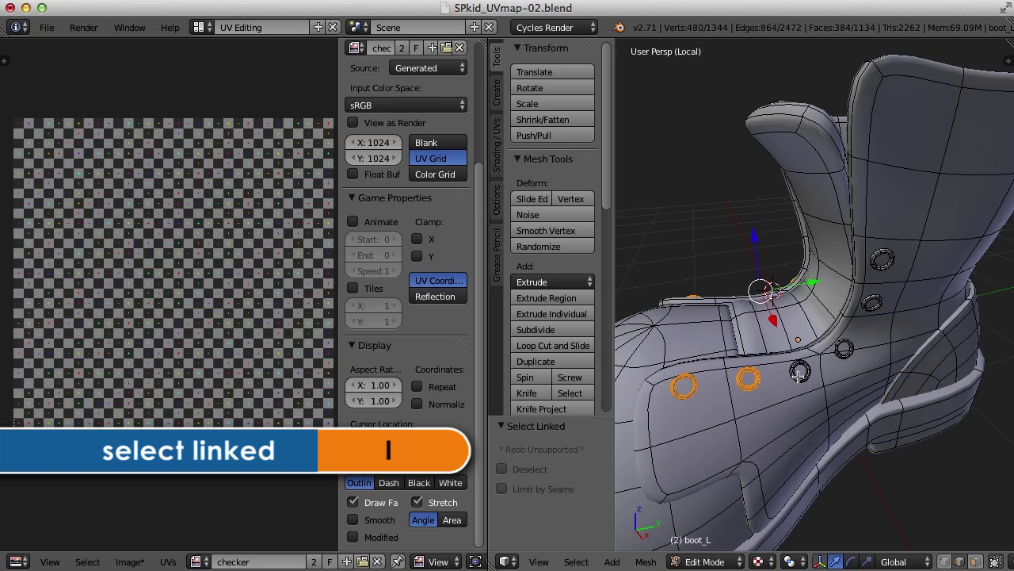
key("l")
key("l")
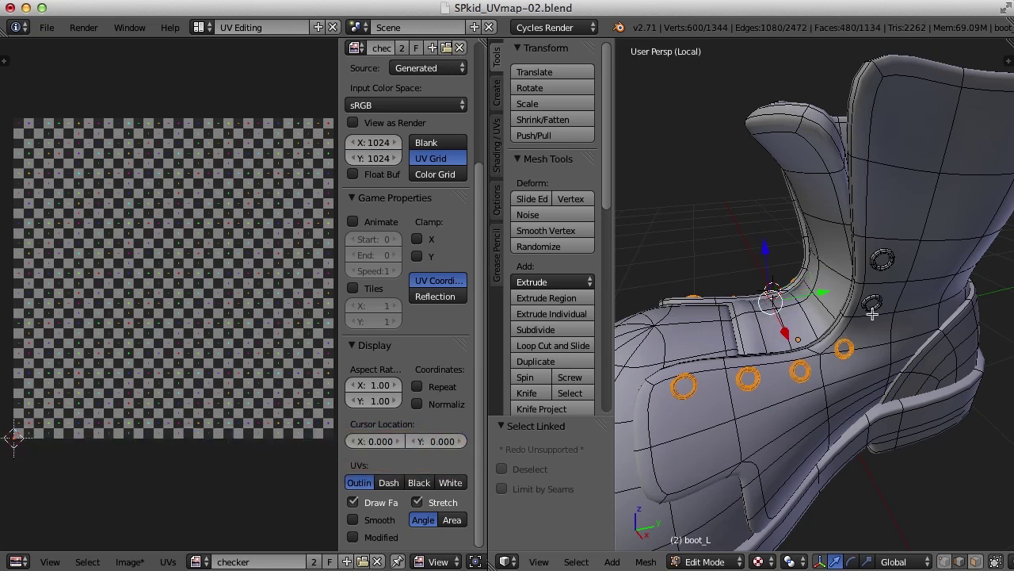
key("l")
key("l")
Step: Unwrap the selected eyelet rings, then select the whole boot to display its UVs
middle_click_drag(882, 259, 885, 365)
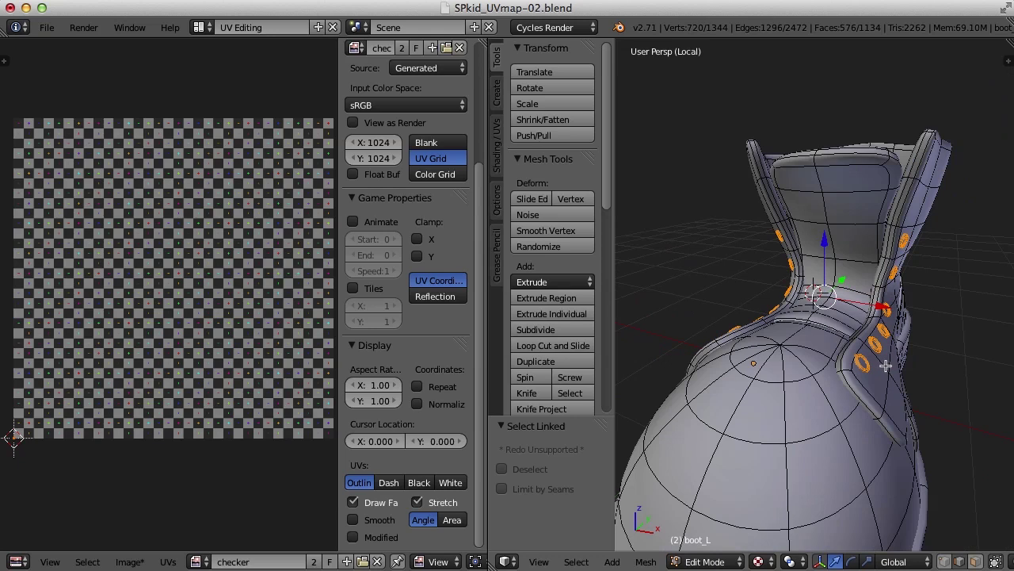
key("u")
left_click(885, 365)
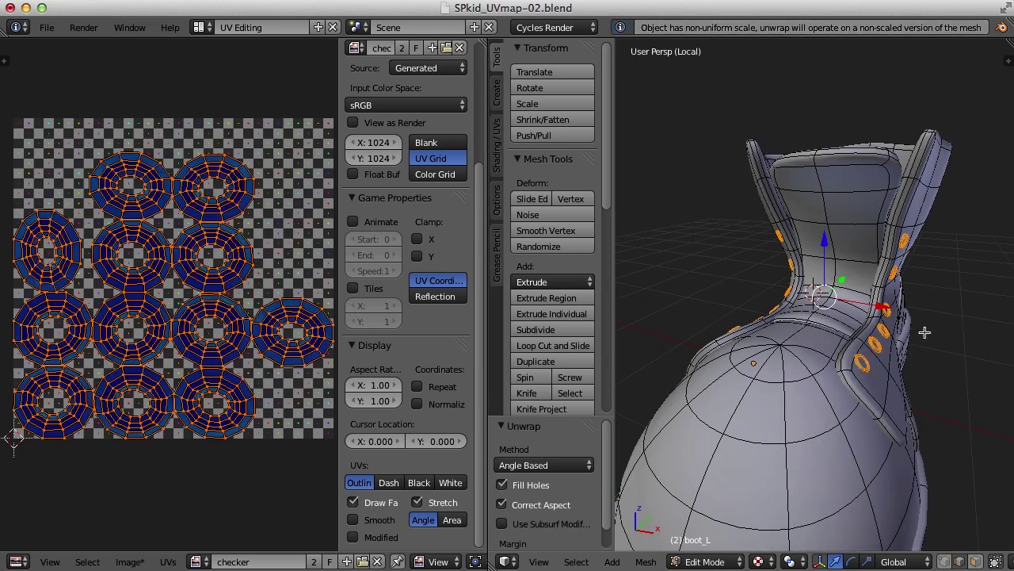
scroll(924, 332, "down", 5)
key("a")
key("a")
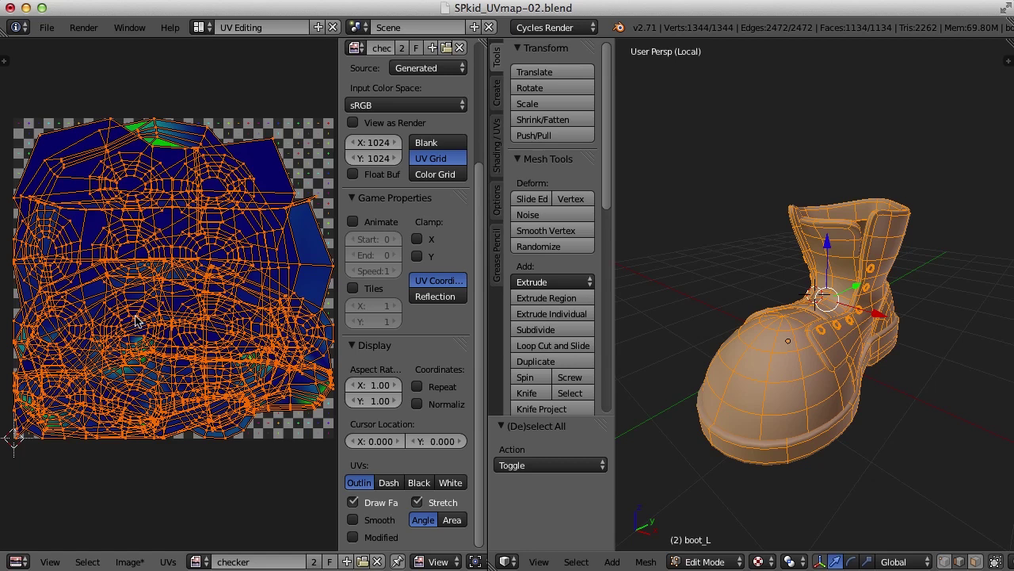
Step: Select all of the boot's UV islands in the UV editor, ready for rescaling
mouse_move(906, 403)
middle_mouse_down()
mouse_move(745, 390)
mouse_move(917, 401)
mouse_move(901, 401)
middle_mouse_up()
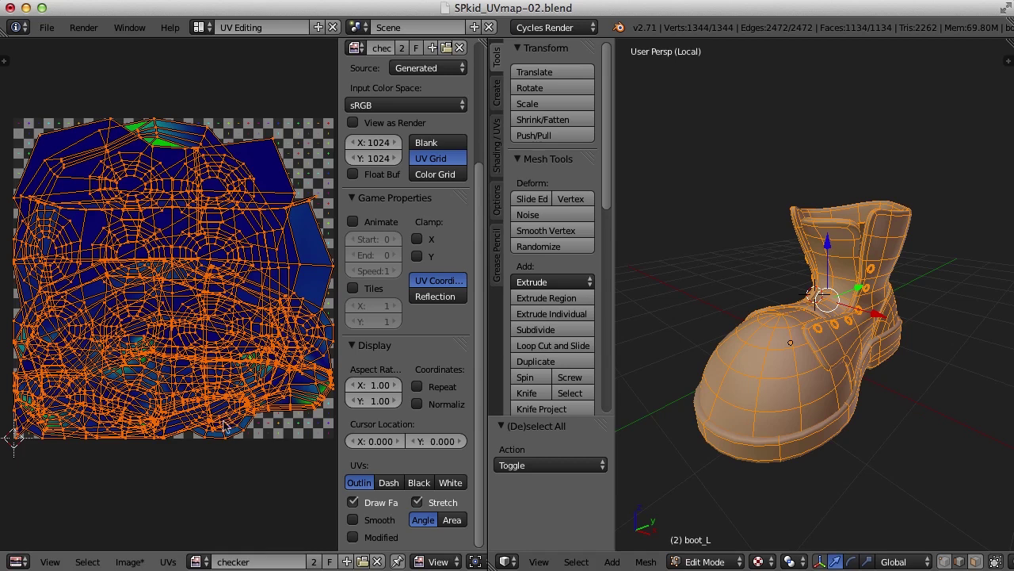
left_click(171, 561)
key("a")
key("a")
Step: Average the boot's UV island scale, then pack the islands with rotation and 0.001 margin
key("ctrl+a")
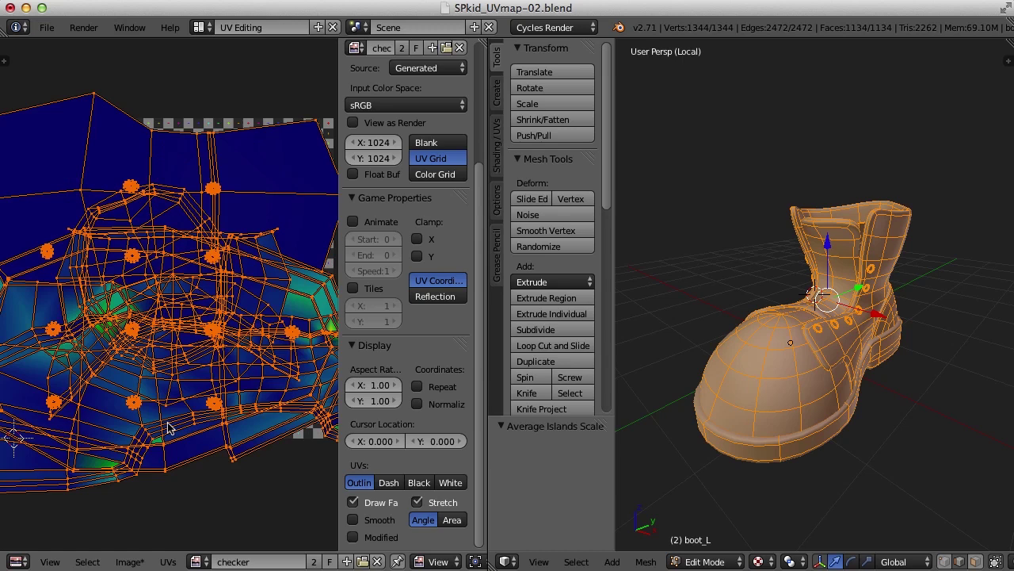
scroll(198, 420, "down", 3)
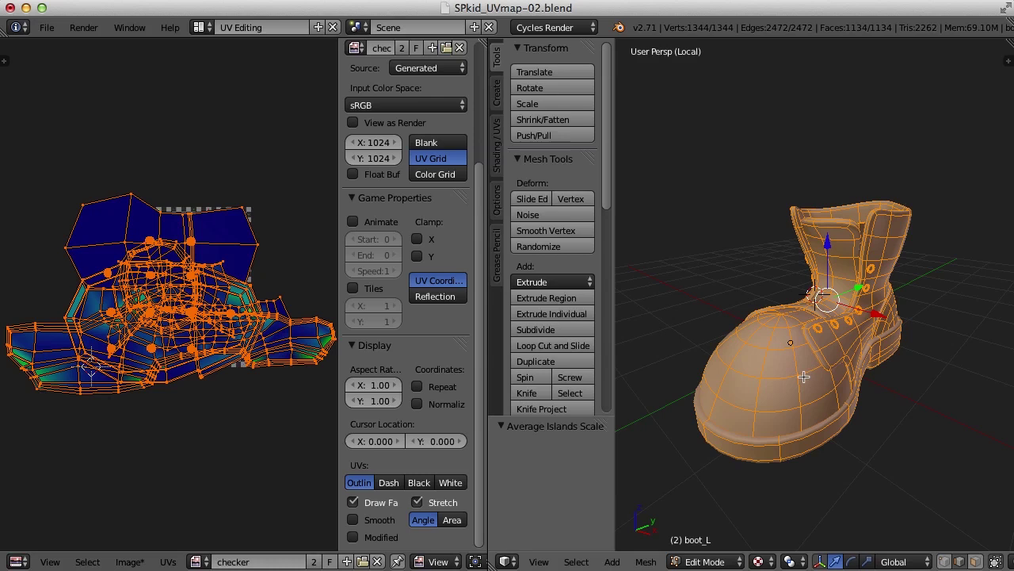
middle_click_drag(903, 365, 859, 382)
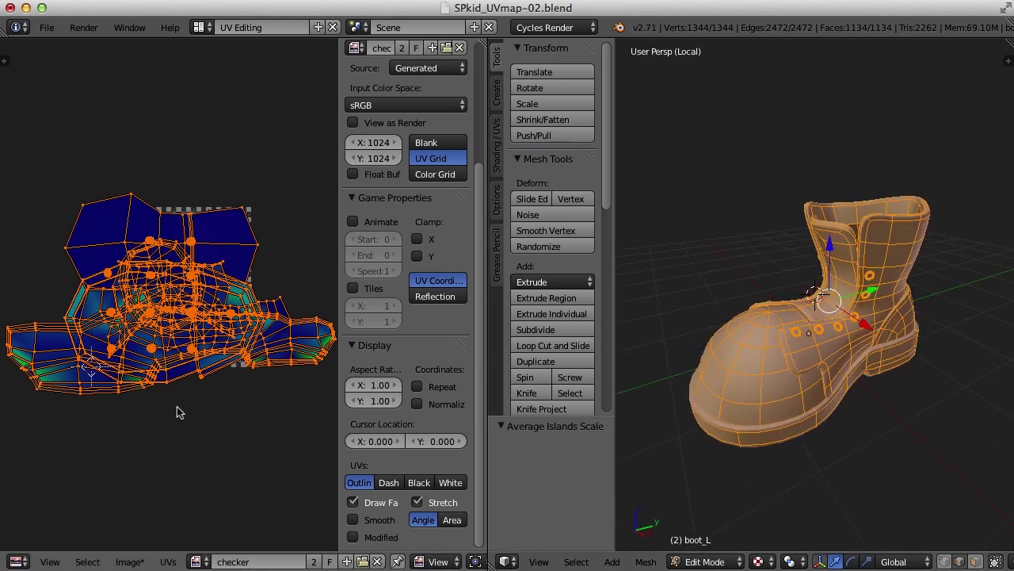
key("ctrl+p")
key("Home")
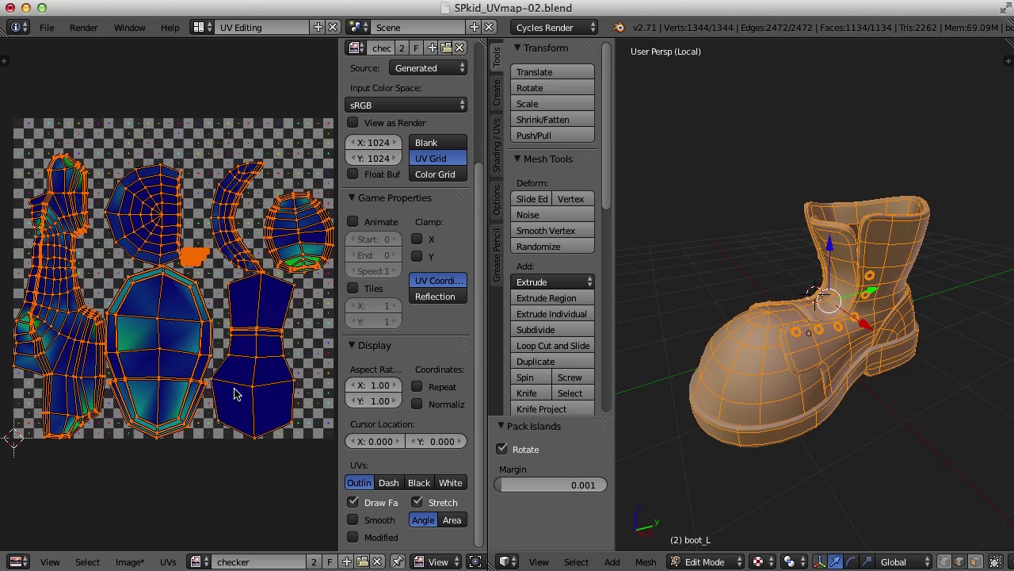
Step: Assign the 'checker' material to the boot in the Node Editor, then restore the UV/Image Editor
left_click(20, 561)
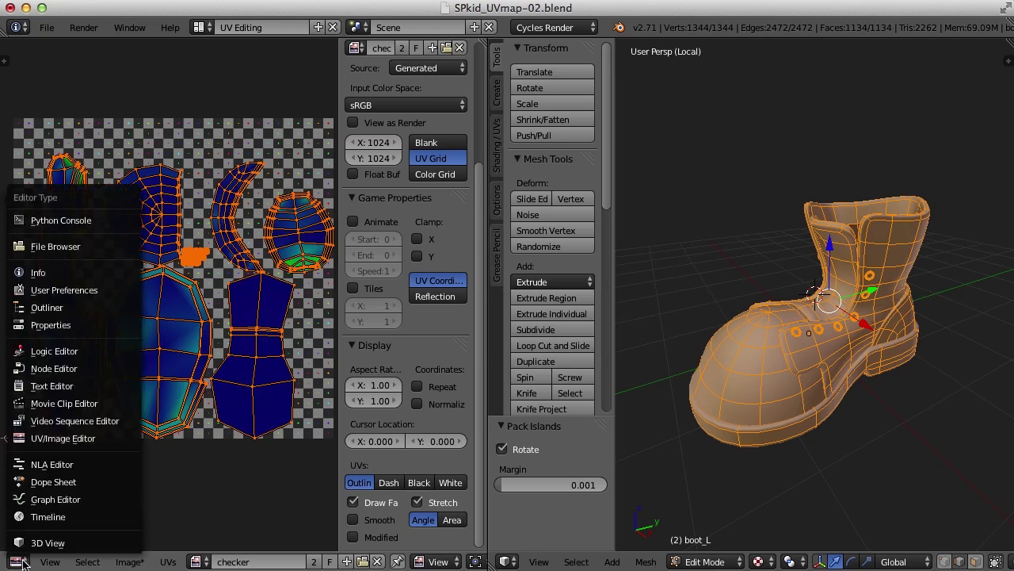
left_click(54, 369)
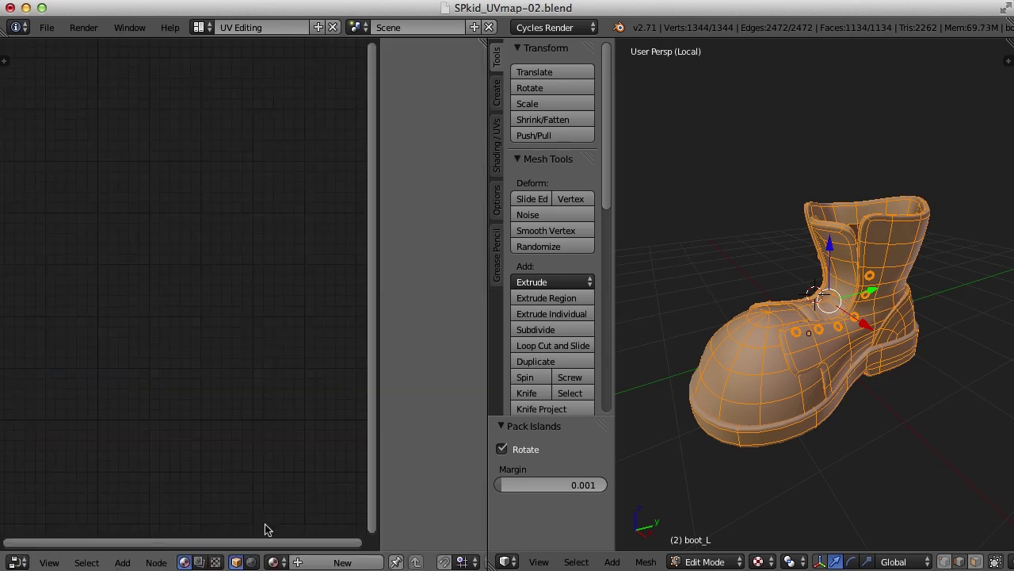
left_click(273, 562)
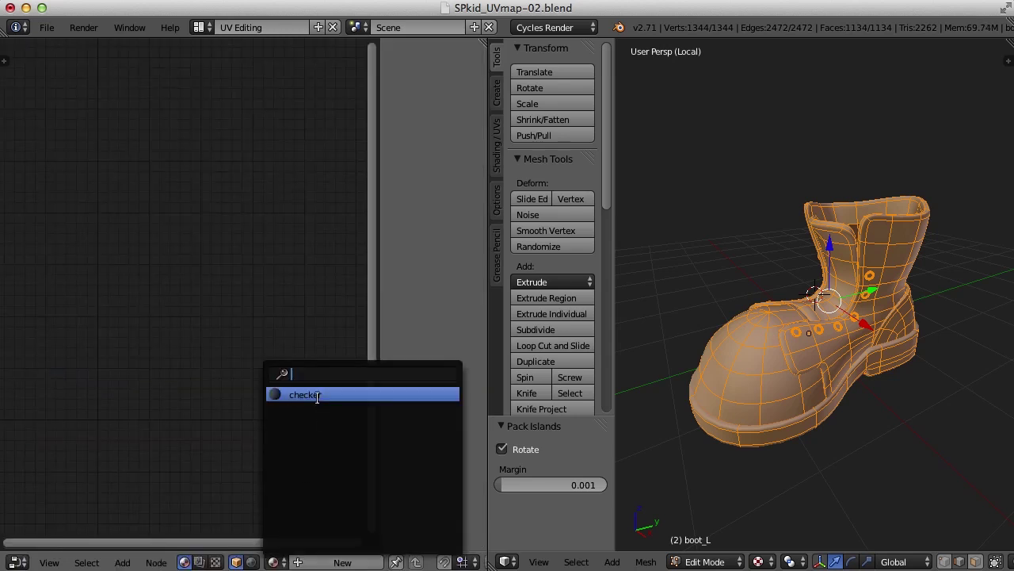
left_click(317, 395)
left_click(17, 562)
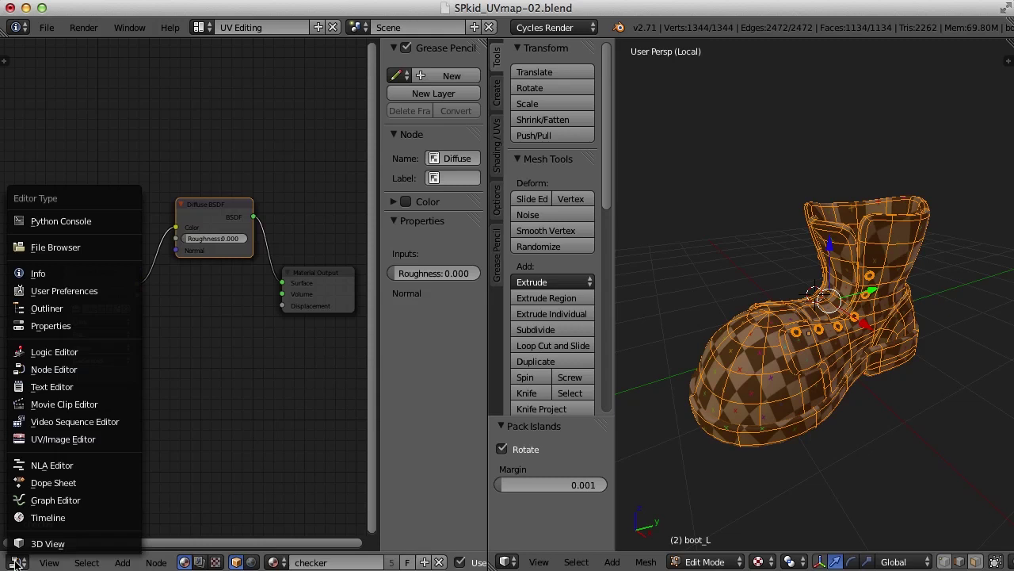
left_click(72, 441)
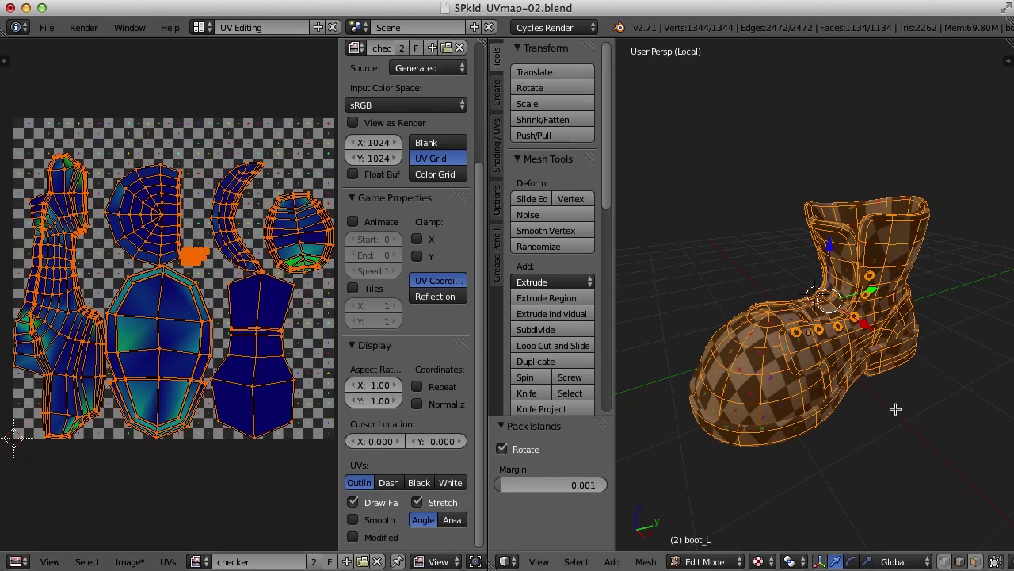
Step: Inspect the checker pattern on the boot in Object Mode, then exit local view
middle_click_drag(896, 408, 766, 391)
key("a")
middle_click_drag(818, 422, 888, 429)
key("Tab")
middle_click_drag(796, 437, 850, 371)
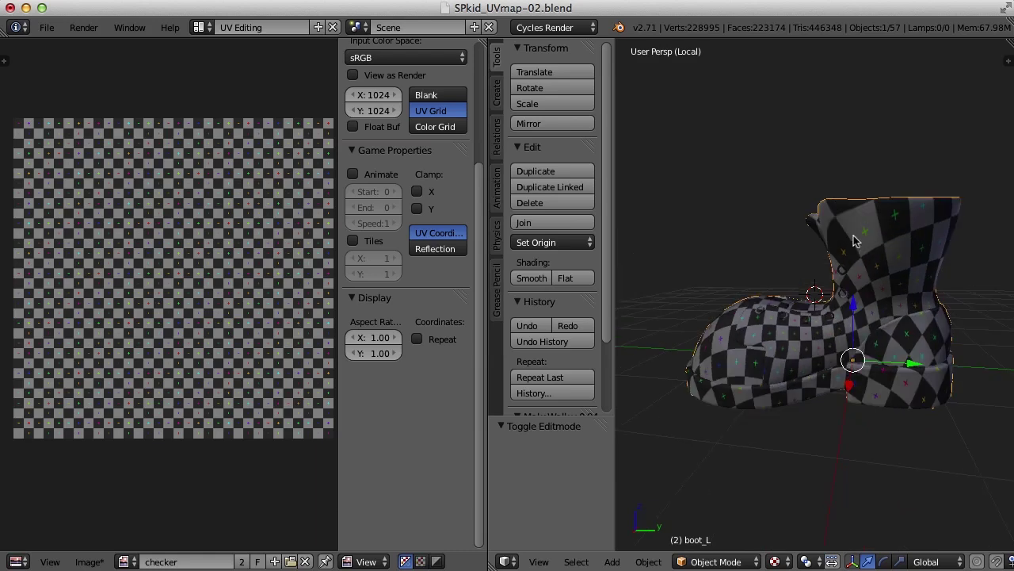
middle_click_drag(807, 330, 951, 333)
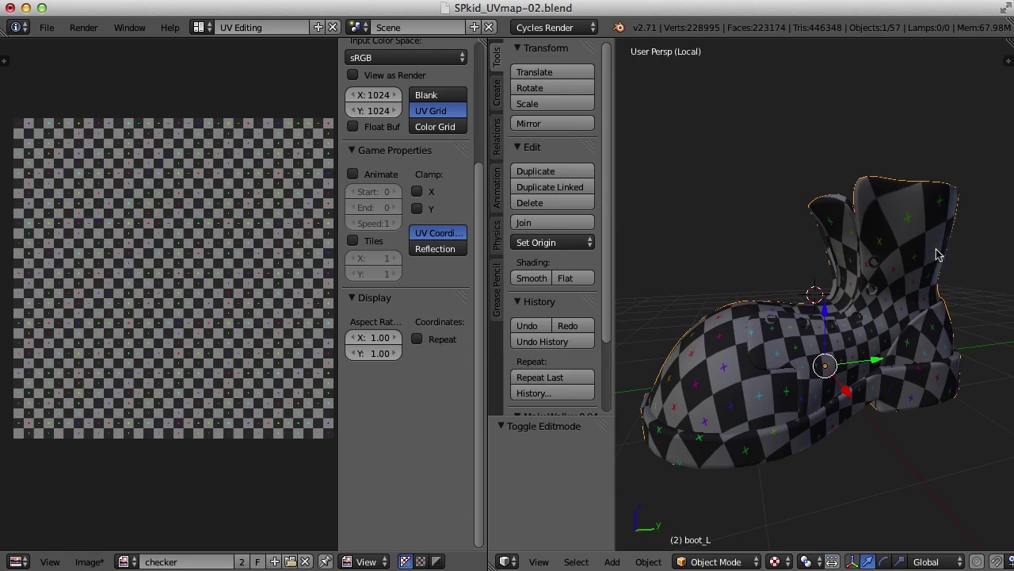
middle_click_drag(938, 254, 868, 271)
middle_click_drag(935, 215, 894, 343)
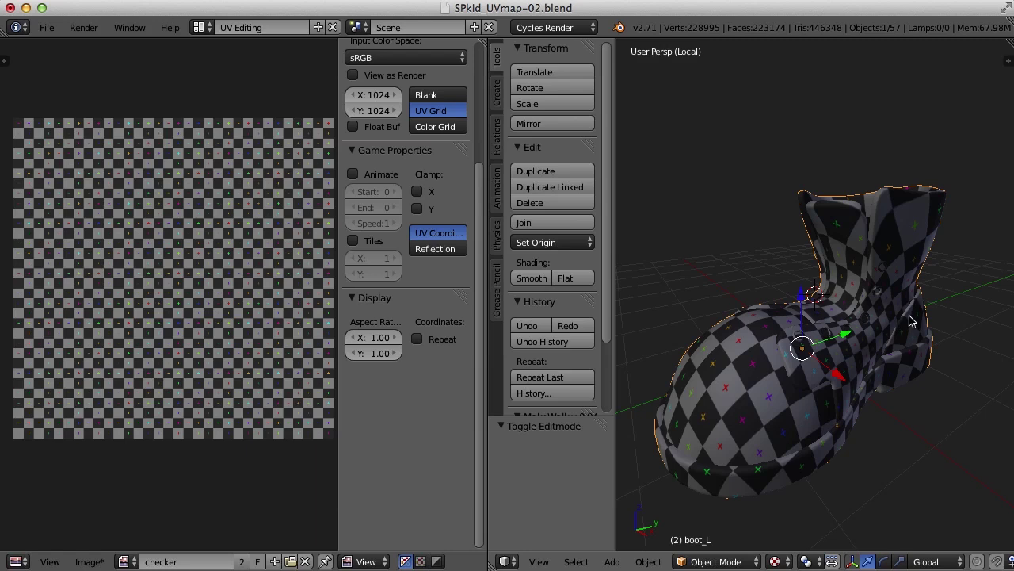
key("KP_Divide")
key("a")
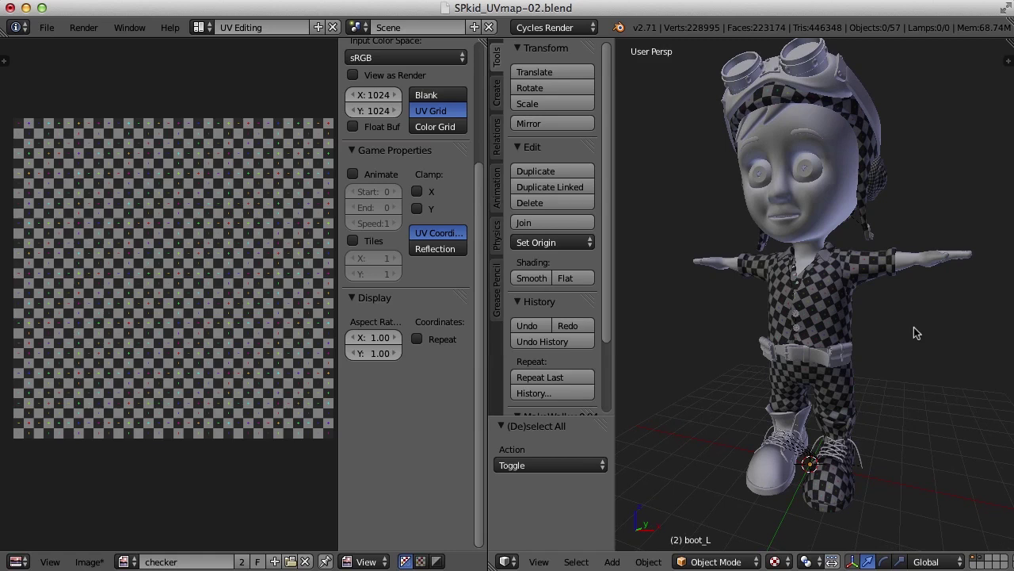
Step: Isolate the character's head in local view and enter Edit Mode
right_click(826, 203)
key("KP_Divide")
middle_click_drag(897, 259, 870, 255)
key("Tab")
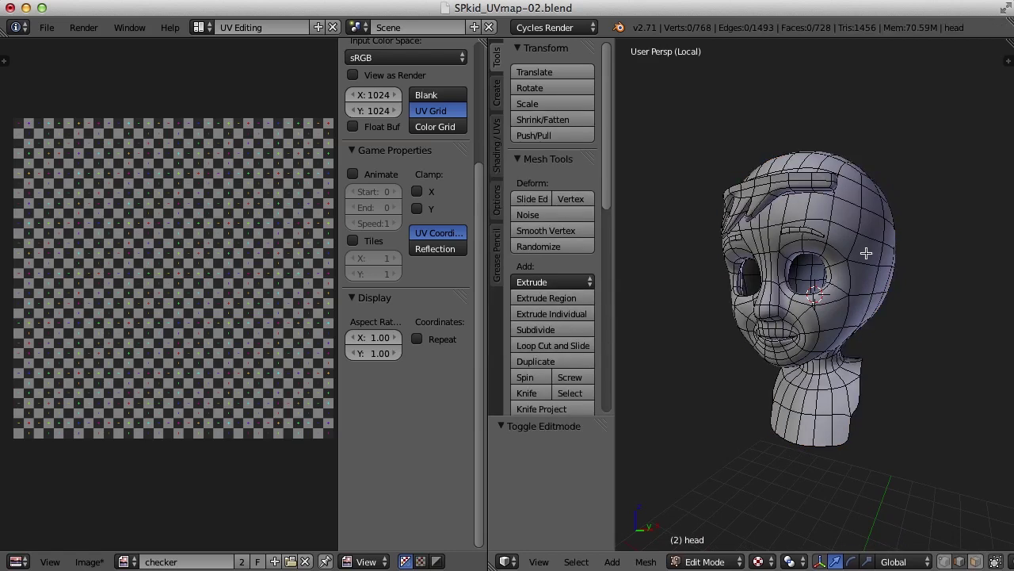
middle_click_drag(901, 244, 833, 226)
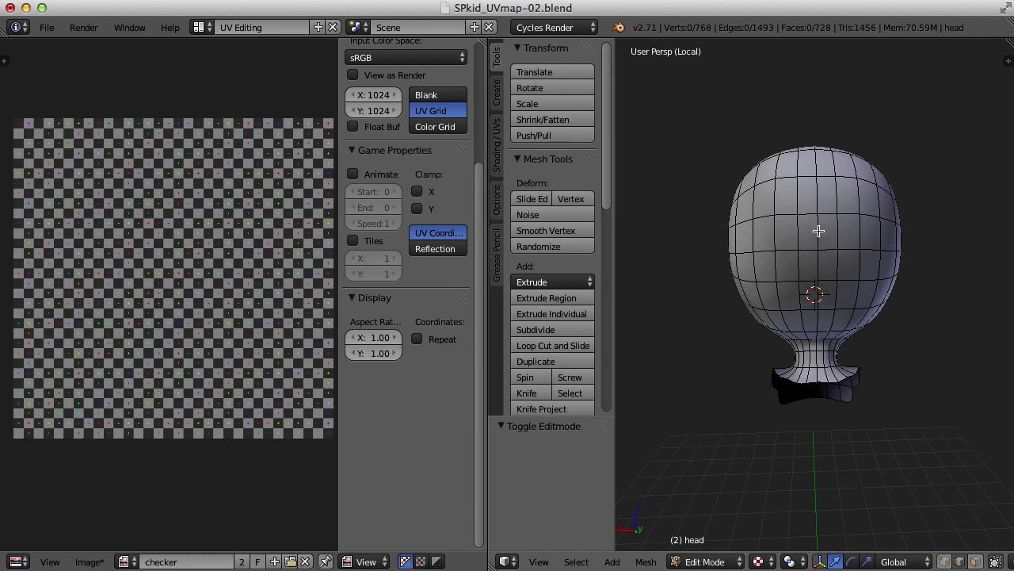
Step: Select the vertical edge loop down the back of the head, removing its jaw vertices
right_click(820, 231, "alt")
middle_click_drag(811, 245, 833, 209)
key("a")
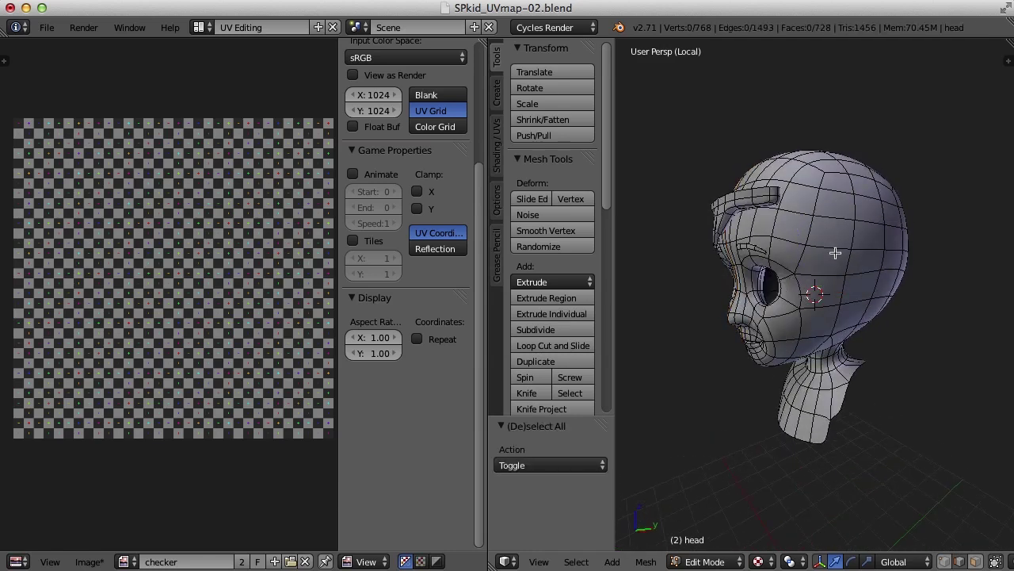
key("ctrl+z")
key("z")
scroll(821, 260, "up", 3)
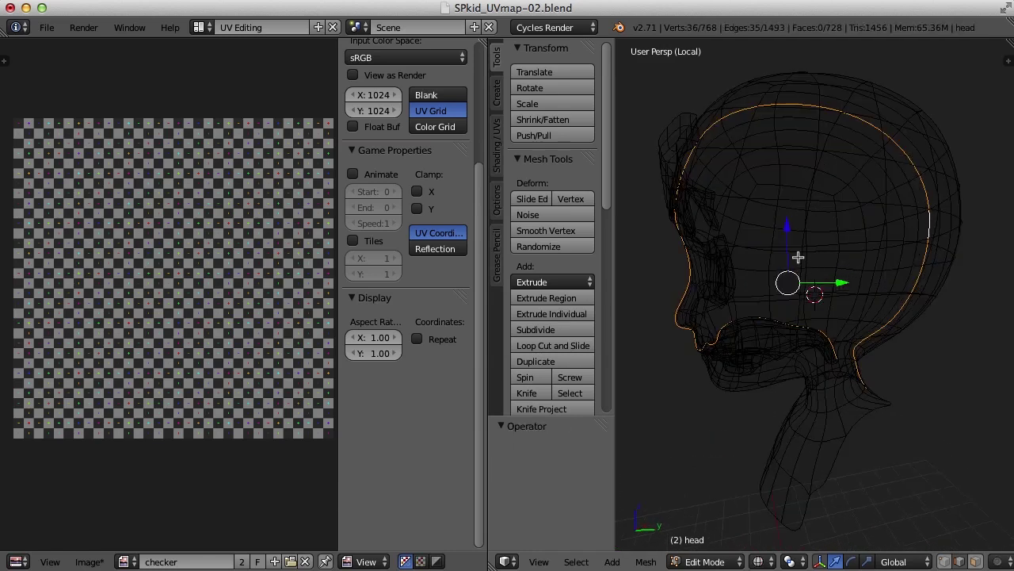
middle_click_drag(808, 241, 781, 273)
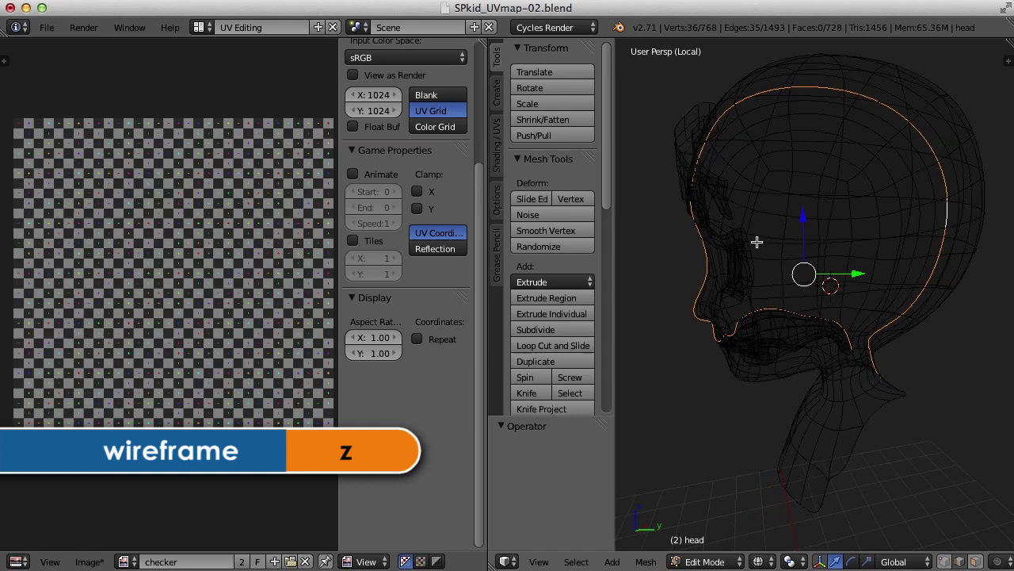
key("c")
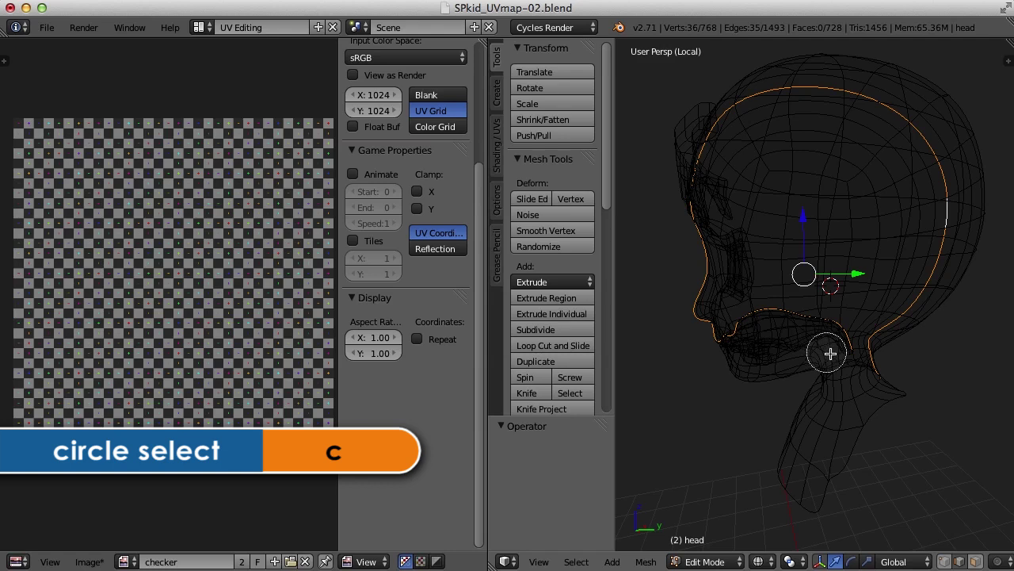
mouse_move(842, 352)
middle_mouse_down()
mouse_move(791, 310)
mouse_move(767, 309)
mouse_move(735, 334)
mouse_move(717, 330)
mouse_move(716, 263)
mouse_move(696, 173)
middle_mouse_up()
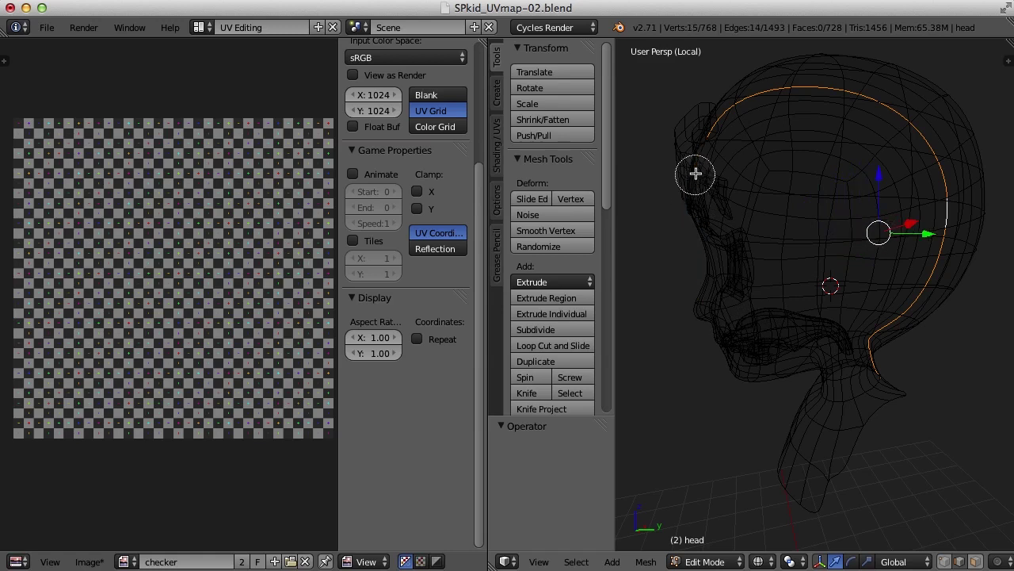
right_click(728, 242)
mouse_move(742, 261)
middle_mouse_down()
mouse_move(783, 288)
mouse_move(834, 290)
mouse_move(852, 305)
mouse_move(863, 293)
mouse_move(909, 346)
mouse_move(891, 347)
middle_mouse_up()
key("z")
Step: Add the crown edges to the selection and mark the whole selection as a seam
right_click(825, 329, "shift")
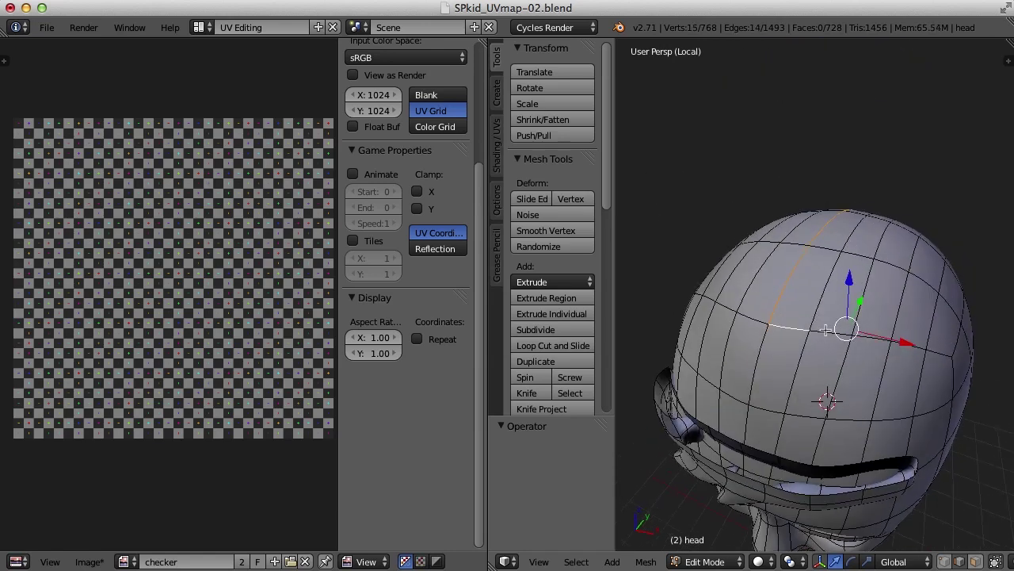
right_click(752, 318, "shift")
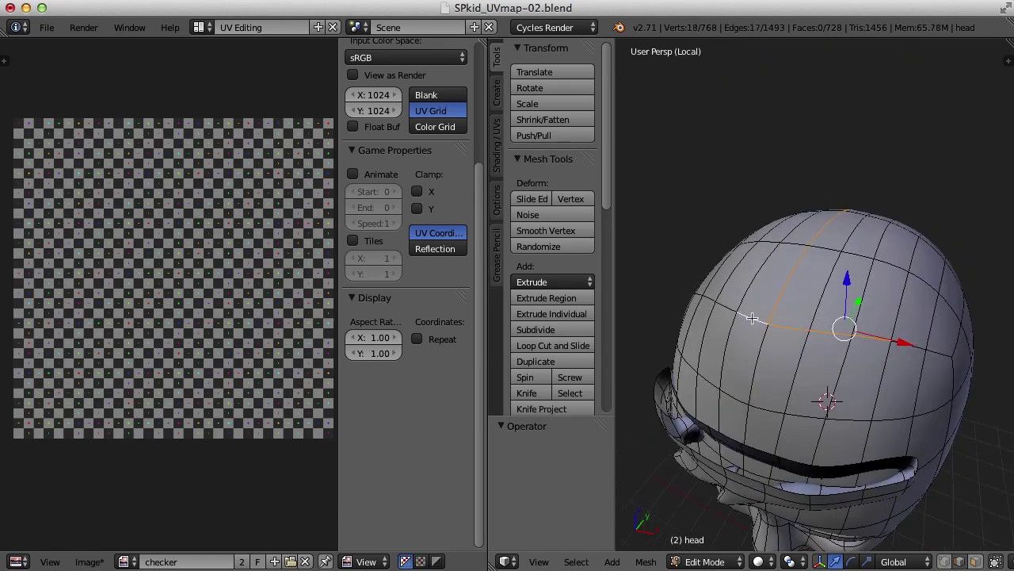
right_click(724, 306, "shift")
right_click(703, 298, "shift")
middle_click_drag(864, 377, 842, 363)
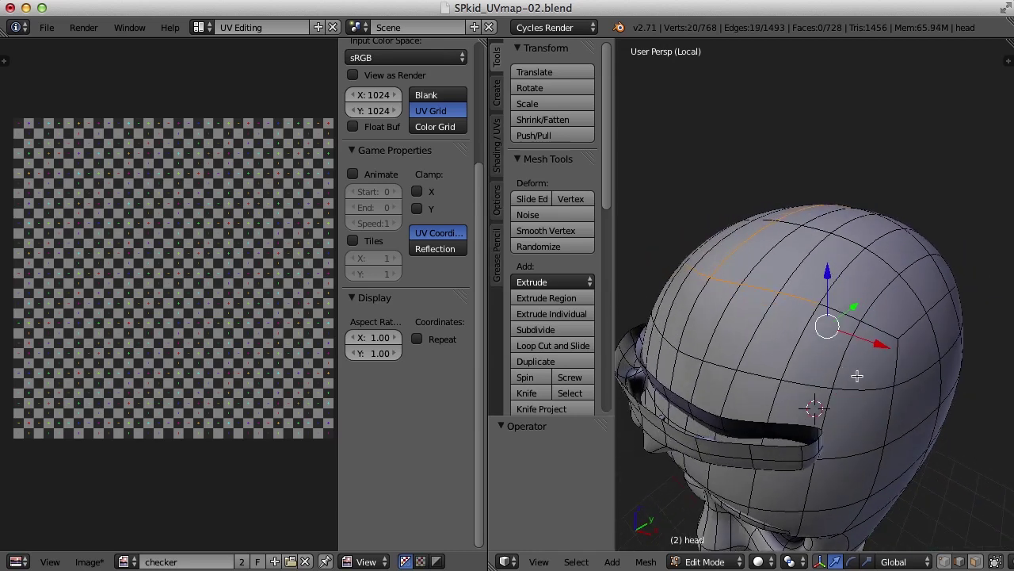
mouse_move(905, 398)
middle_mouse_down()
mouse_move(915, 401)
mouse_move(673, 373)
mouse_move(763, 370)
mouse_move(927, 439)
mouse_move(858, 417)
mouse_move(892, 414)
middle_mouse_up()
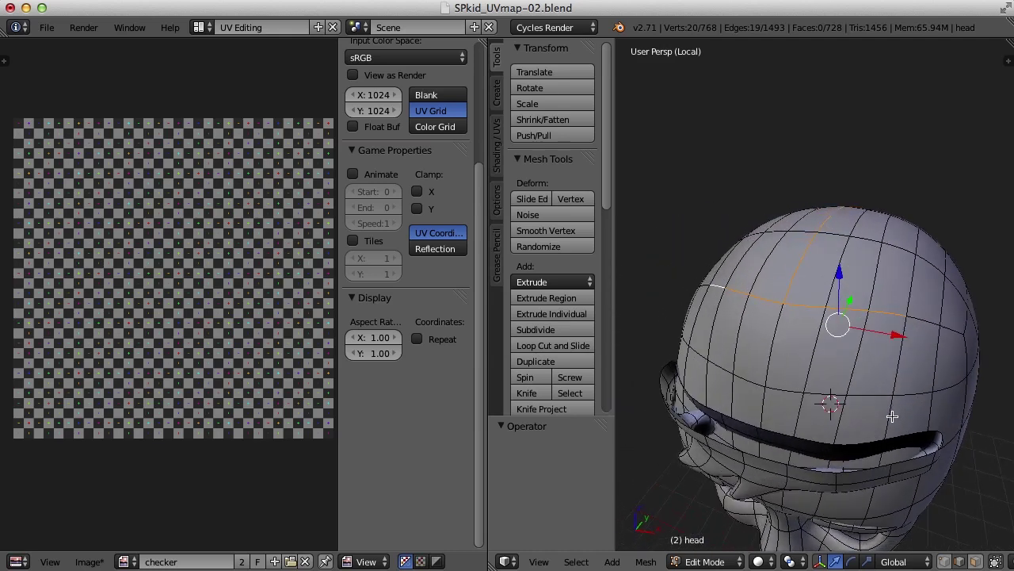
key("ctrl+e")
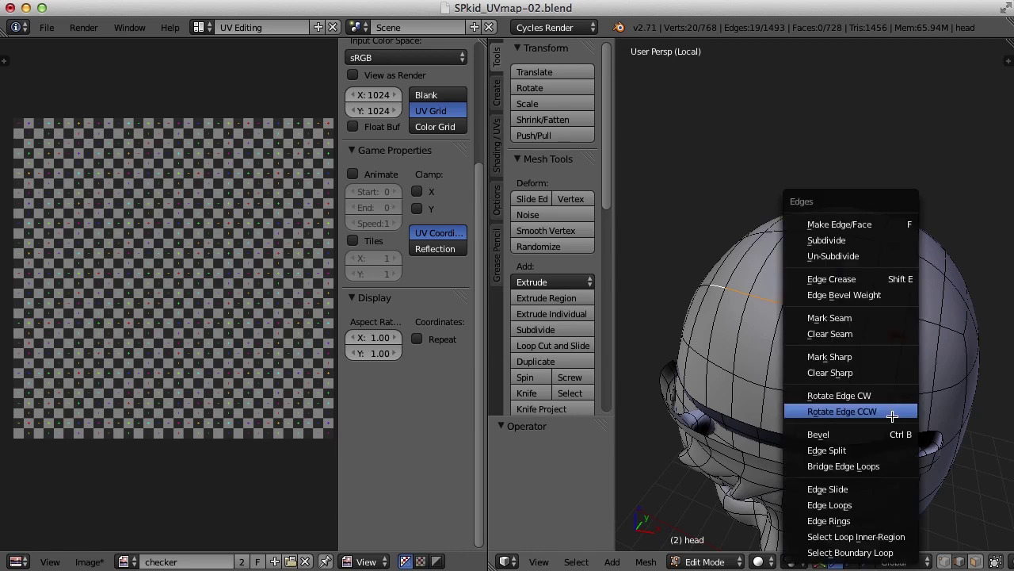
left_click(854, 322)
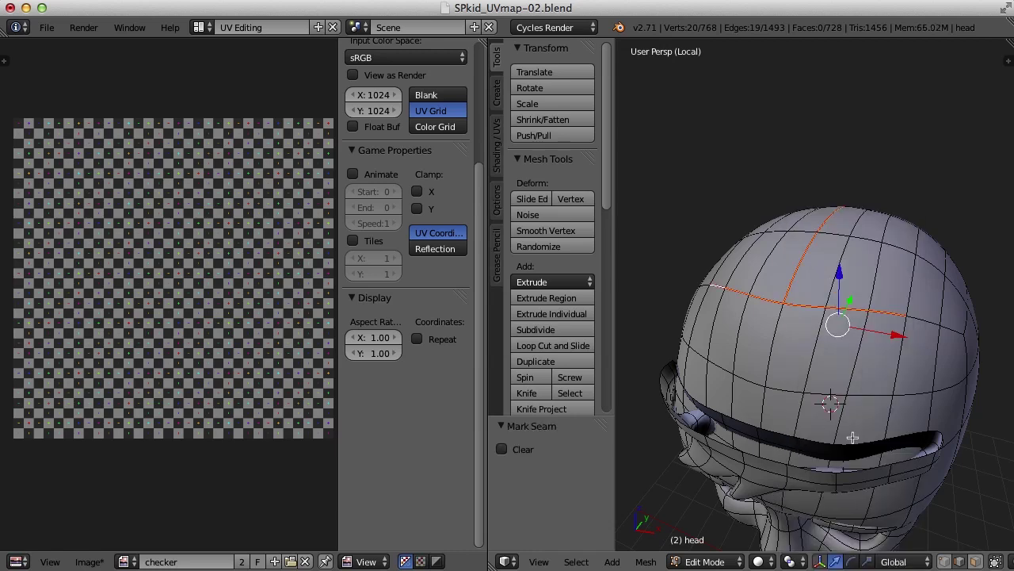
key("a")
middle_click_drag(852, 437, 822, 392)
scroll(850, 364, "up", 2)
scroll(822, 396, "down", 2)
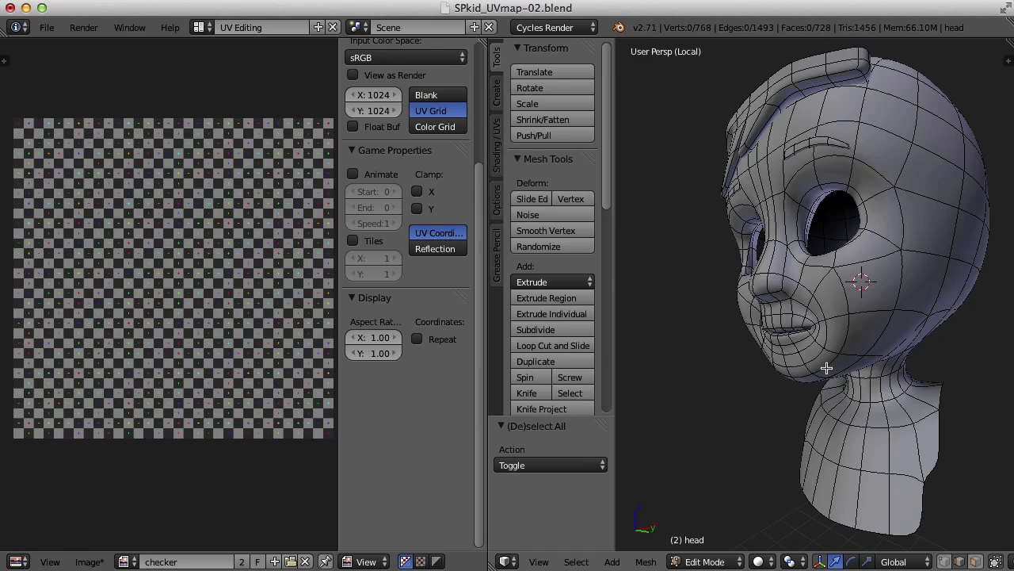
Step: Maximize the 3D view and select the two edge loops around the lips
key("ctrl+Up")
scroll(706, 346, "up", 5)
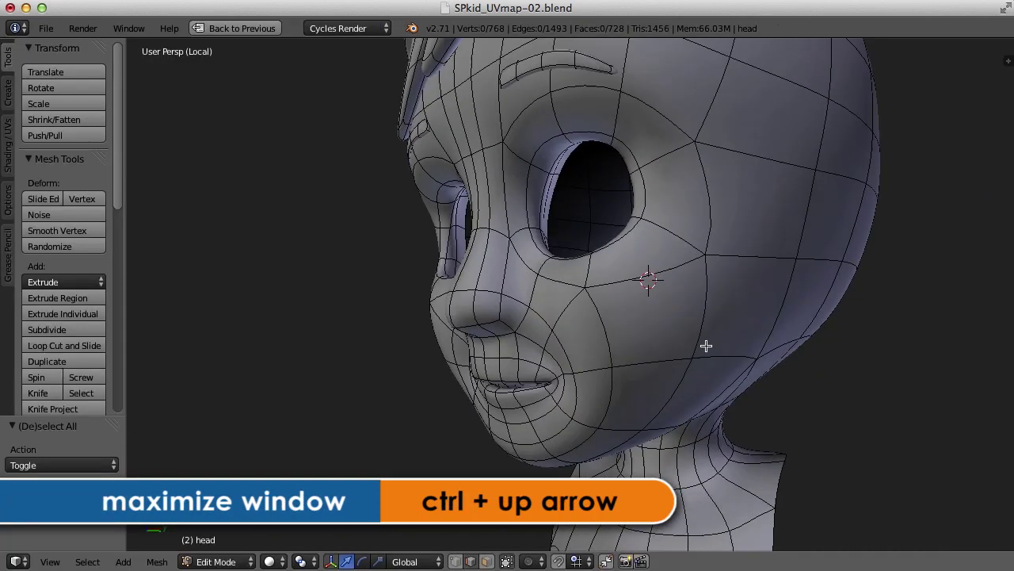
middle_click_drag(624, 336, 721, 317)
scroll(720, 317, "up", 5)
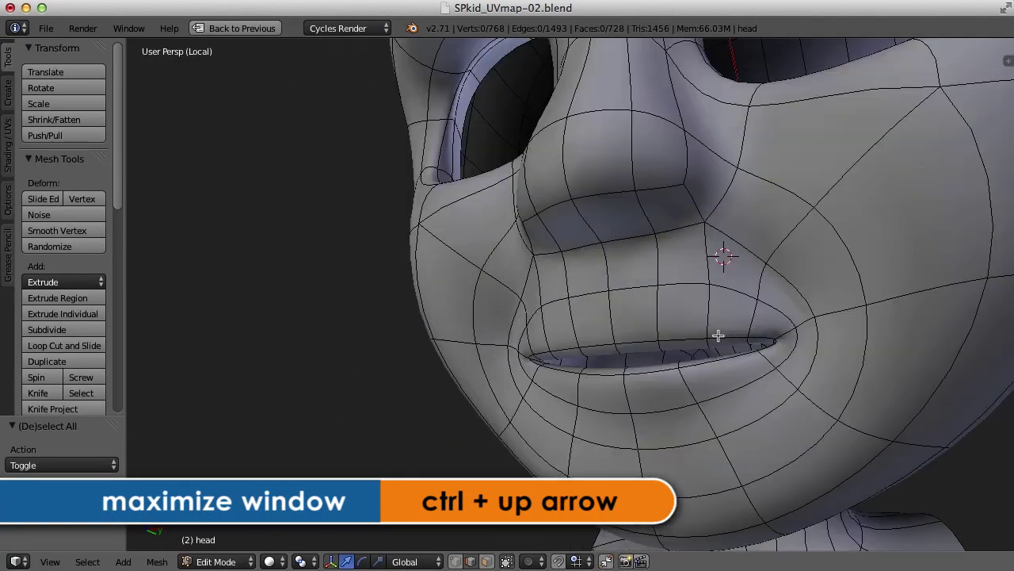
key("z")
mouse_move(774, 344)
middle_mouse_down()
mouse_move(698, 378)
mouse_move(726, 292)
mouse_move(757, 293)
middle_mouse_up()
scroll(757, 293, "up", 8)
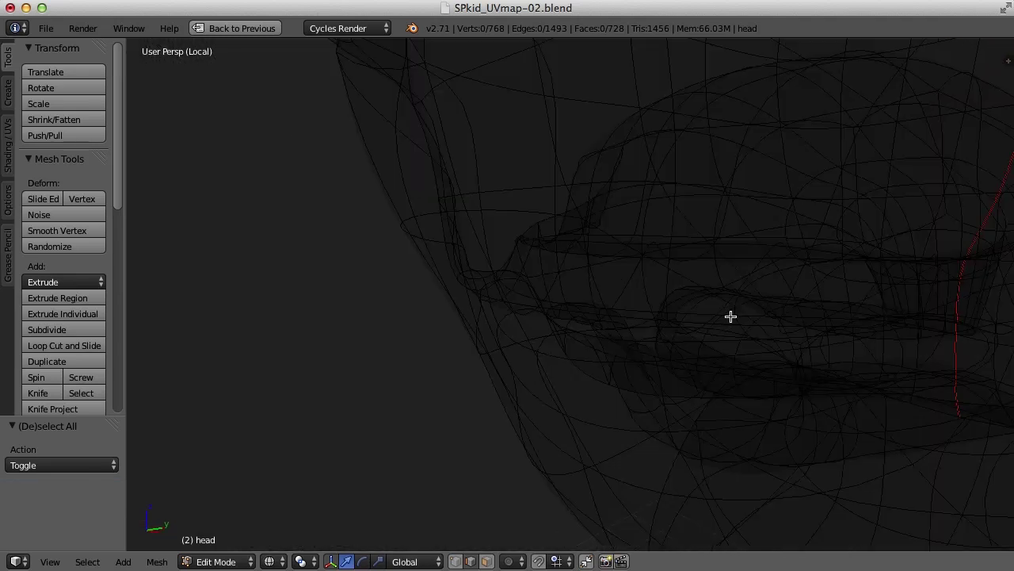
scroll(721, 324, "up", 3)
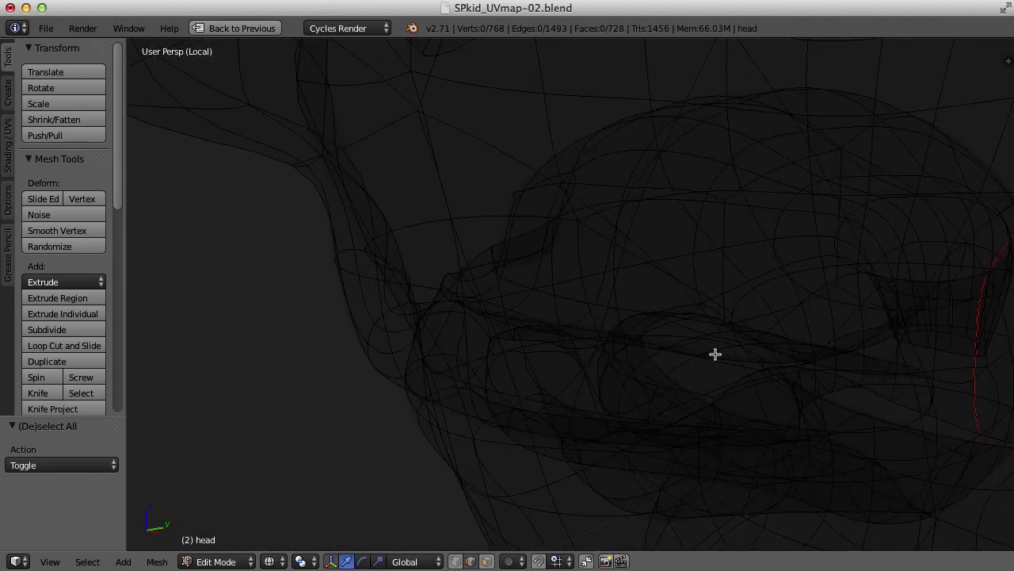
key("z")
mouse_move(715, 355)
middle_mouse_down()
mouse_move(629, 322)
mouse_move(615, 328)
middle_mouse_up()
right_click(466, 183, "alt")
middle_click_drag(466, 183, 478, 237)
right_click(428, 202, "alt+shift")
Step: Mark the two lip loops as seams
key("z")
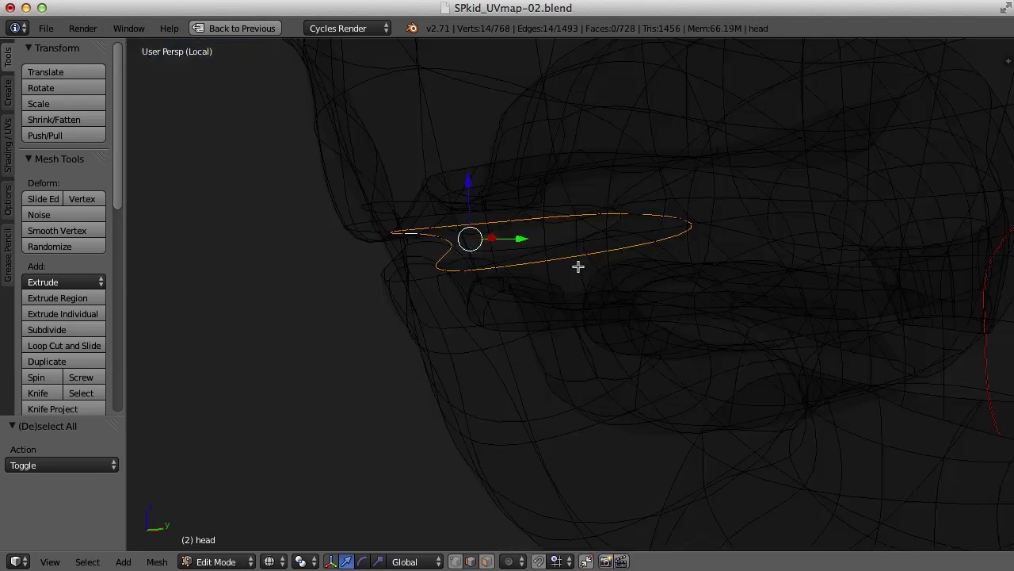
mouse_move(578, 264)
middle_mouse_down()
mouse_move(530, 294)
mouse_move(575, 295)
middle_mouse_up()
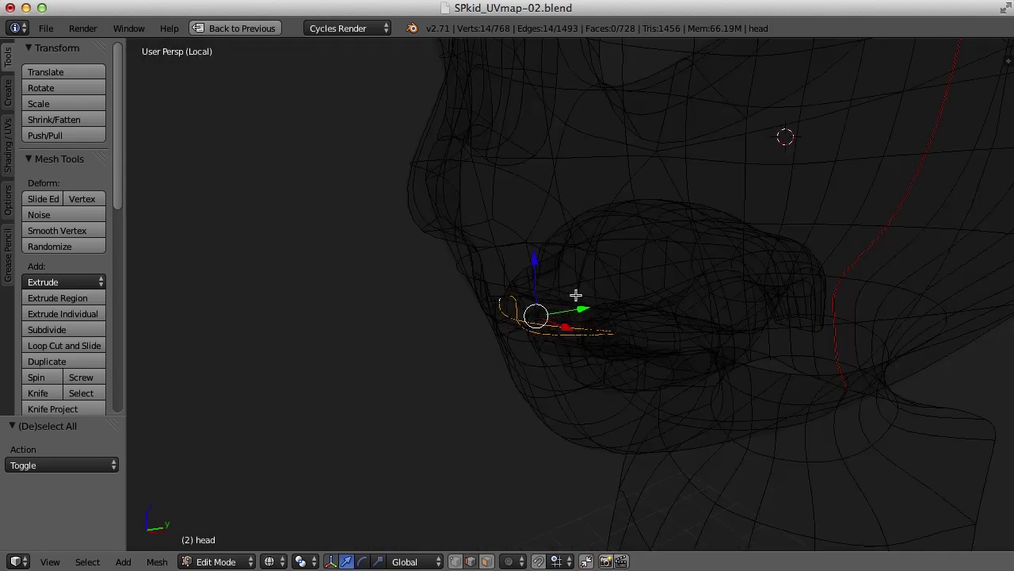
key("ctrl+e")
left_click(576, 294)
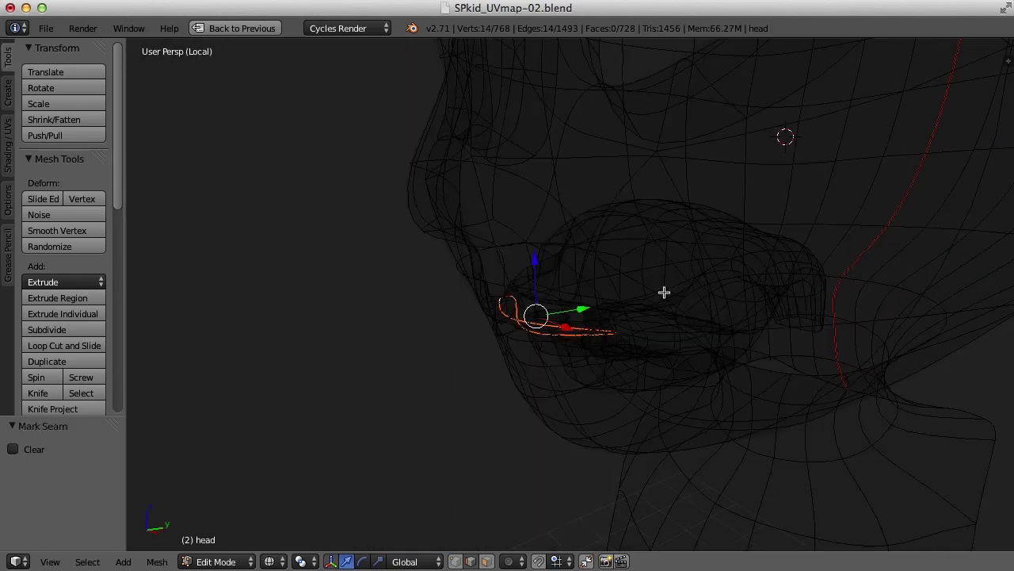
key("a")
middle_click_drag(666, 294, 624, 311)
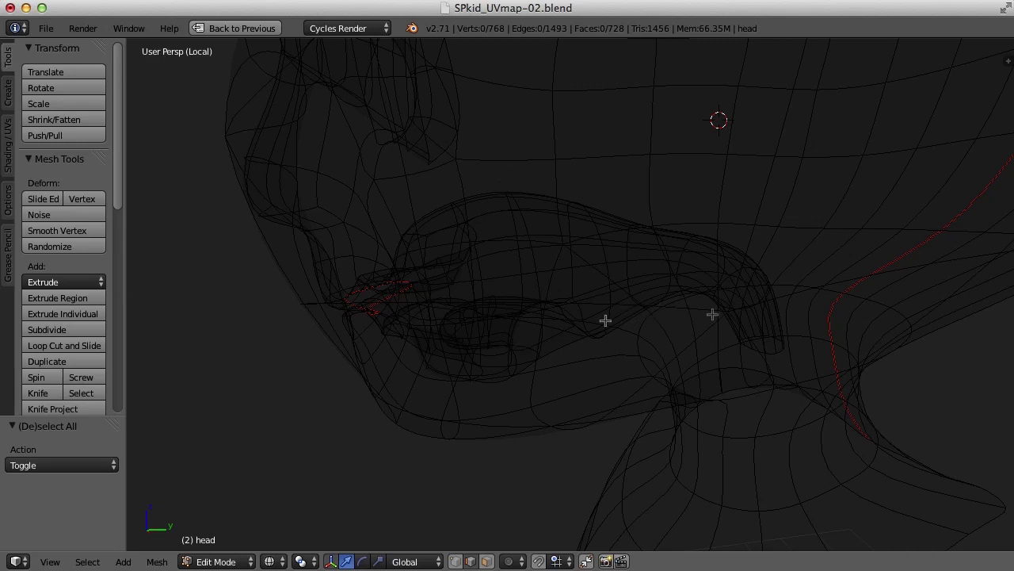
middle_click_drag(606, 320, 749, 303)
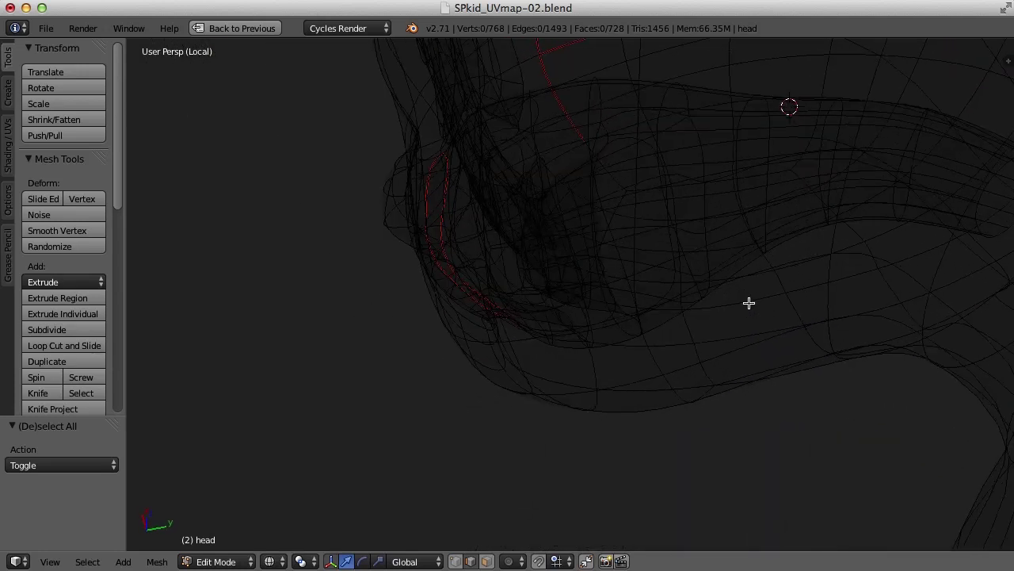
Step: Select a loop inside the mouth, drop its neck edges, and mark it as a seam
middle_click_drag(735, 222, 736, 220)
right_click(736, 220, "alt")
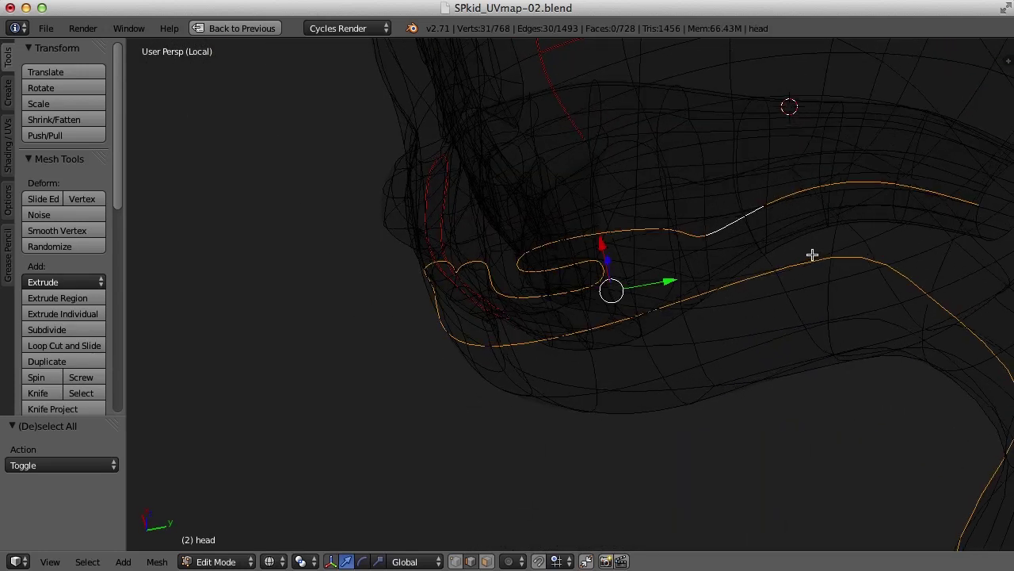
middle_click_drag(813, 254, 711, 292)
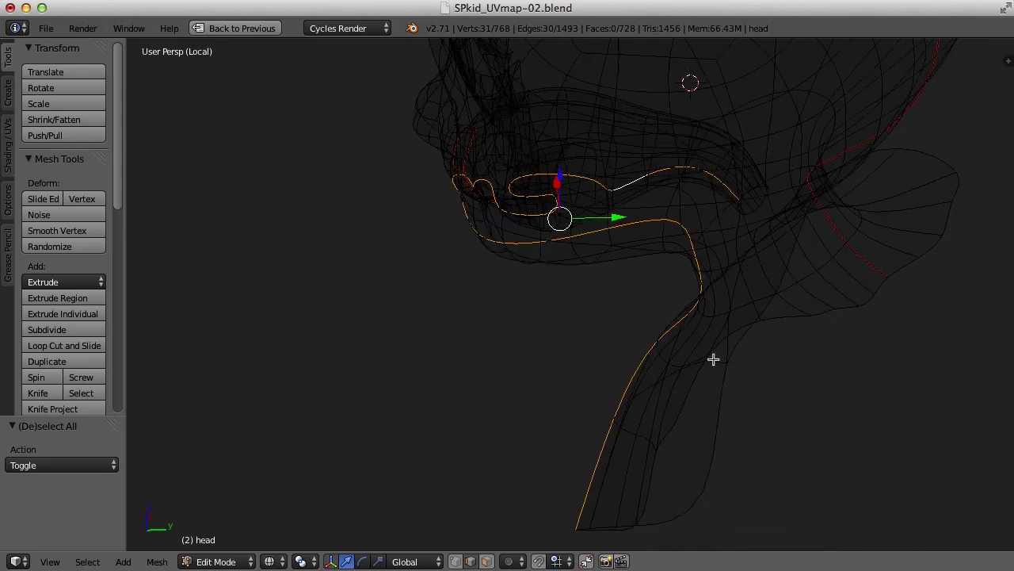
middle_click_drag(582, 523, 701, 297)
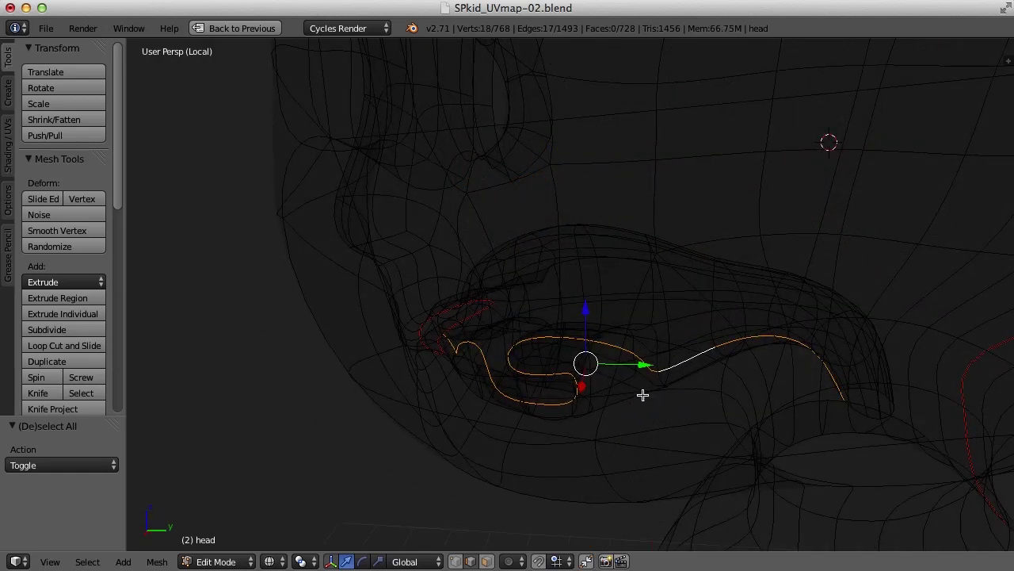
middle_click_drag(643, 393, 662, 357, "shift")
key("ctrl+e")
left_click(656, 320)
scroll(753, 362, "up", 4)
Step: Mark a second inner-mouth loop as a seam and review the red mouth seams
right_click(663, 357, "alt")
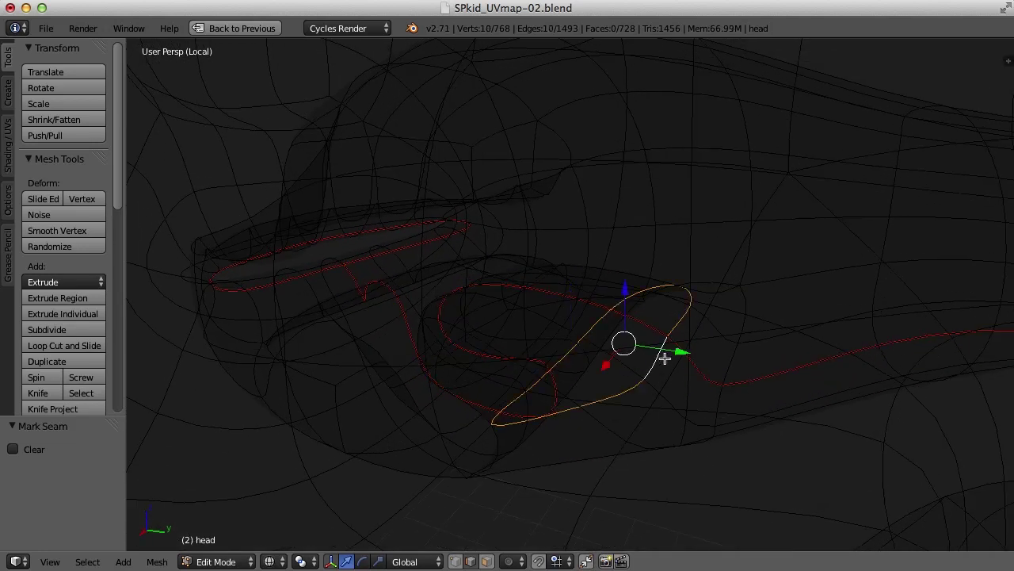
middle_click_drag(706, 387, 584, 394)
key("ctrl+e")
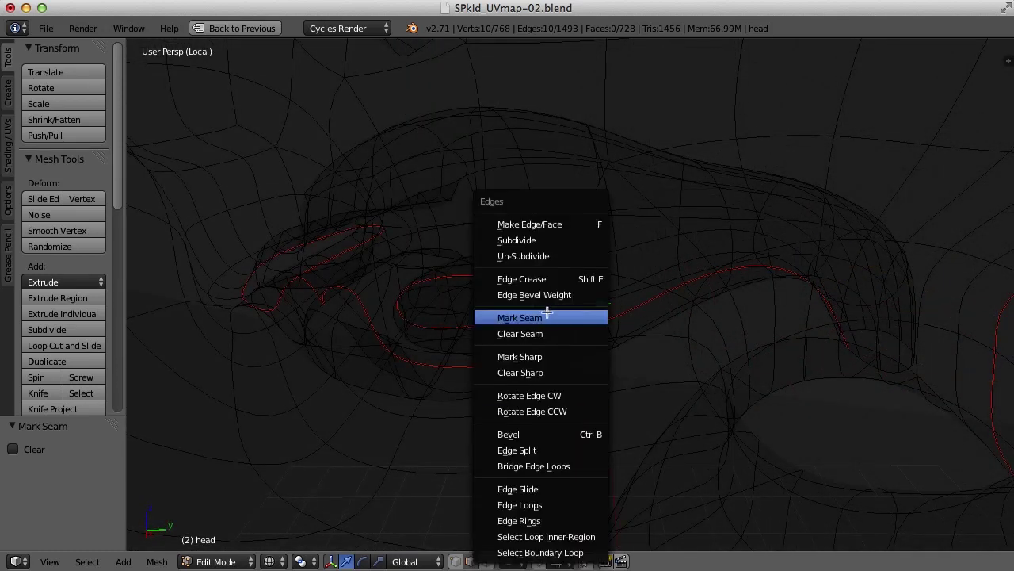
left_click(520, 314)
key("a")
middle_click_drag(655, 367, 553, 420)
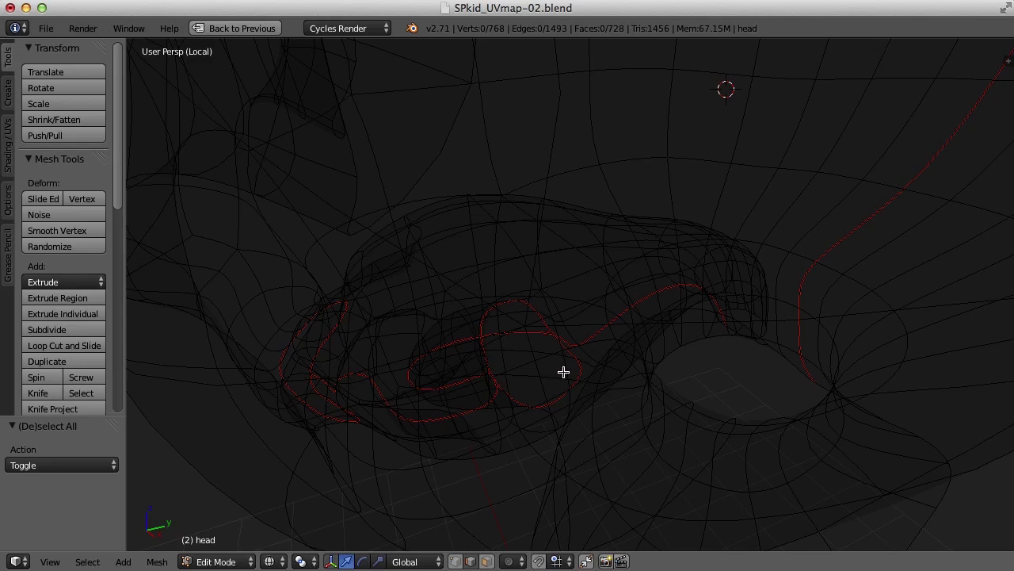
middle_click_drag(550, 386, 698, 328)
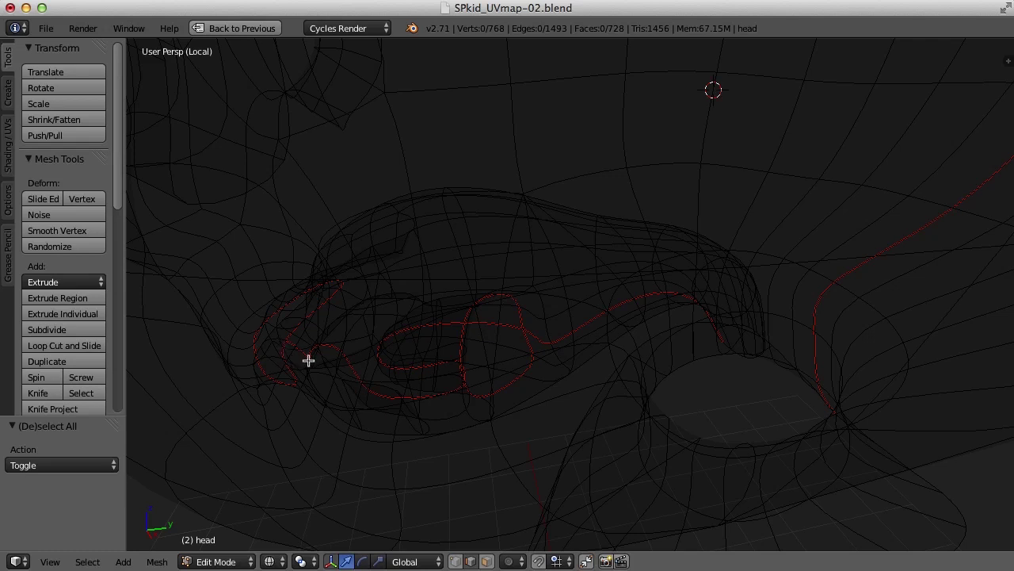
scroll(494, 282, "down", 6)
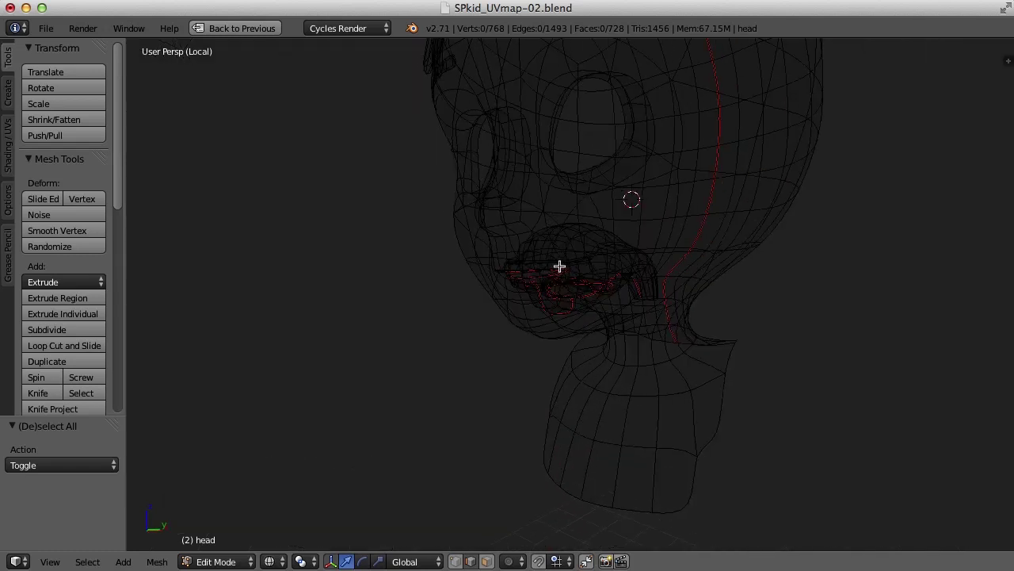
Step: Back in the UV editing layout, select the linked head mesh without the eyebrow and unwrap it
key("ctrl+Up")
key("z")
middle_click_drag(697, 261, 877, 313)
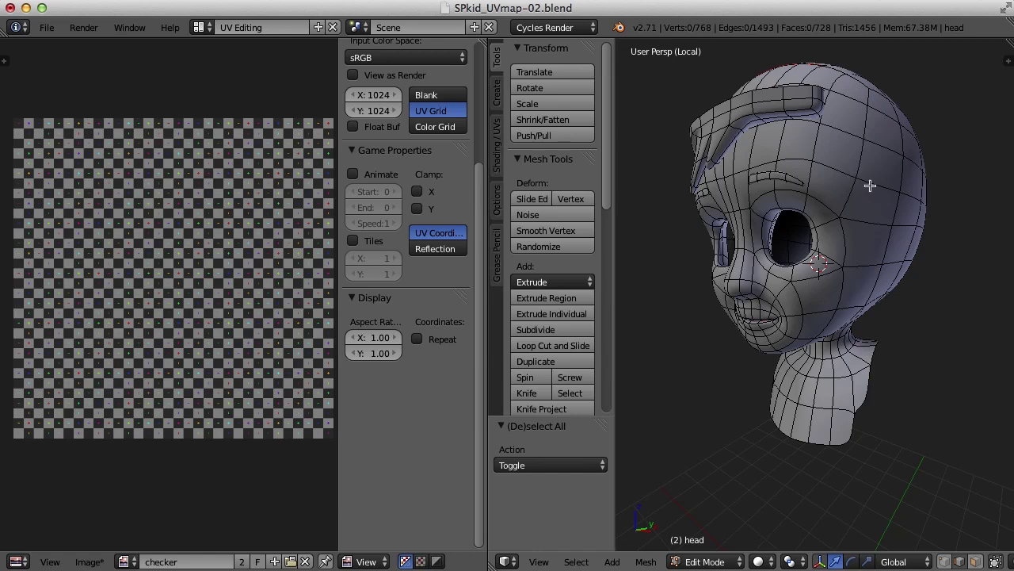
key("a")
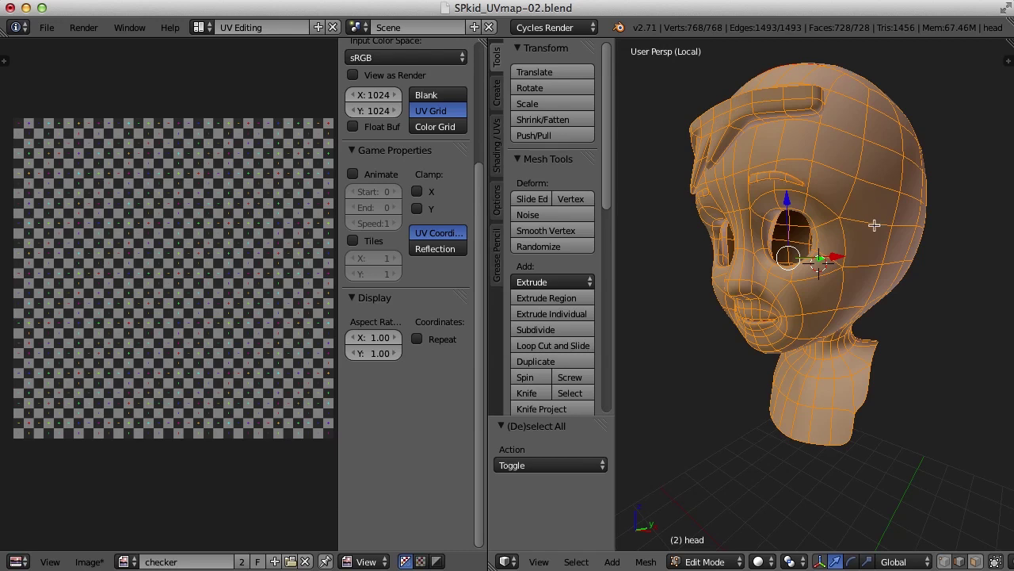
key("a")
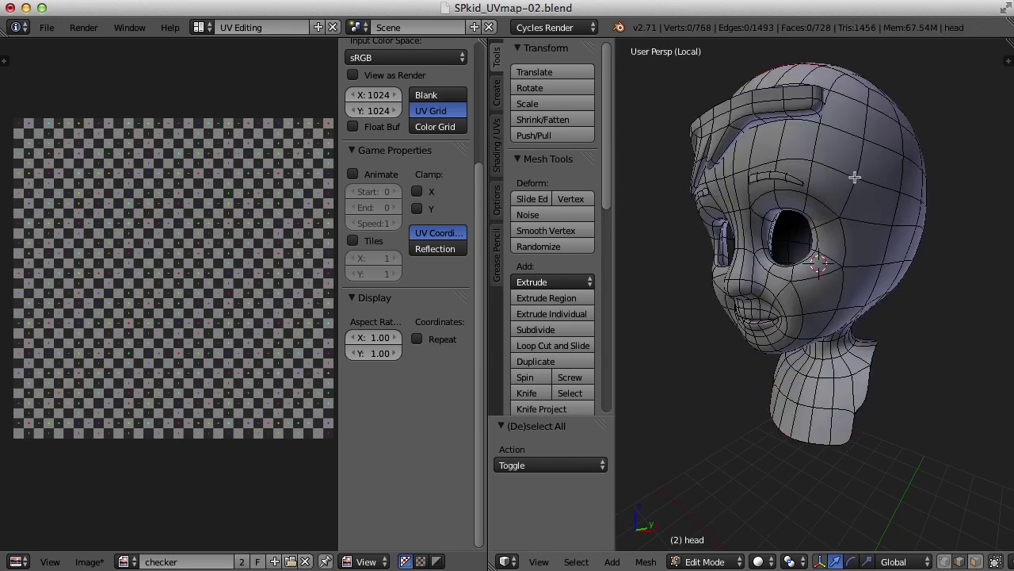
key("l")
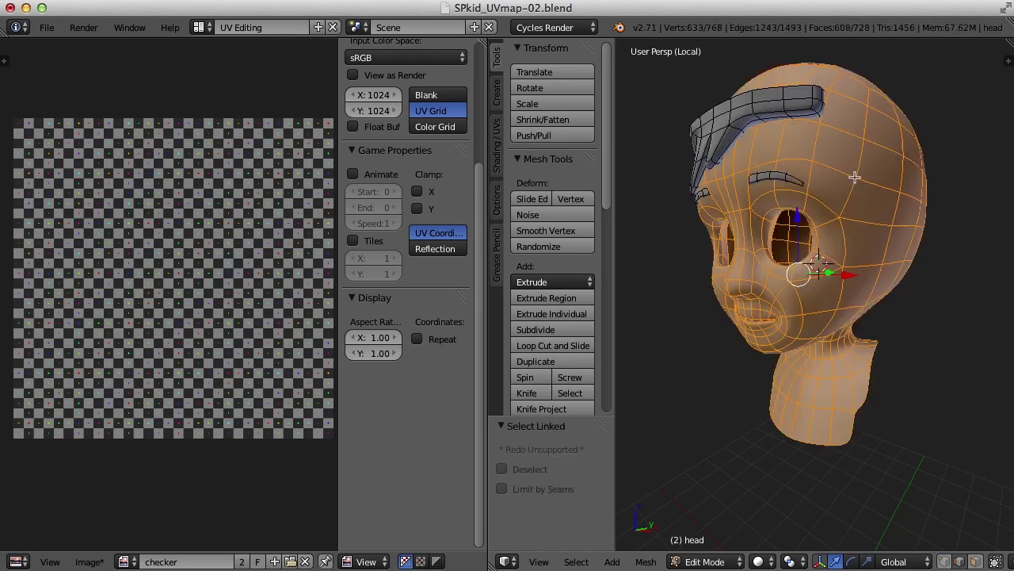
mouse_move(926, 306)
middle_mouse_down()
mouse_move(903, 317)
mouse_move(761, 308)
mouse_move(924, 322)
mouse_move(944, 351)
mouse_move(944, 317)
mouse_move(932, 306)
middle_mouse_up()
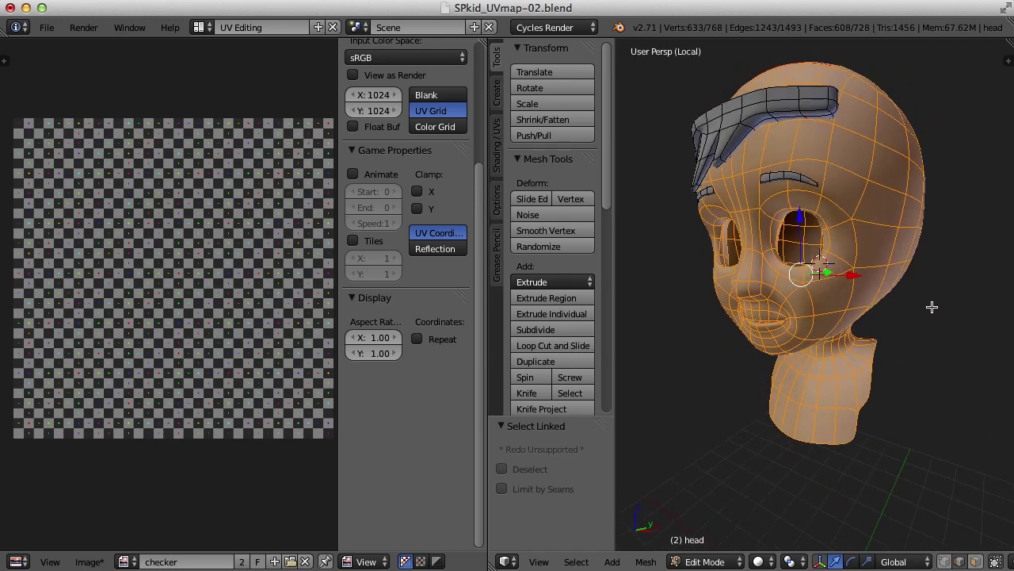
key("u")
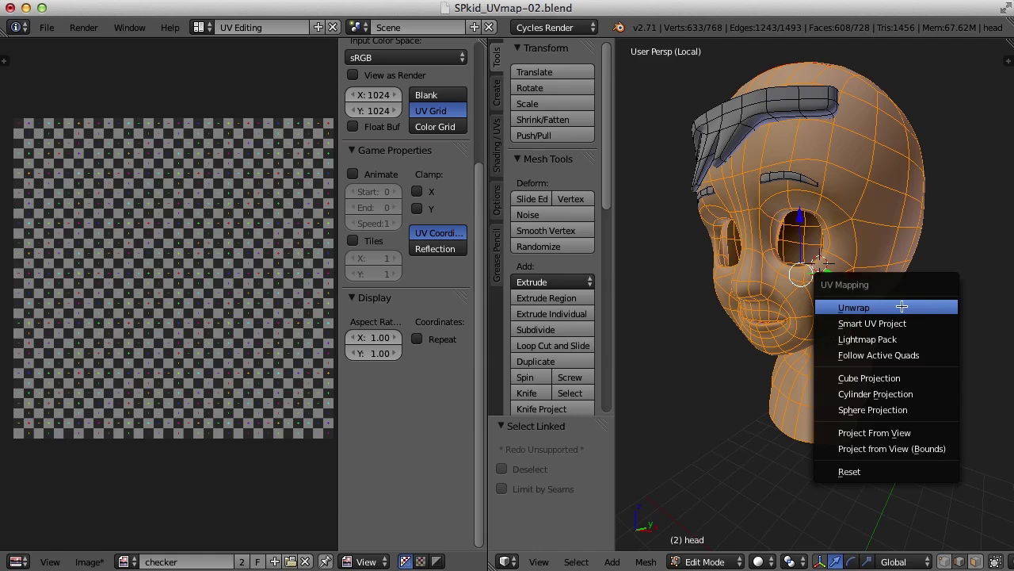
left_click(900, 308)
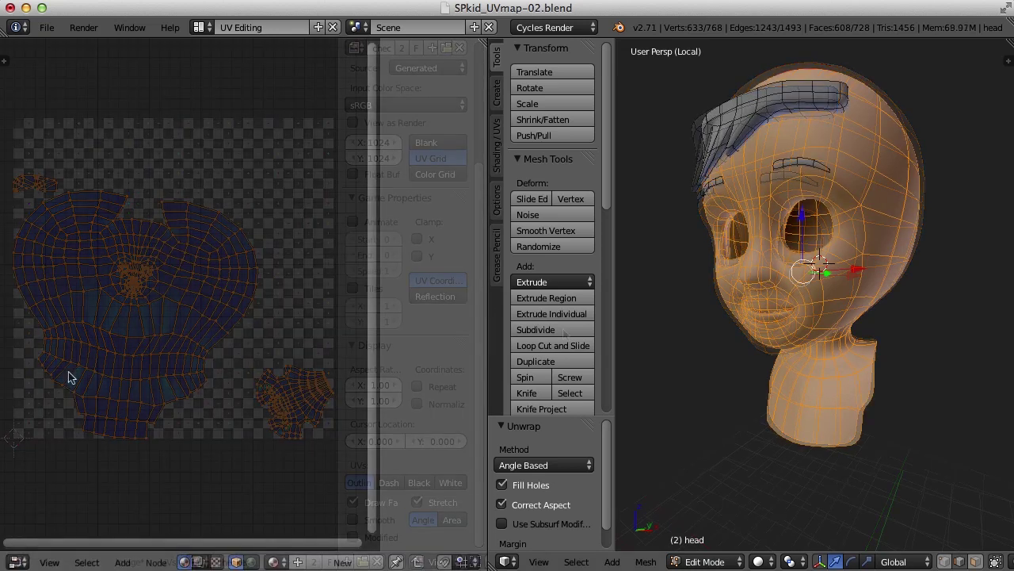
Step: Give the head the 'checker' material, use Texture shading, and switch back to the UV/Image Editor
left_click(284, 563)
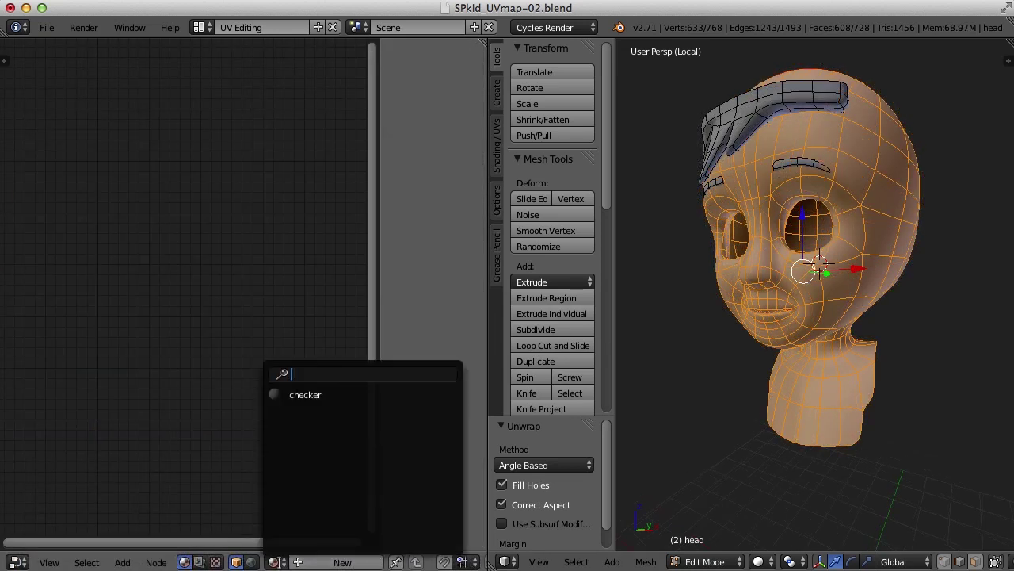
left_click(307, 391)
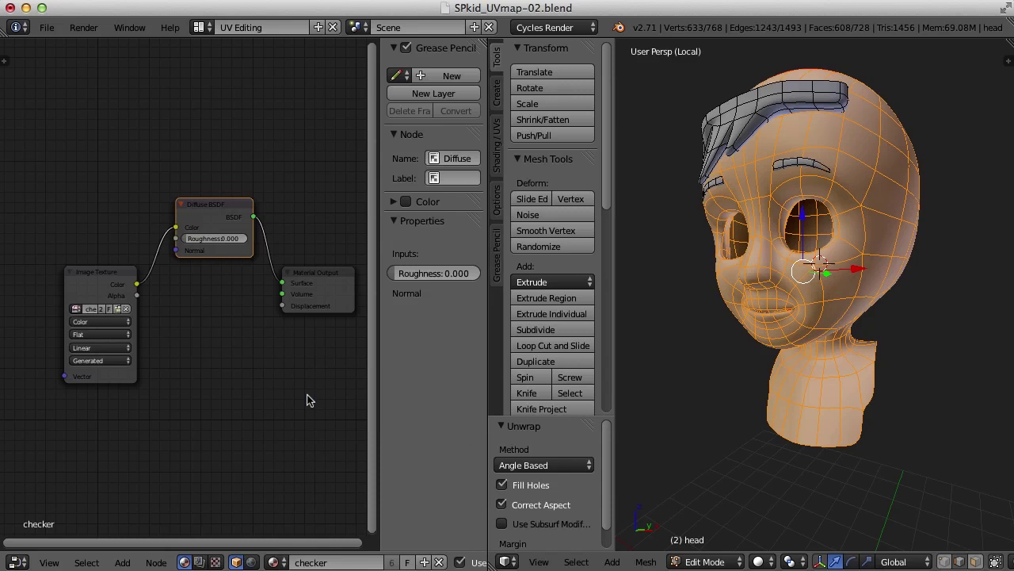
left_click(758, 561)
left_click(784, 491)
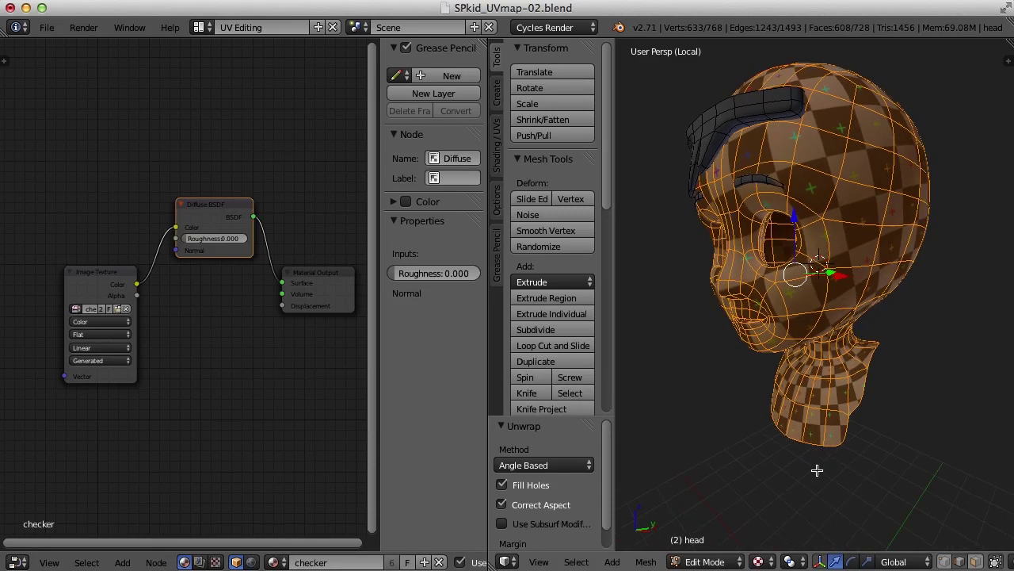
key("a")
middle_click_drag(823, 493, 800, 477)
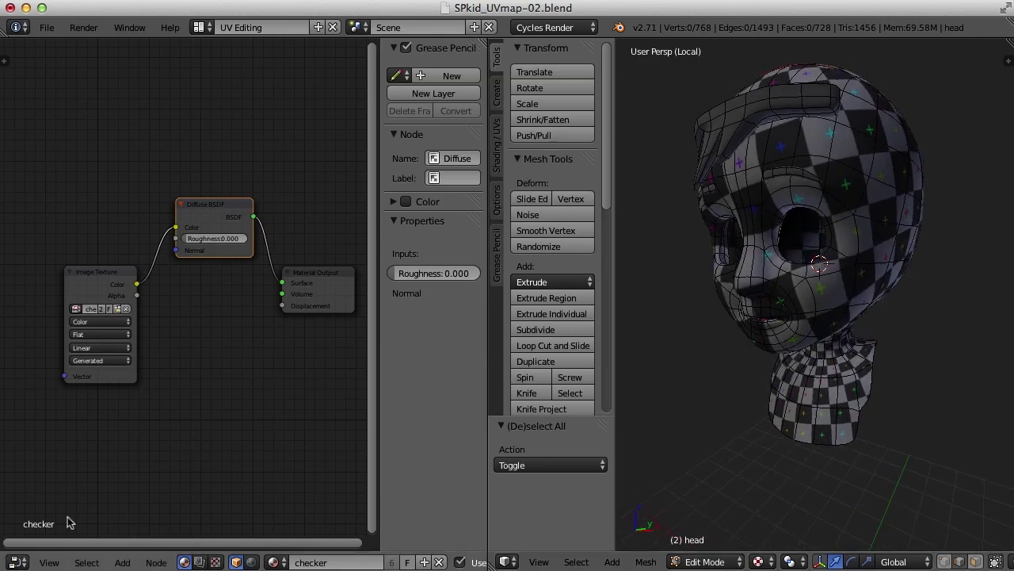
left_click(17, 562)
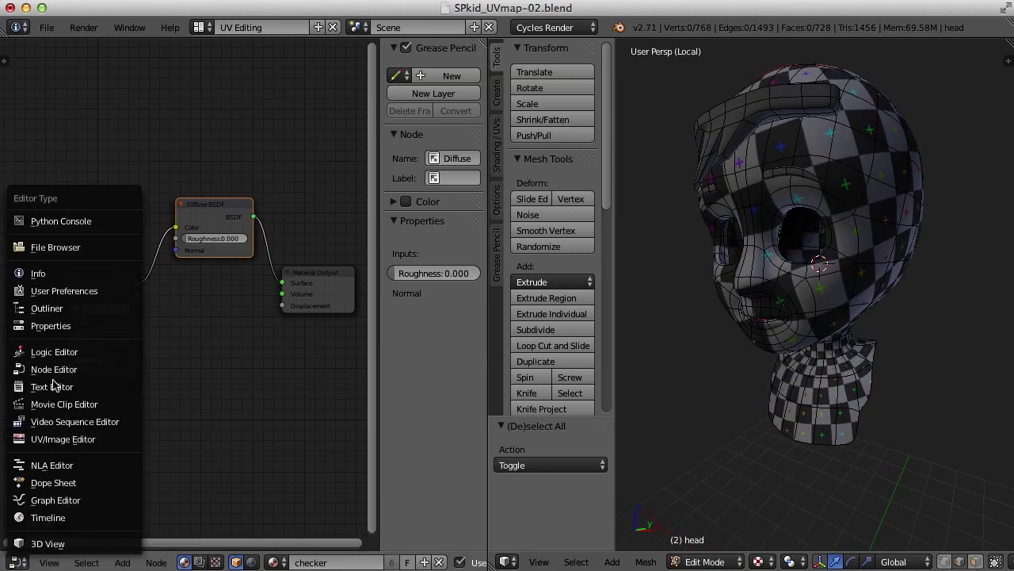
left_click(62, 440)
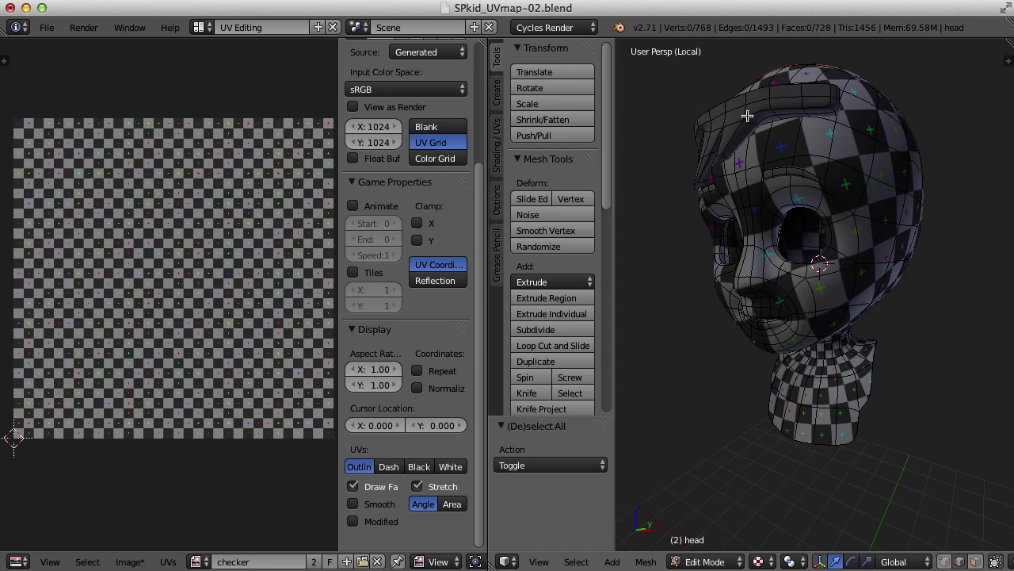
Step: Select the hair piece as one connected part and isolate it, viewed side-on
key("l")
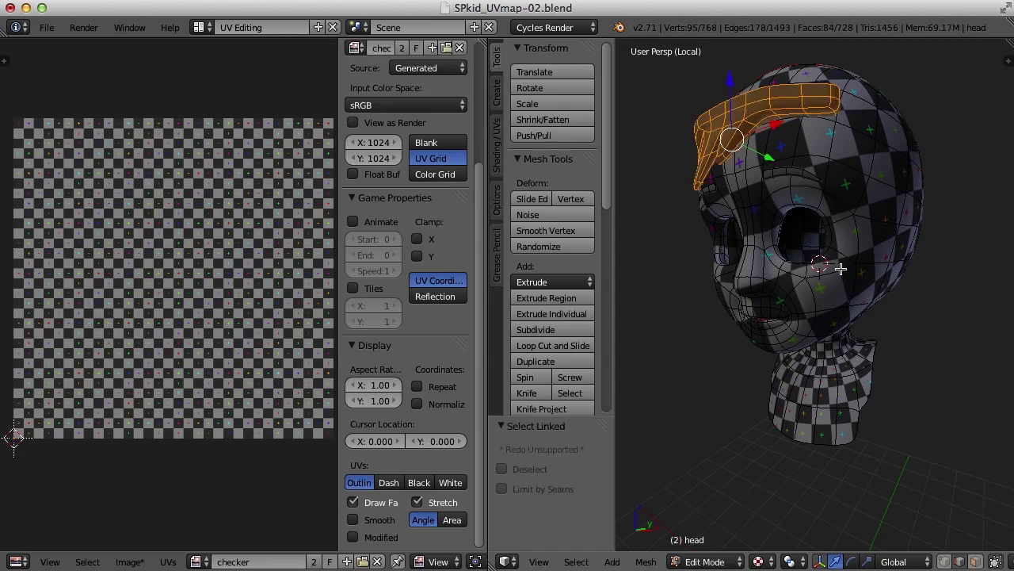
key("shift+h")
key("KP_Decimal")
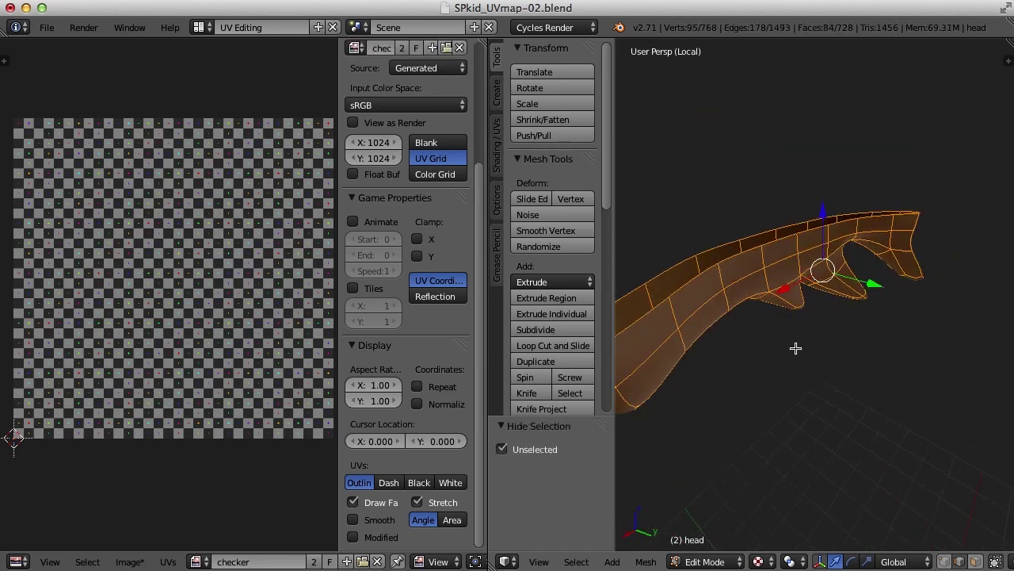
middle_click_drag(796, 348, 698, 294)
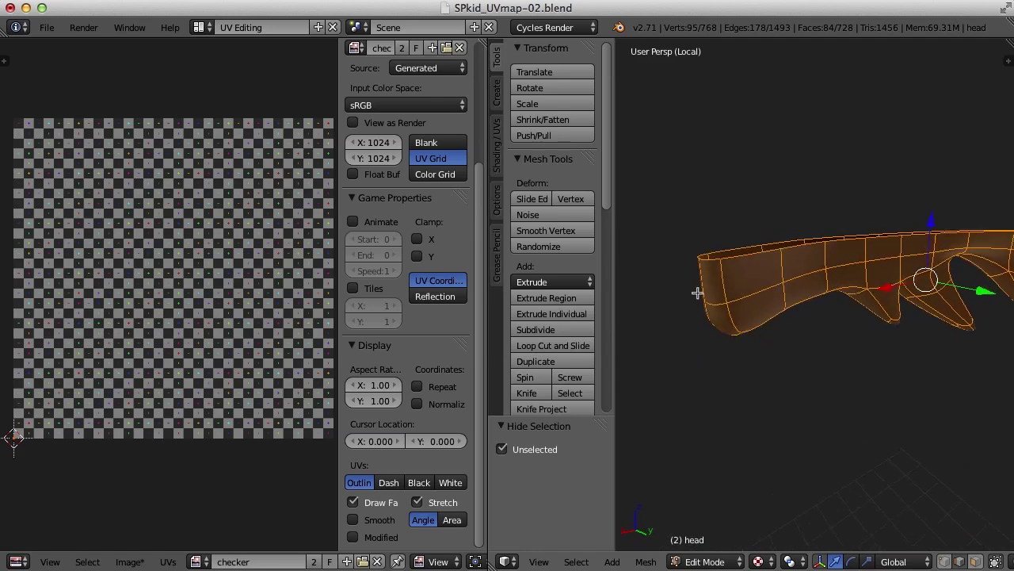
Step: Mark seams along the edge loops of the hair piece's lower rim
key("a")
right_click(777, 313, "alt")
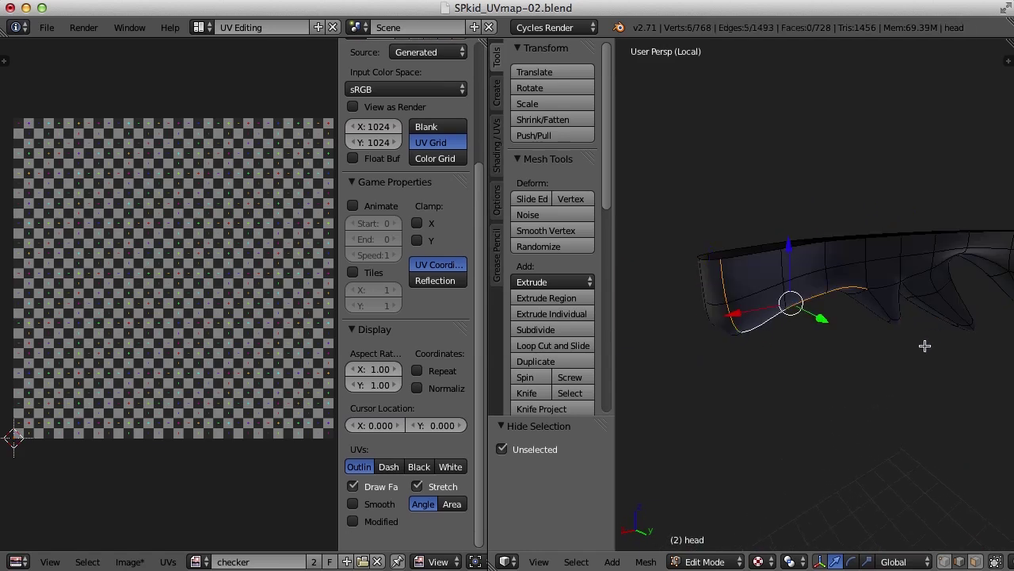
middle_click_drag(925, 346, 867, 344, "shift")
right_click(868, 313, "shift")
right_click(898, 335, "alt+shift")
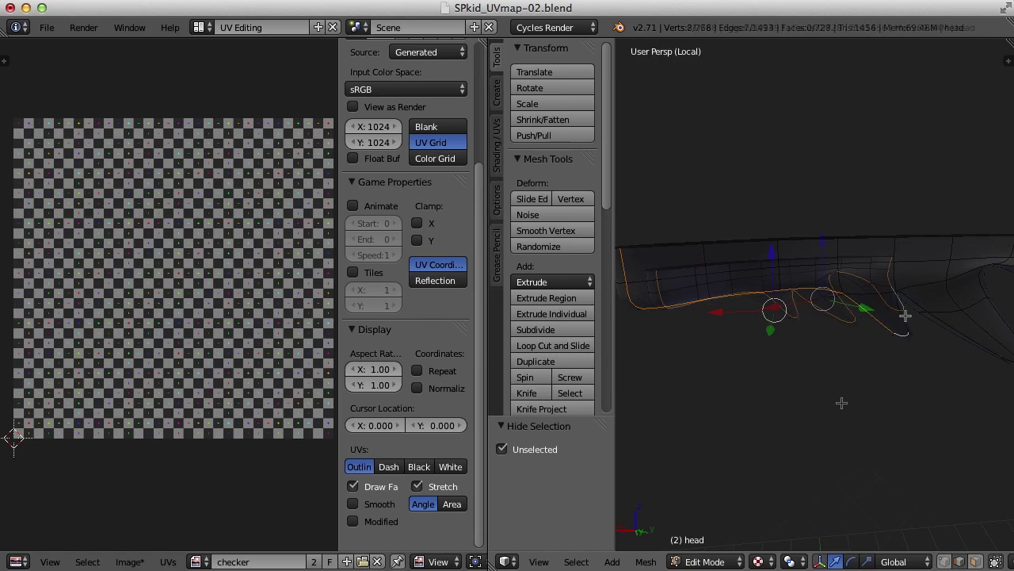
key("ctrl+e")
left_click(798, 318)
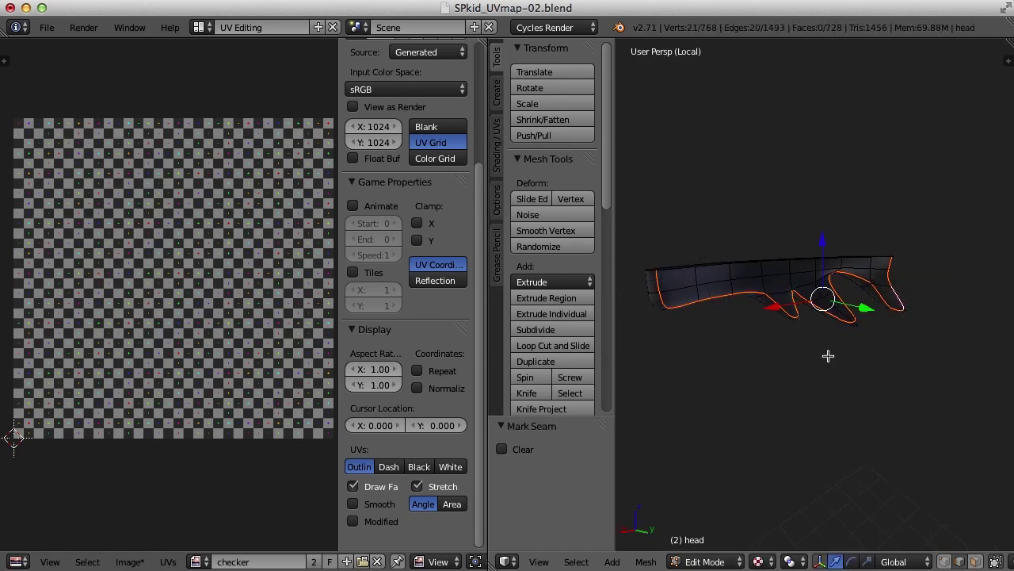
Step: Unwrap the whole hair piece along its rim seams
key("a")
middle_click_drag(798, 392, 840, 401)
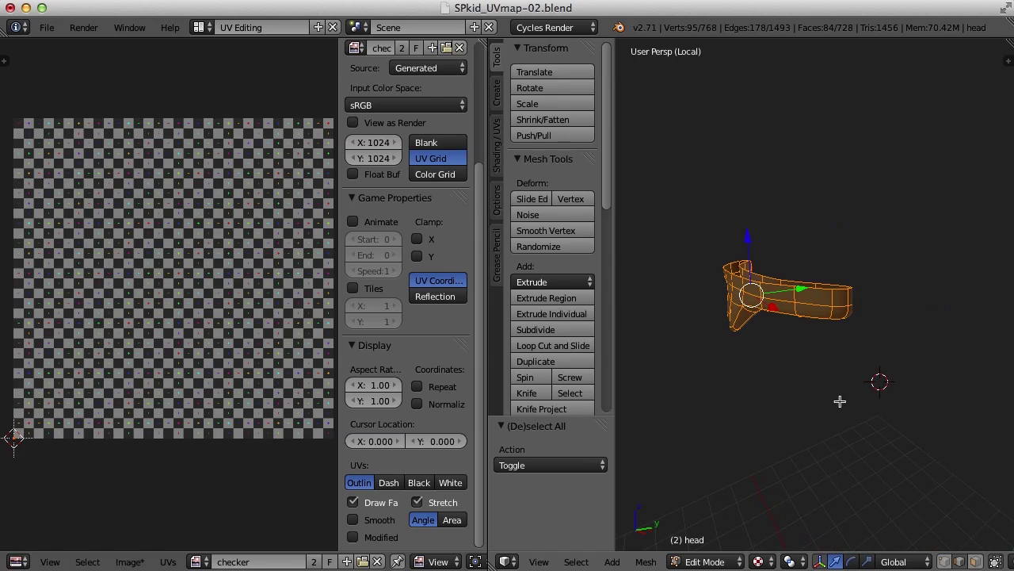
key("u")
left_click(836, 388)
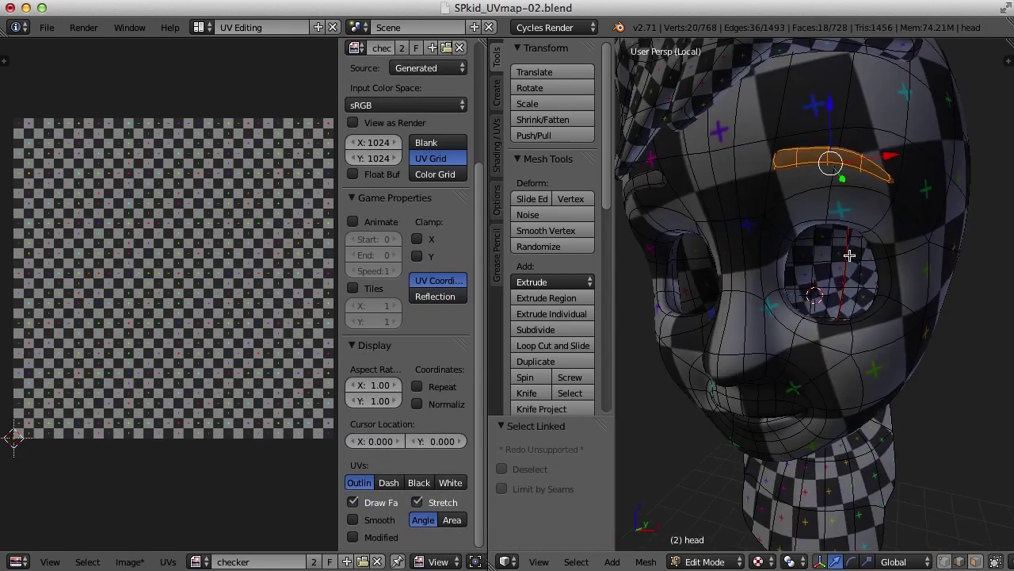
middle_click_drag(856, 243, 843, 282, "shift")
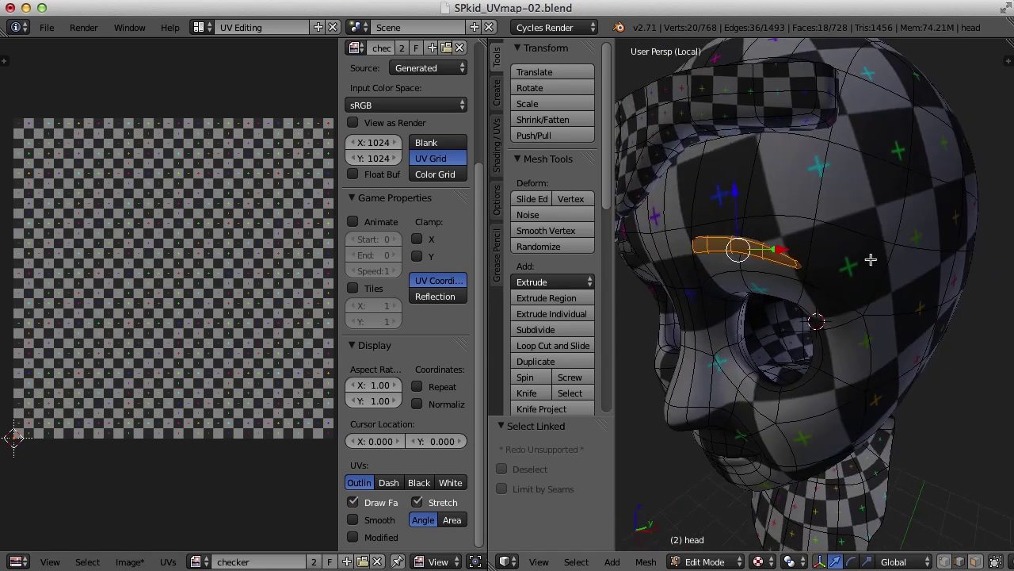
Step: Isolate the eyebrow and mark seams on its outer boundary and tip loops
key("shift+h")
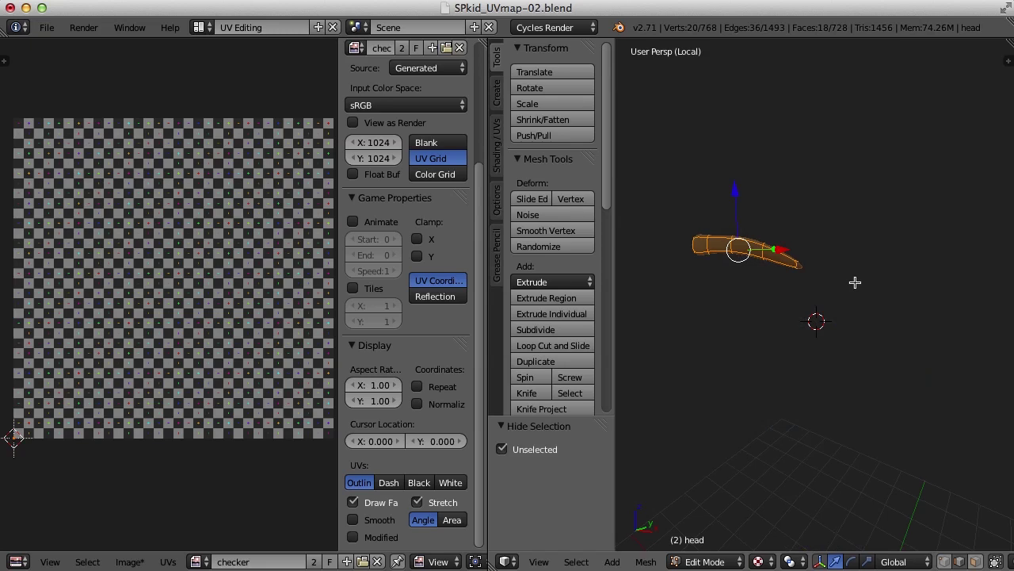
key("KP_Decimal")
middle_click_drag(855, 282, 774, 278)
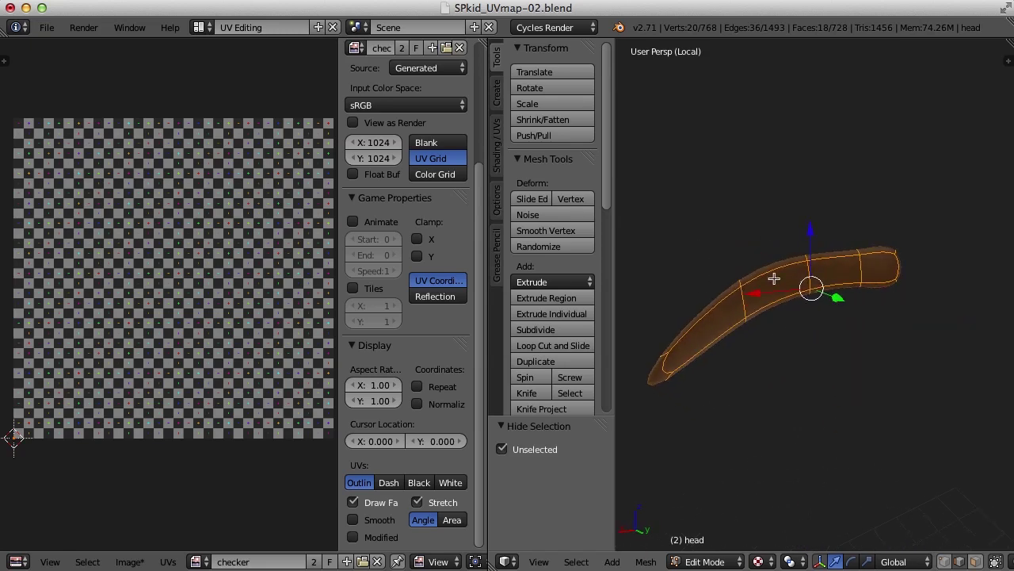
key("a")
right_click(788, 296, "alt")
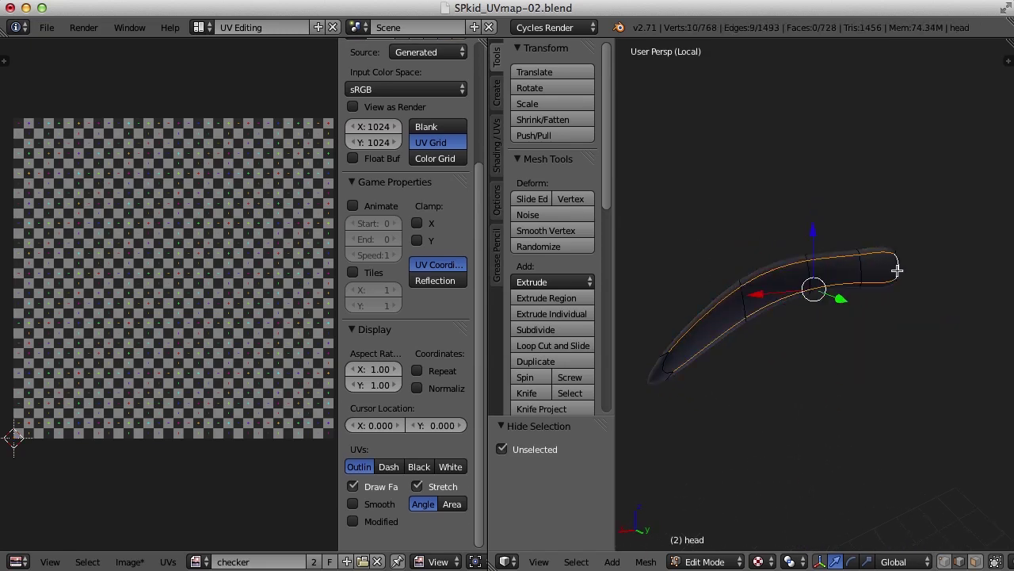
right_click(668, 369, "alt")
middle_click_drag(758, 367, 779, 371)
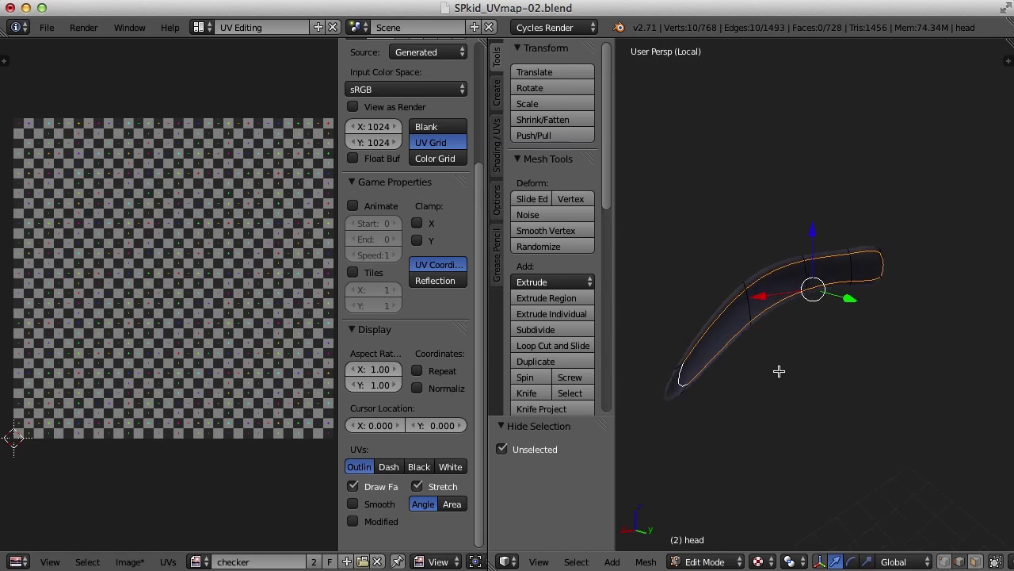
key("ctrl+e")
left_click(726, 316)
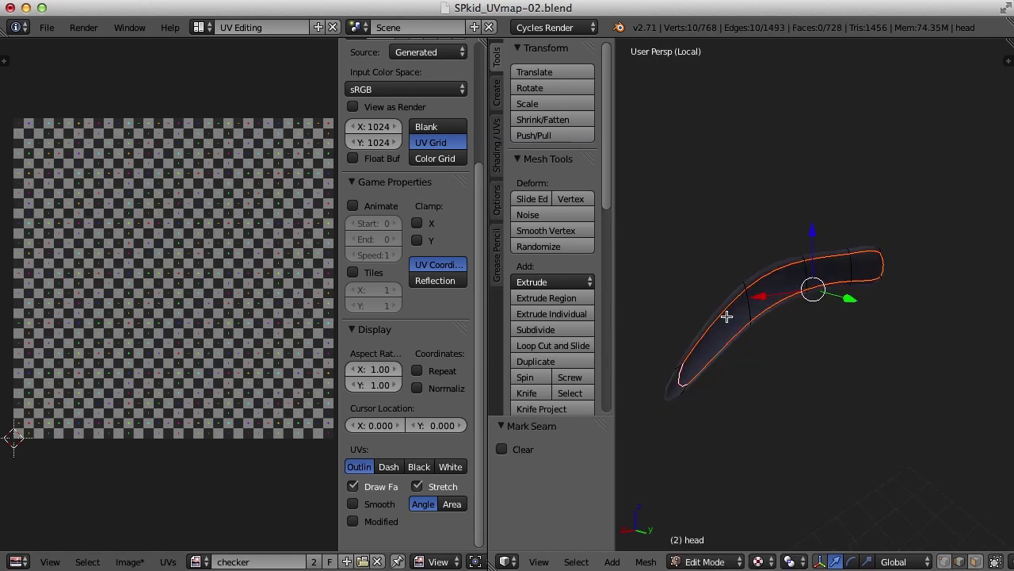
Step: Unwrap the whole eyebrow along its new seams into two UV islands
key("a")
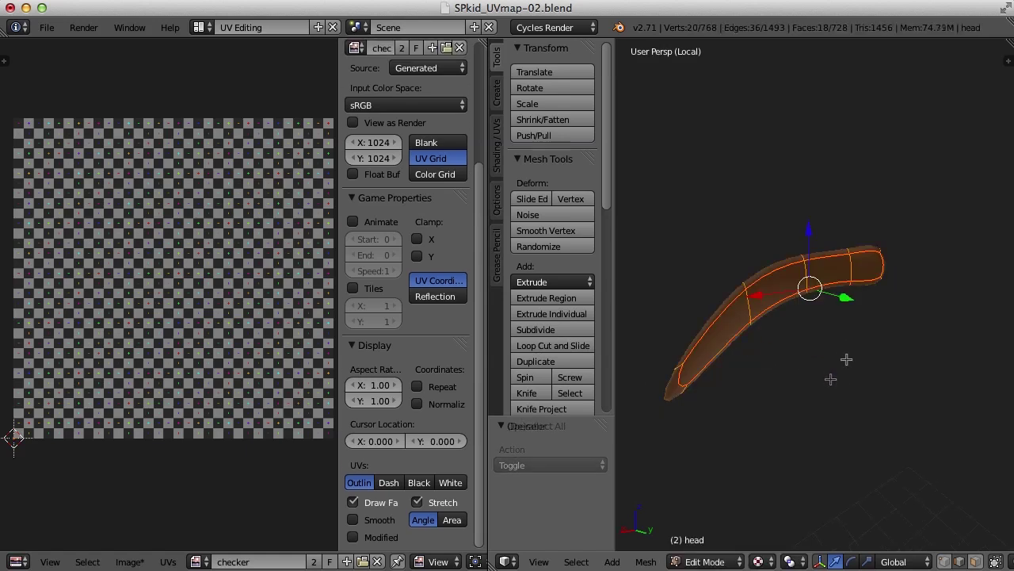
key("u")
left_click(846, 360)
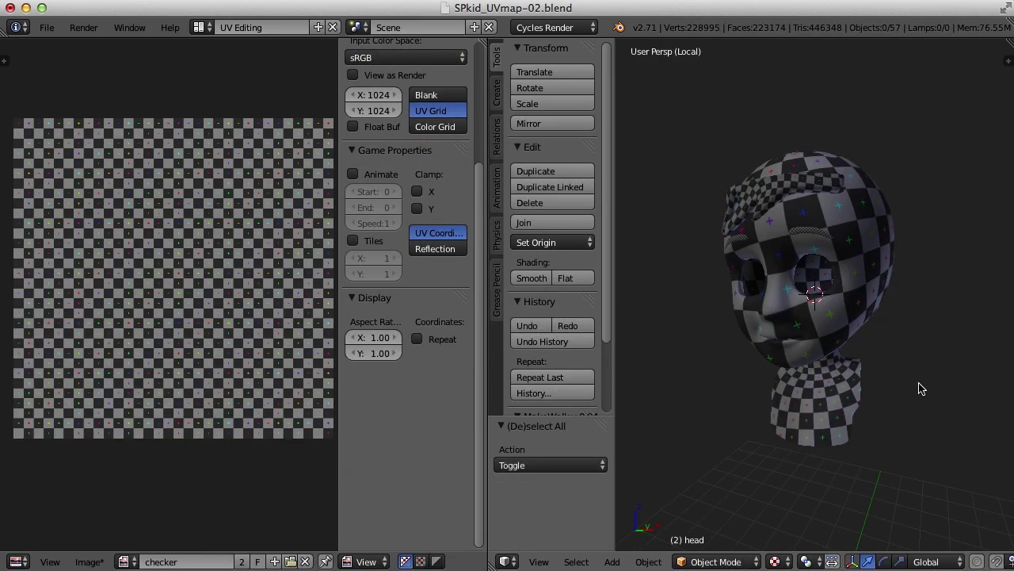
Step: Average the scale of the head's UV islands and pack them
key("Tab")
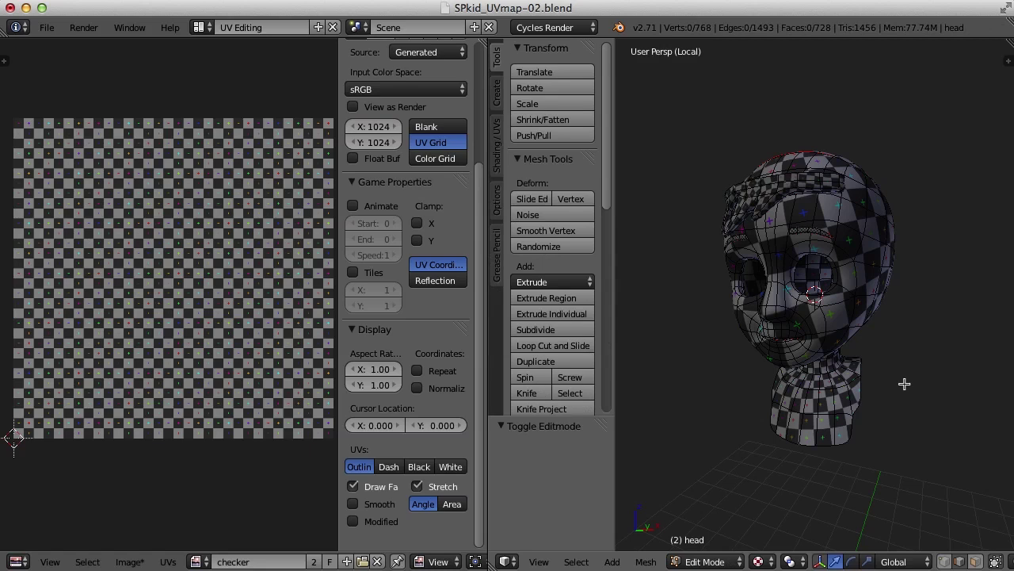
key("a")
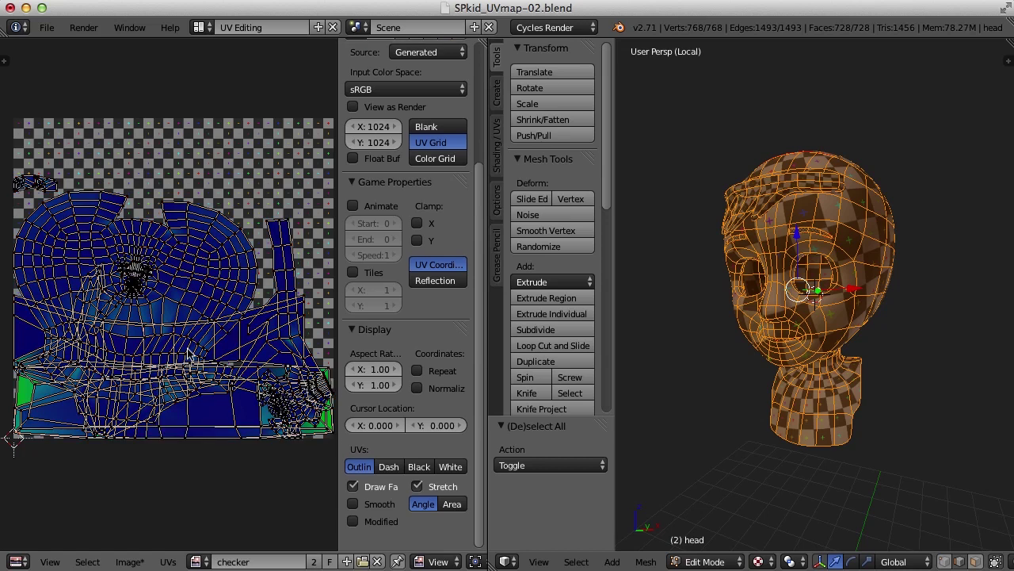
key("ctrl+a")
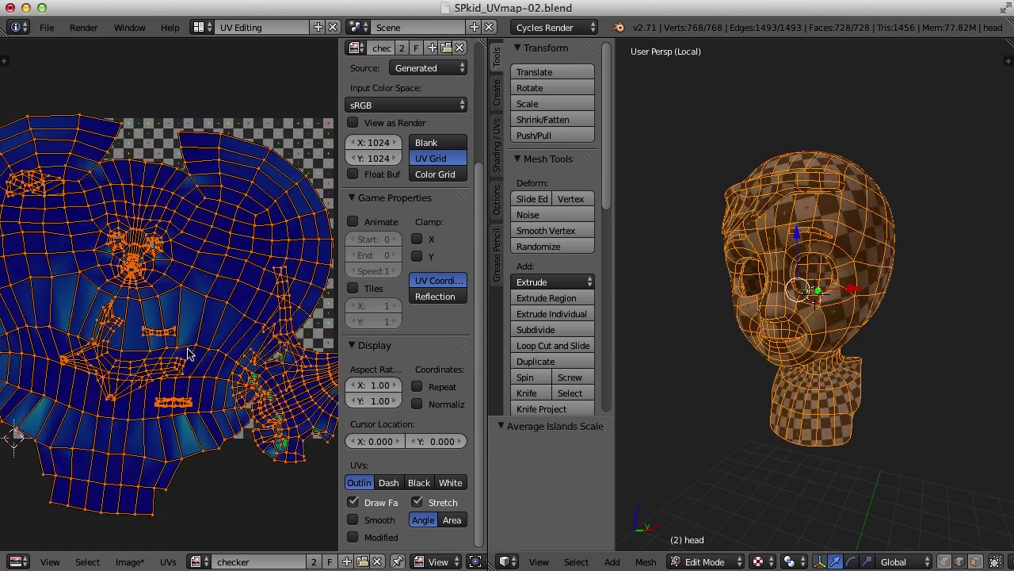
key("ctrl+p")
Step: Leave local view and Edit Mode so the whole checkered character shows
key("KP_Divide")
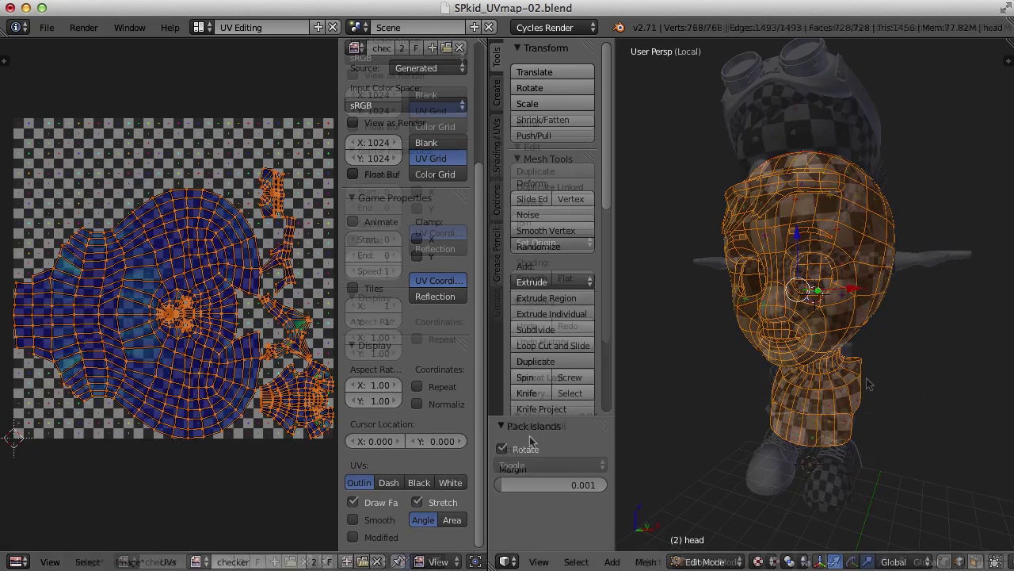
key("Tab")
key("a")
scroll(864, 383, "up", 4)
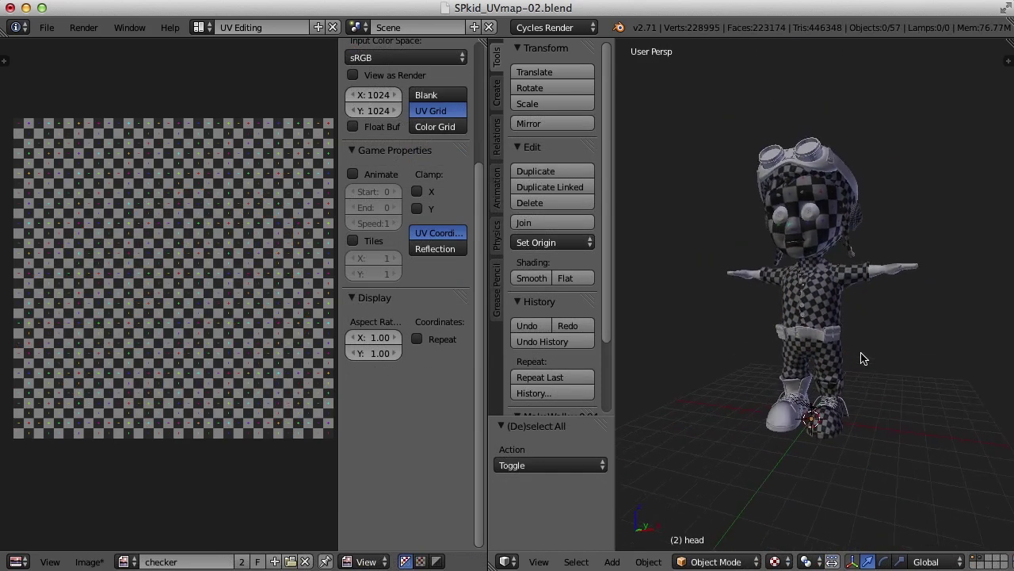
Step: Select the left arm, arm_L, and orbit around its hand to inspect every side
middle_click_drag(878, 387, 865, 337)
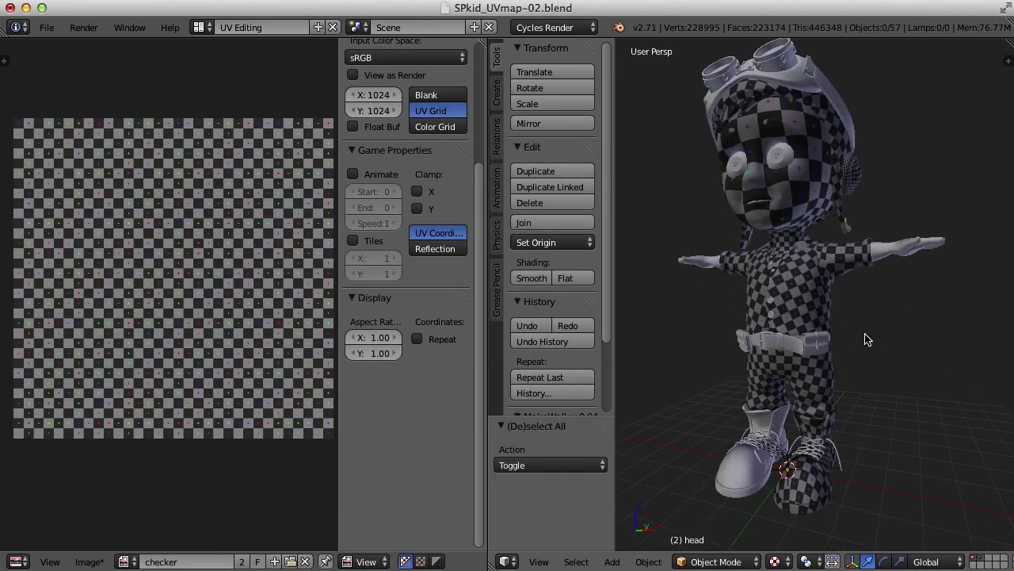
right_click(900, 252)
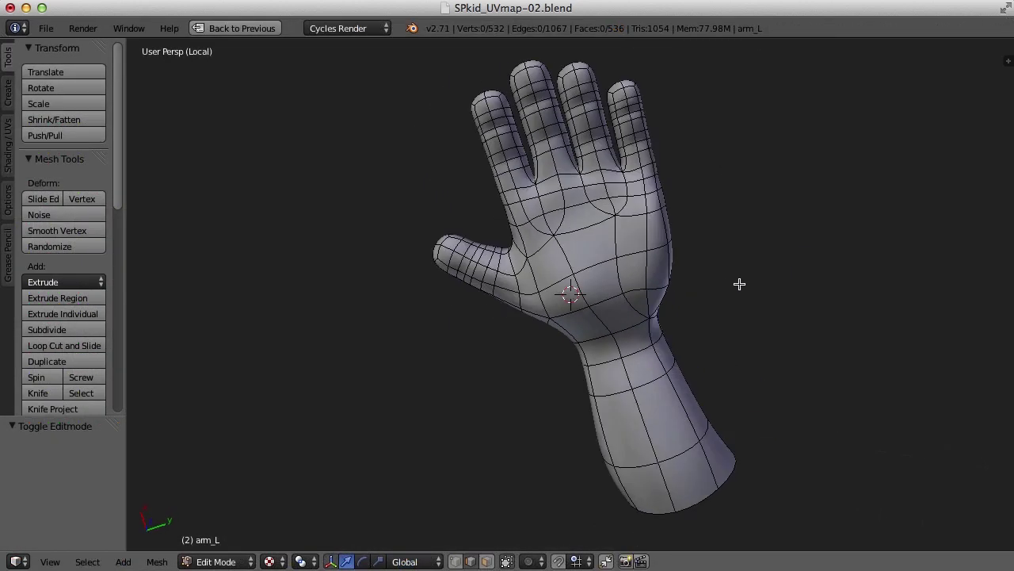
mouse_move(739, 284)
middle_mouse_down()
mouse_move(729, 396)
mouse_move(729, 344)
mouse_move(746, 297)
middle_mouse_up()
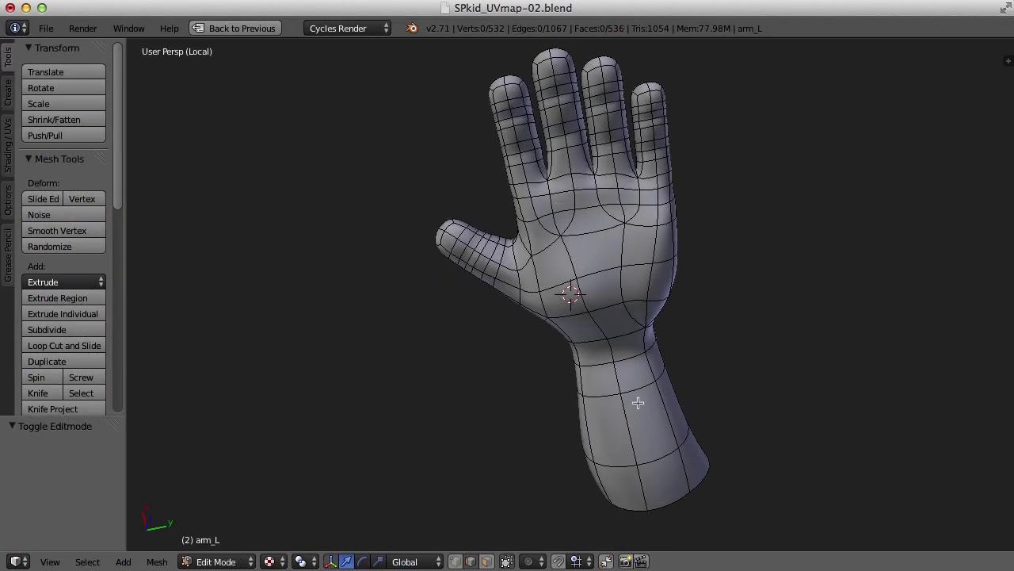
middle_click_drag(638, 403, 507, 430)
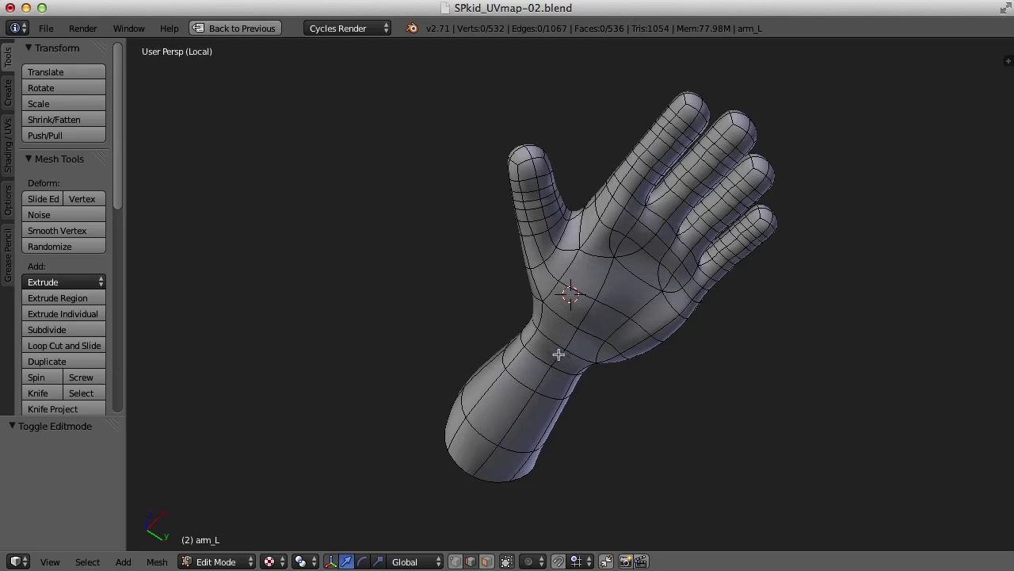
middle_click_drag(557, 361, 466, 366)
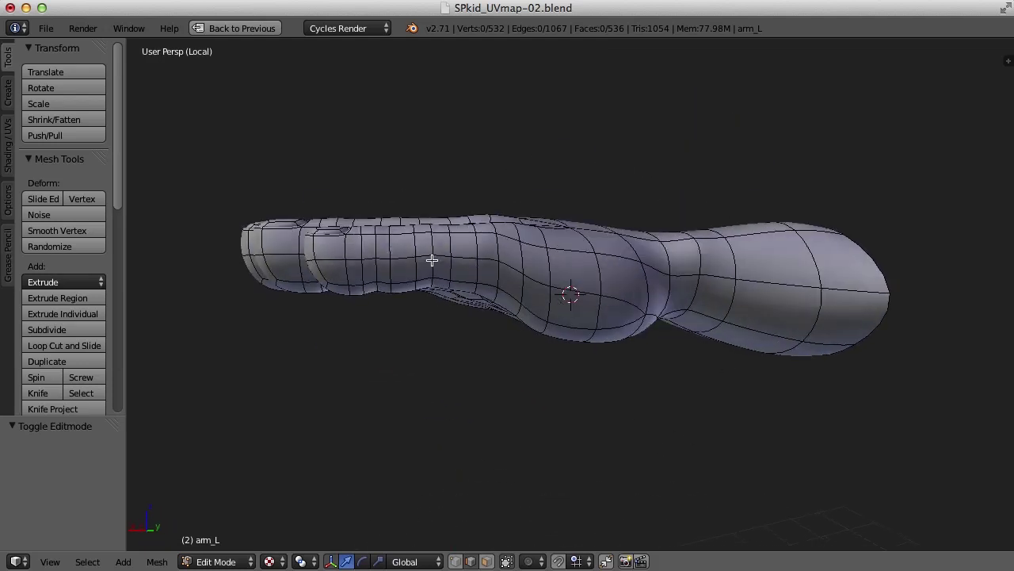
middle_click_drag(432, 260, 755, 276)
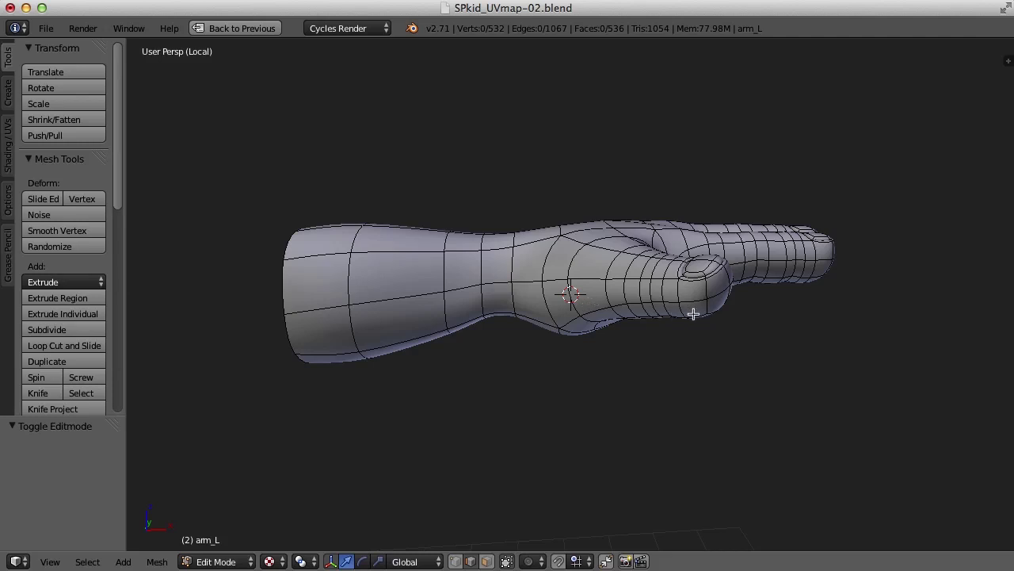
middle_click_drag(706, 319, 562, 163)
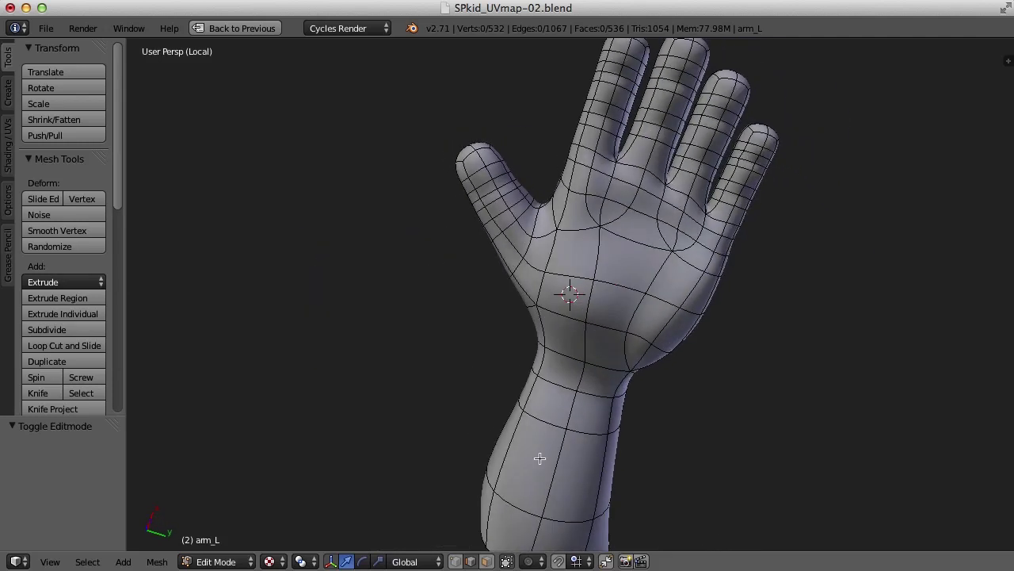
scroll(570, 455, "down", 2)
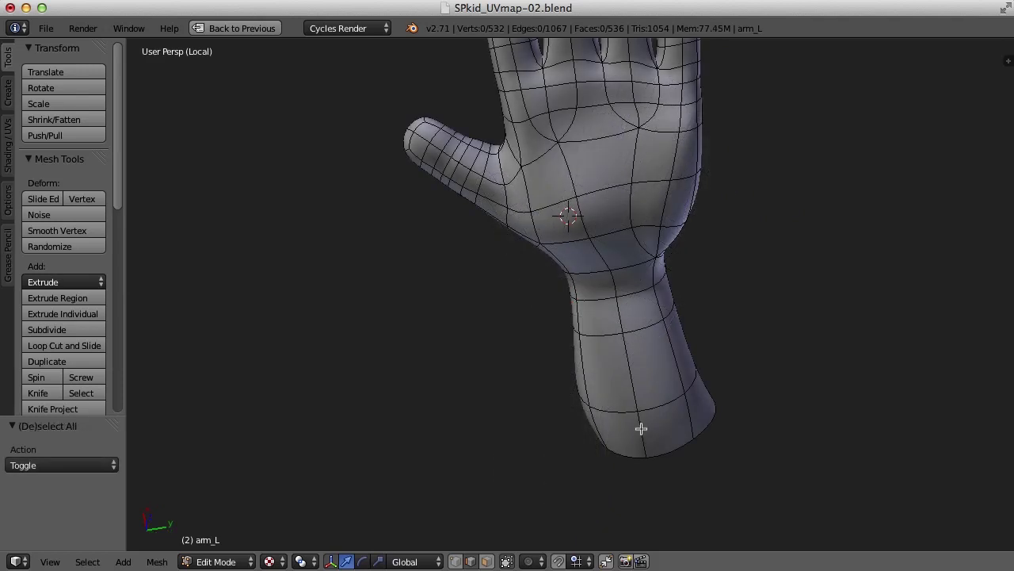
Step: Select a chain of edges running up the wrist and around its upper side
right_click(640, 425)
right_click(631, 364, "shift")
right_click(622, 310, "shift")
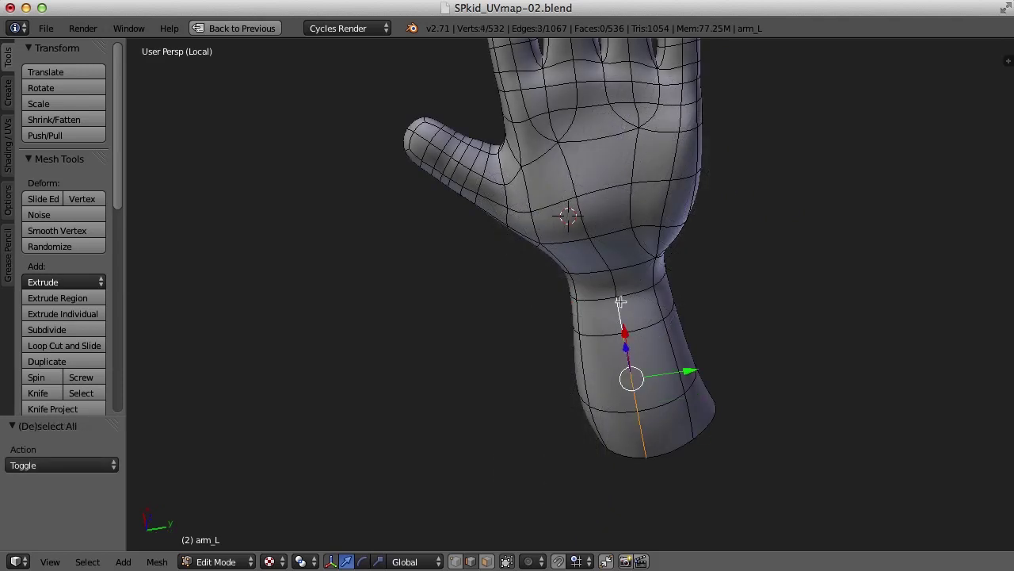
right_click(617, 281, "shift")
middle_click_drag(764, 348, 632, 398)
right_click(574, 223, "shift")
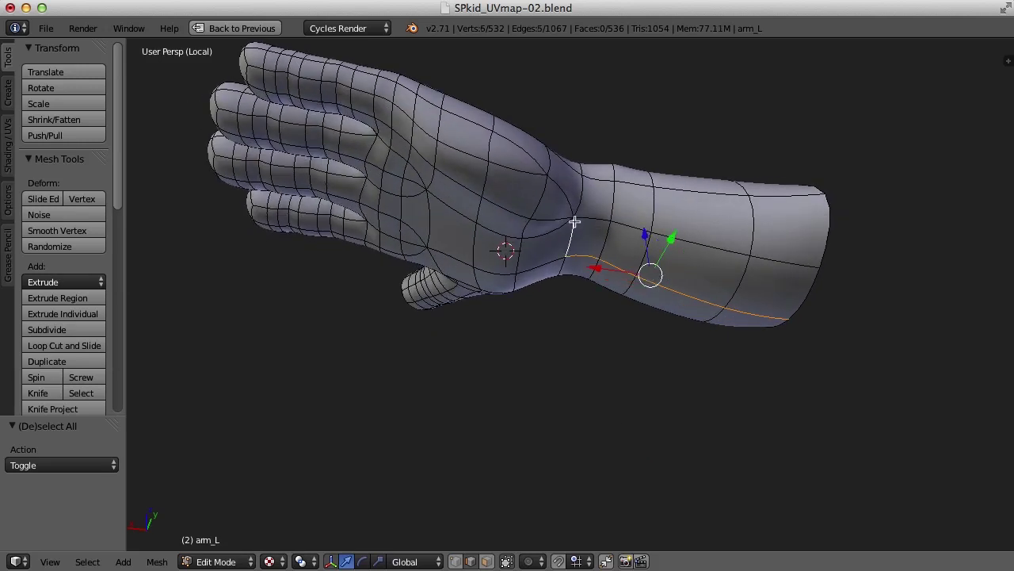
right_click(568, 195, "shift")
right_click(523, 150, "shift")
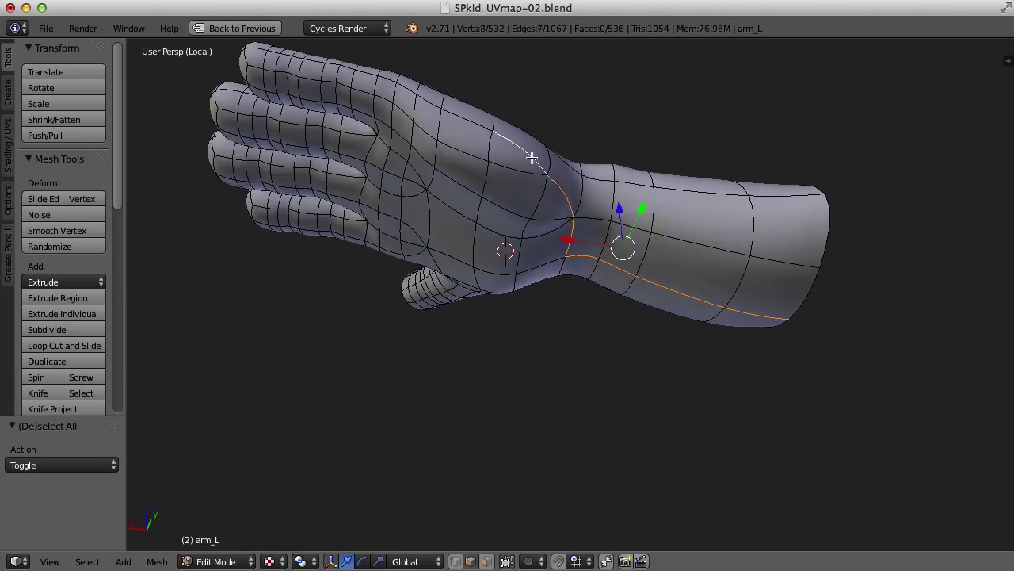
Step: Extend the edge path along the hand's side to the first fingertip loop
middle_click_drag(524, 152, 534, 195)
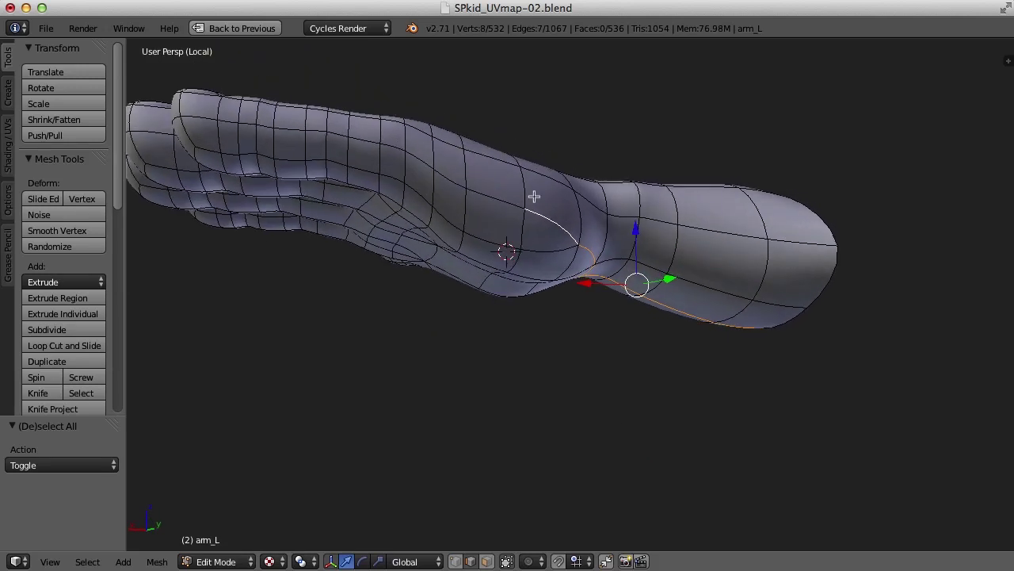
right_click(487, 195, "shift")
right_click(458, 184, "shift")
right_click(423, 159, "shift")
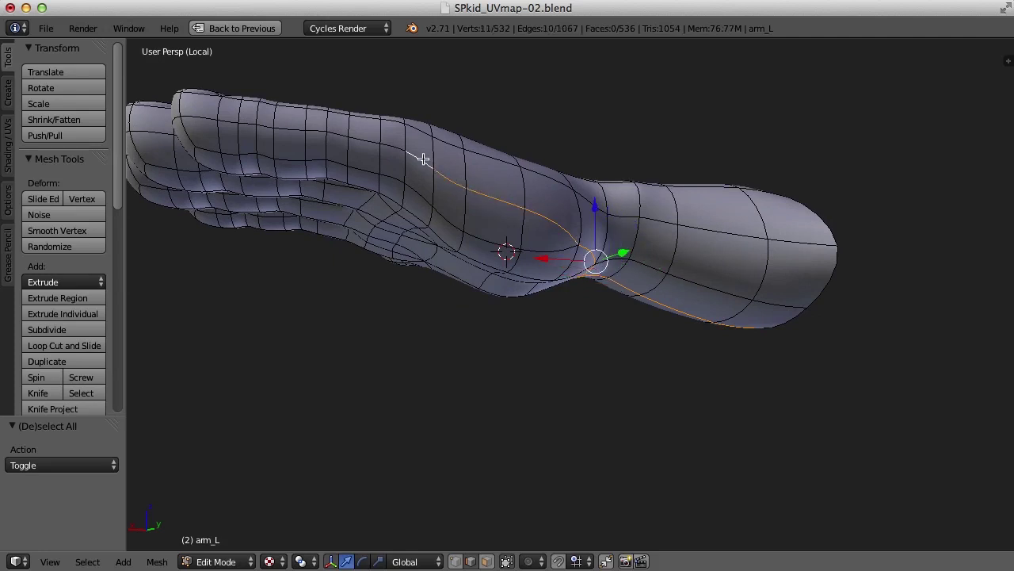
right_click(377, 141, "shift")
right_click(358, 138, "shift")
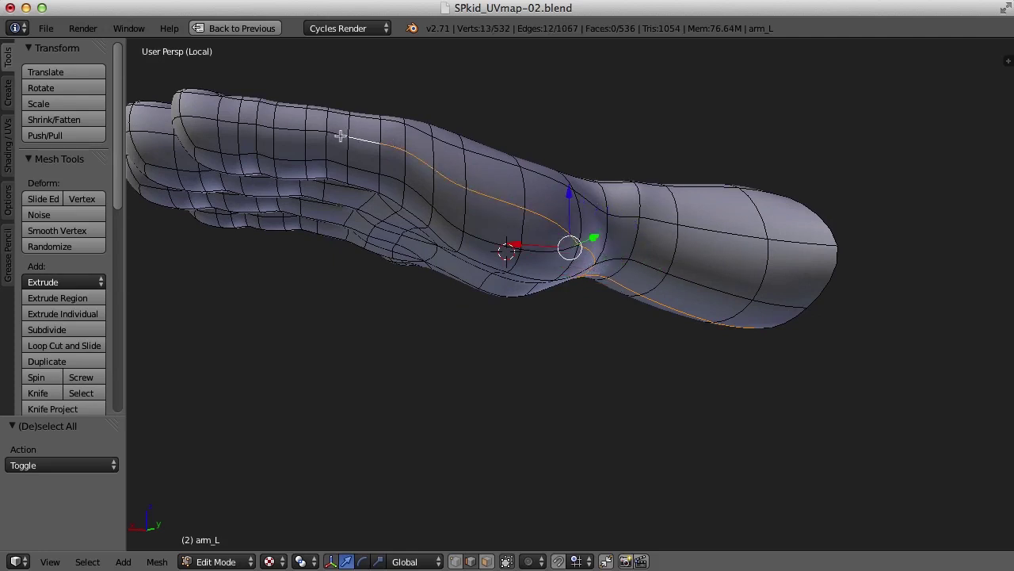
right_click(340, 137, "alt+shift")
Step: Add the remaining fingertip loops and two more edges to the seam selection
middle_click_drag(340, 124, 752, 222)
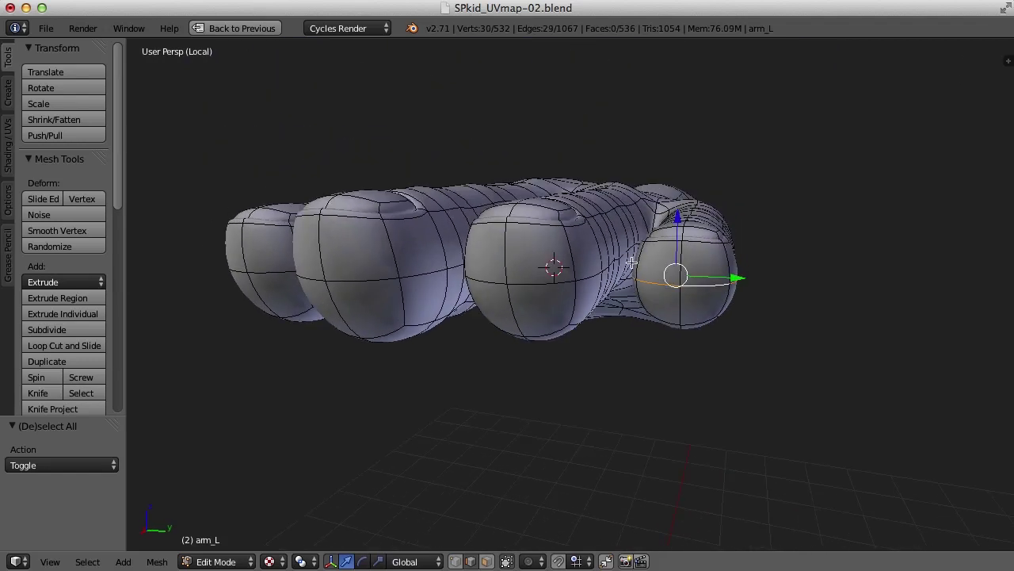
right_click(594, 275, "alt+shift")
middle_click_drag(594, 275, 698, 274)
right_click(550, 359, "alt+shift")
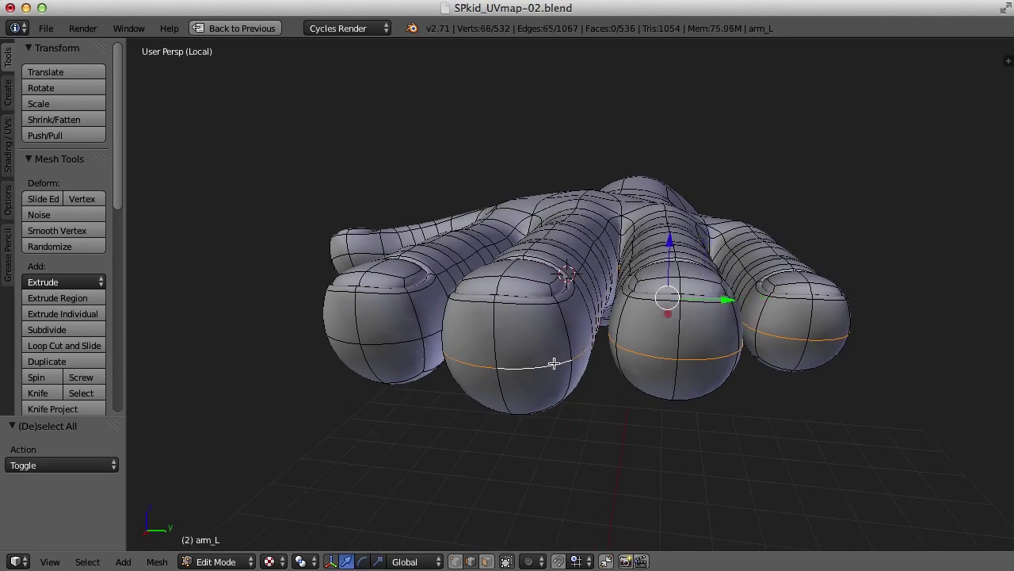
right_click(411, 342, "alt+shift")
middle_click_drag(411, 342, 697, 230)
right_click(657, 207, "shift")
right_click(634, 215, "shift")
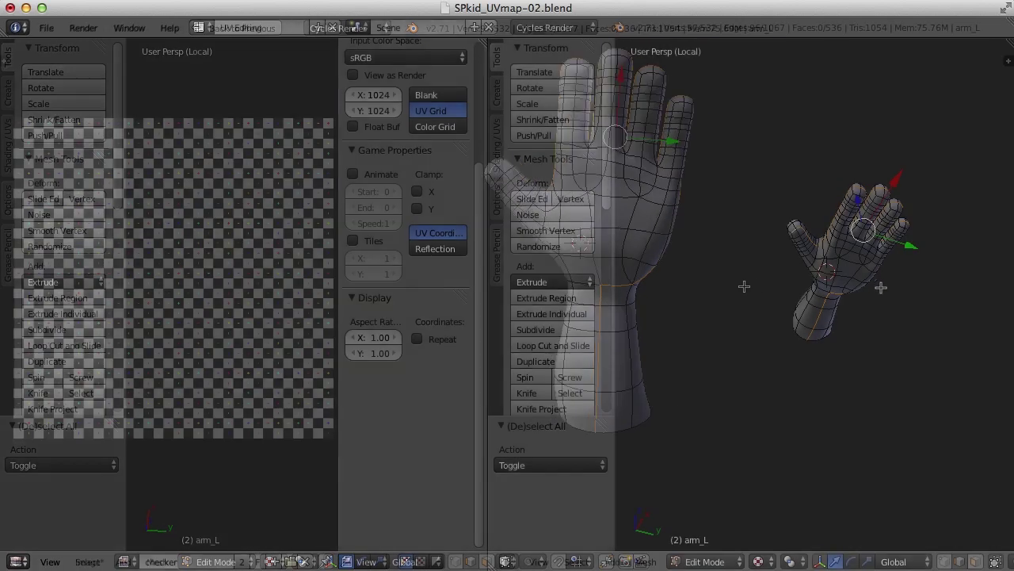
Step: Mark the selected edges as seams and unwrap the whole left arm
key("ctrl+e")
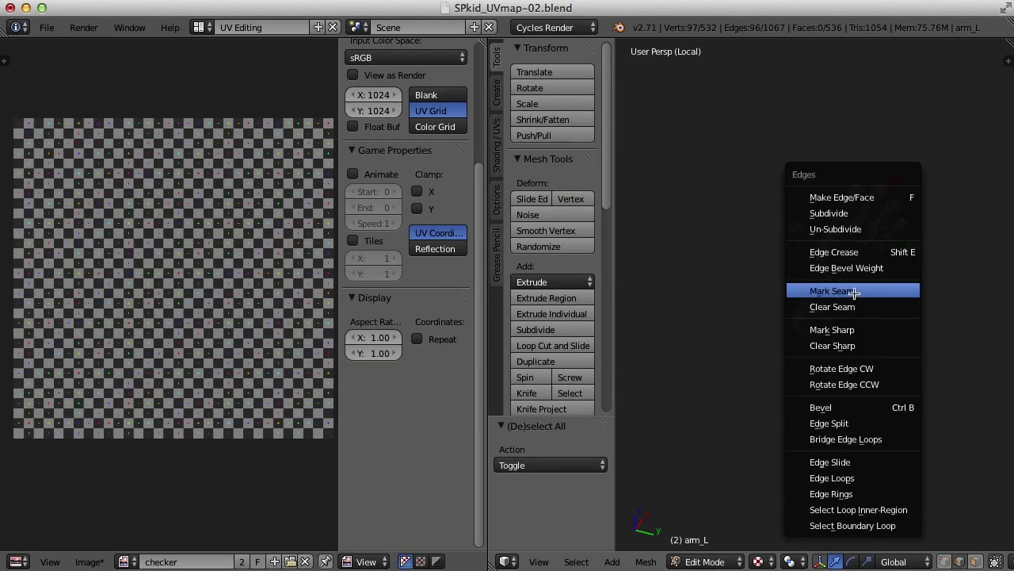
left_click(896, 291)
key("a")
key("a")
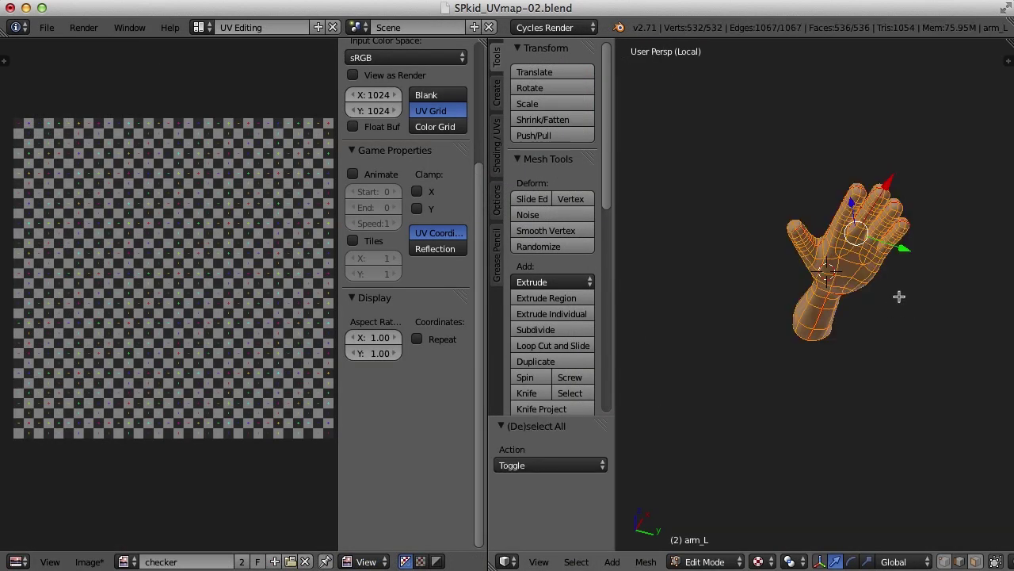
middle_click_drag(898, 296, 891, 414)
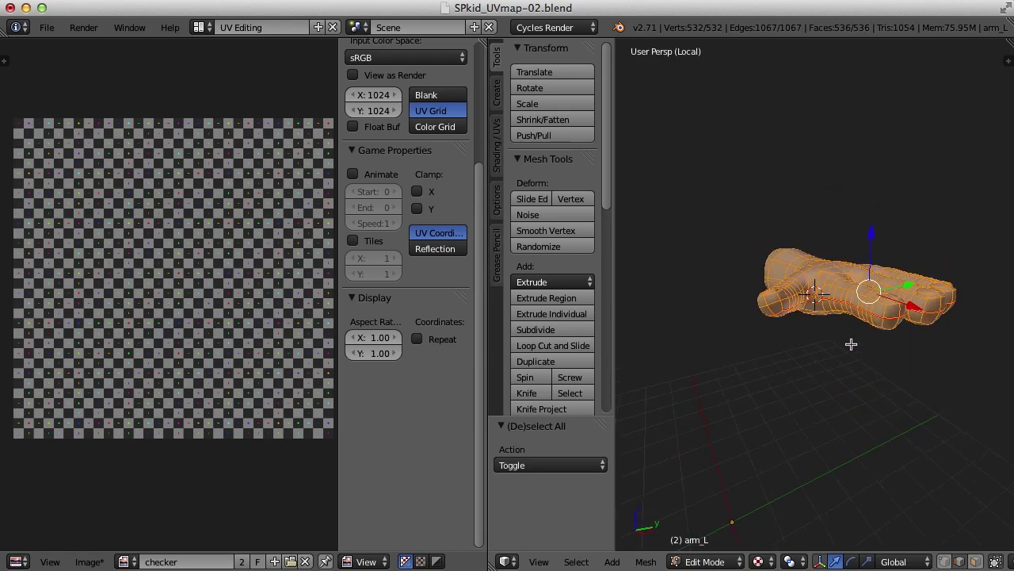
key("u")
left_click(805, 322)
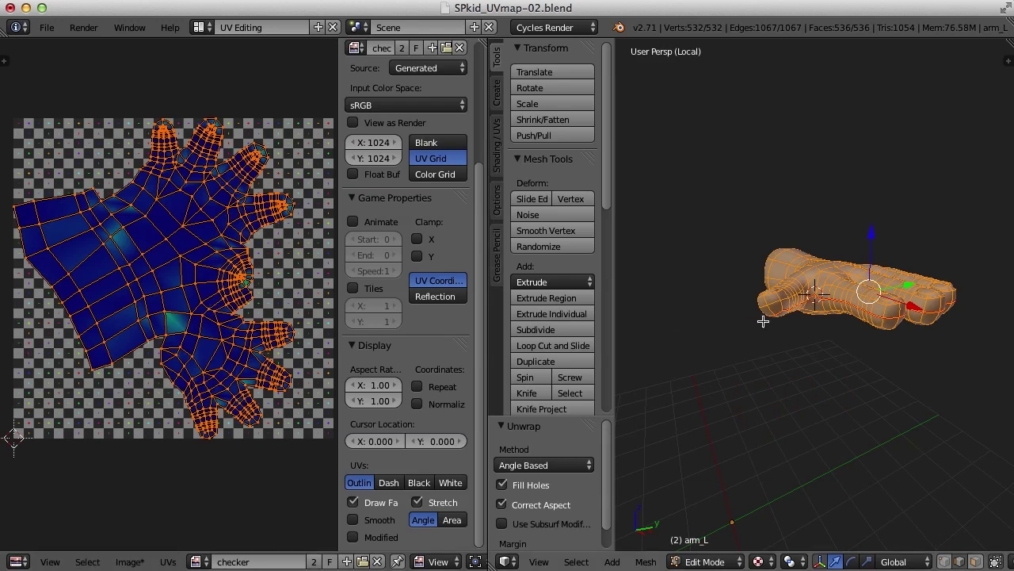
Step: Assign the checker image in the UV editor and orbit to check its pattern on the arm
left_click(17, 561)
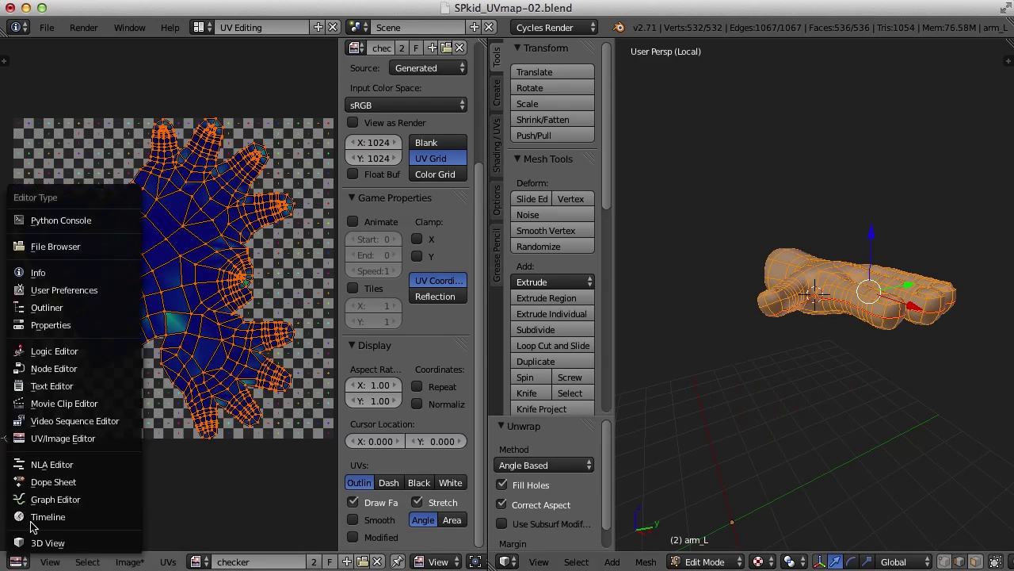
left_click(55, 369)
left_click(273, 561)
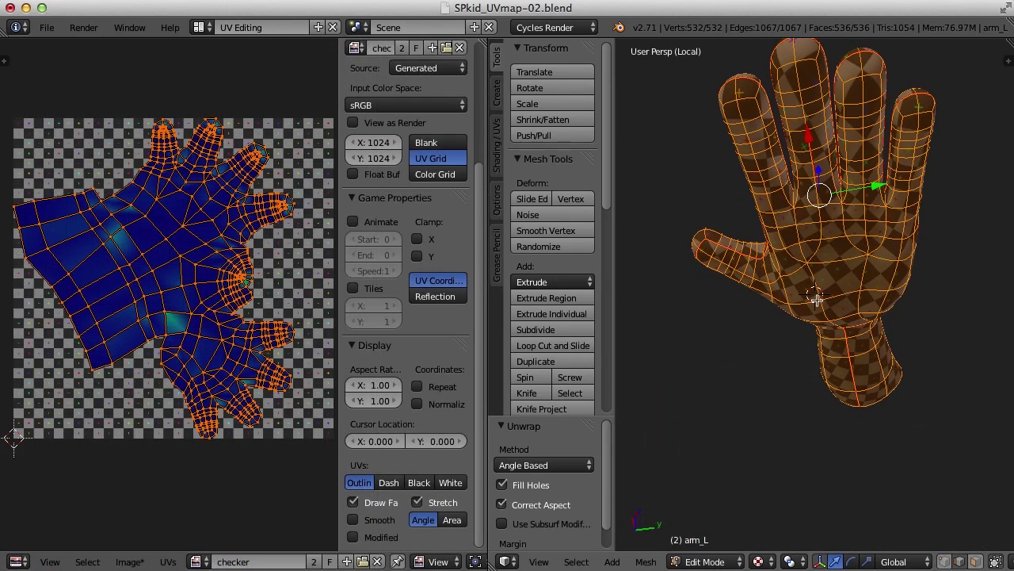
middle_click_drag(816, 299, 843, 246)
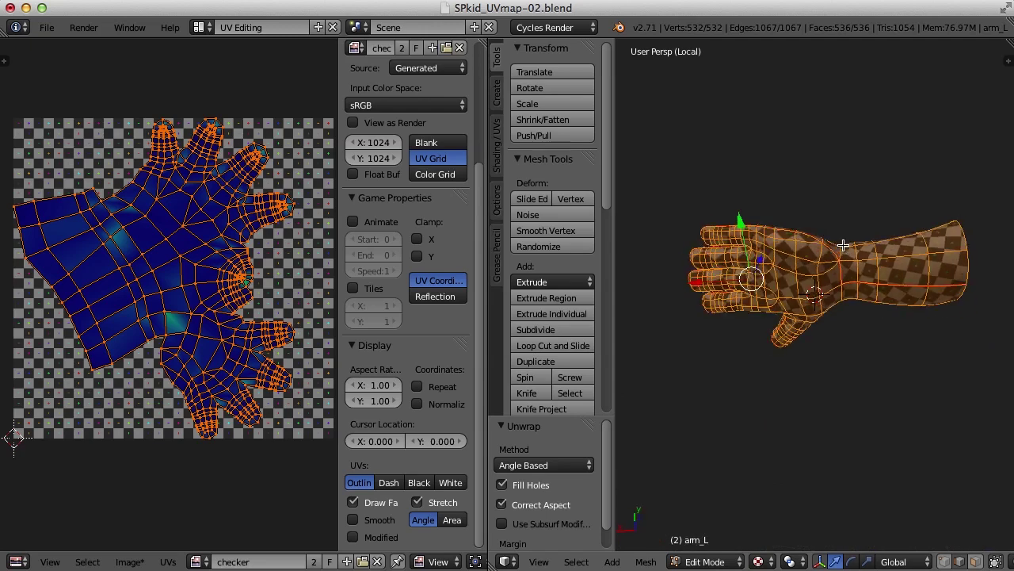
scroll(882, 306, "up", 2)
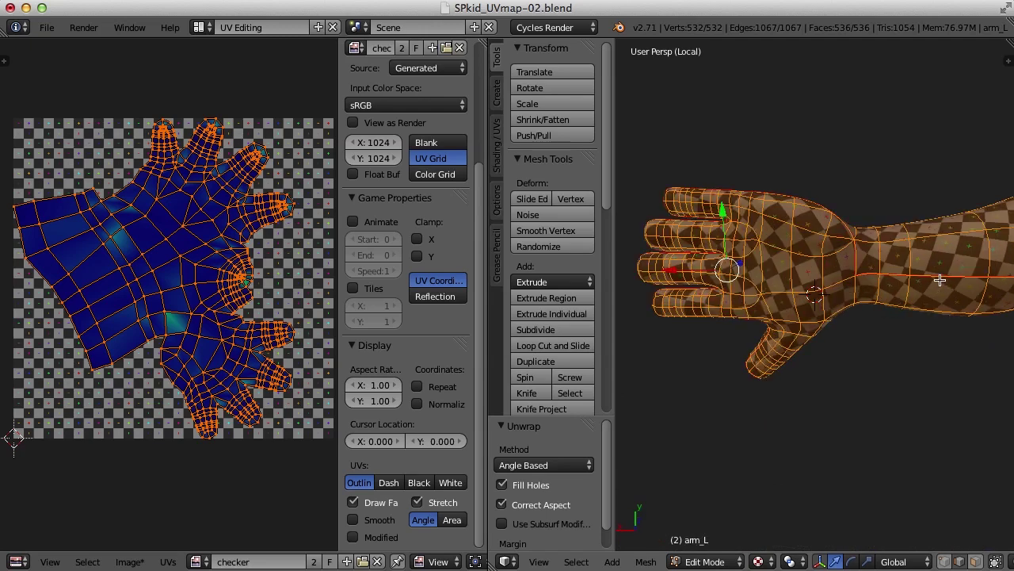
middle_click_drag(894, 277, 848, 319)
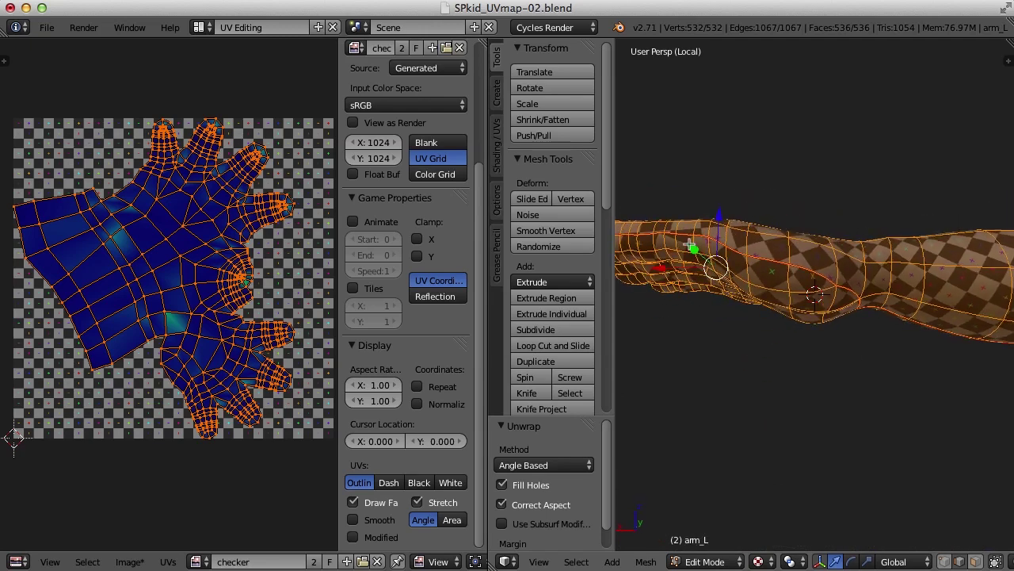
middle_click_drag(817, 274, 881, 310)
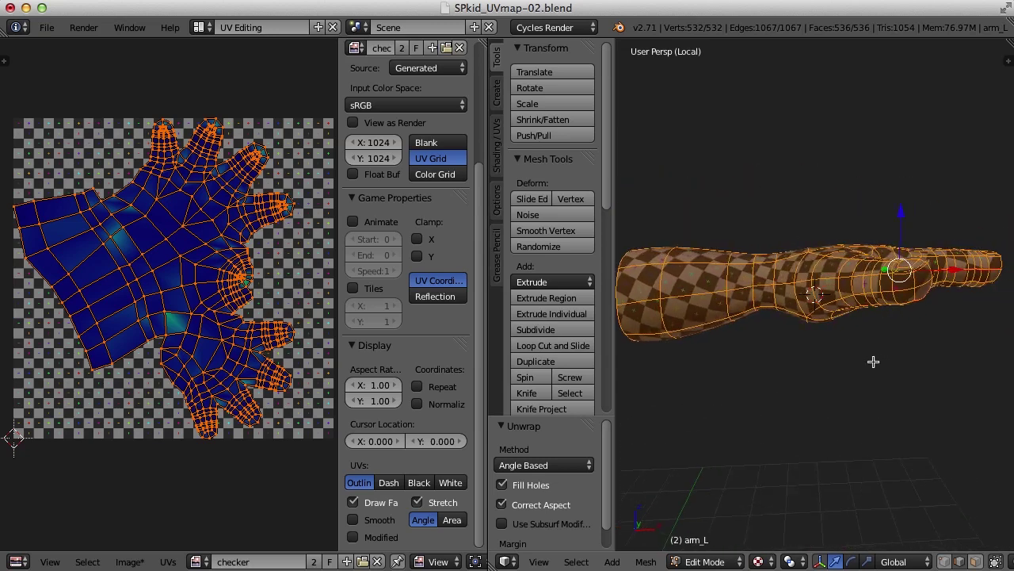
middle_click_drag(873, 362, 851, 383)
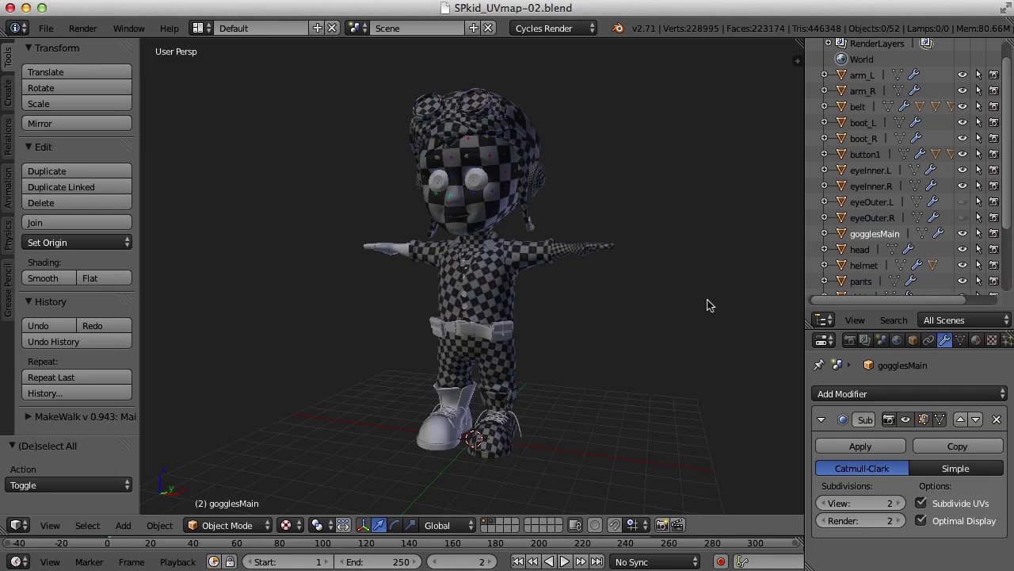
Step: Orbit the view to face the checker-textured character from the front
middle_click_drag(632, 299, 651, 304)
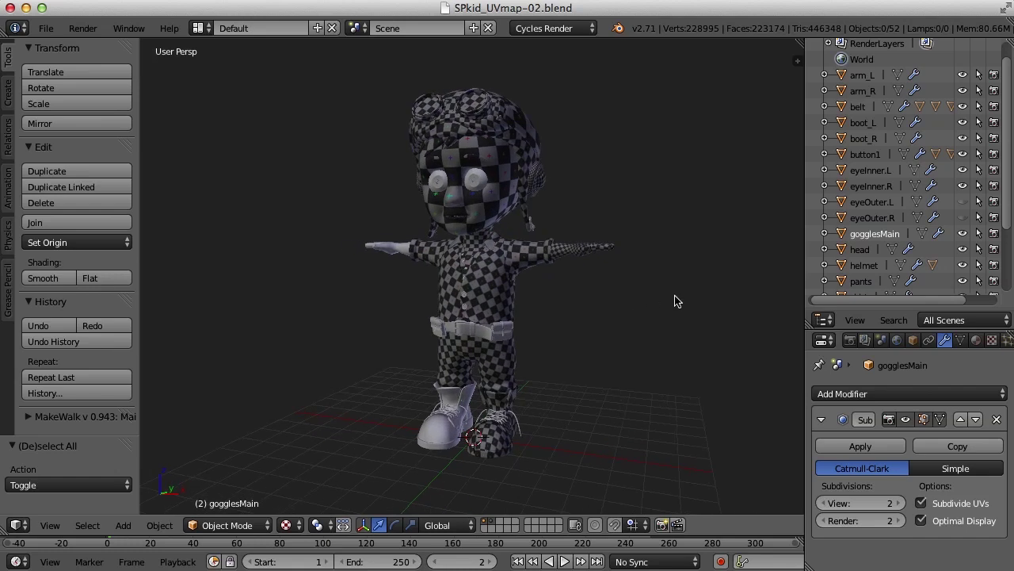